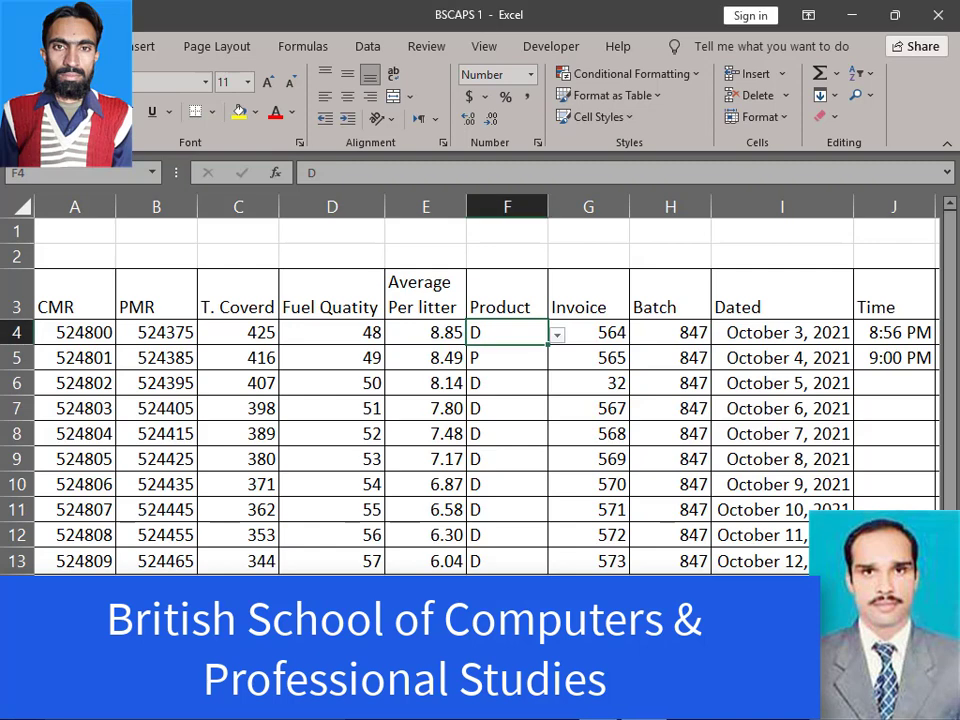
# Choose product D in F4, E in F5 and P in F6 from the cells' validation lists.
pyautogui.scroll(4, 470, 440)
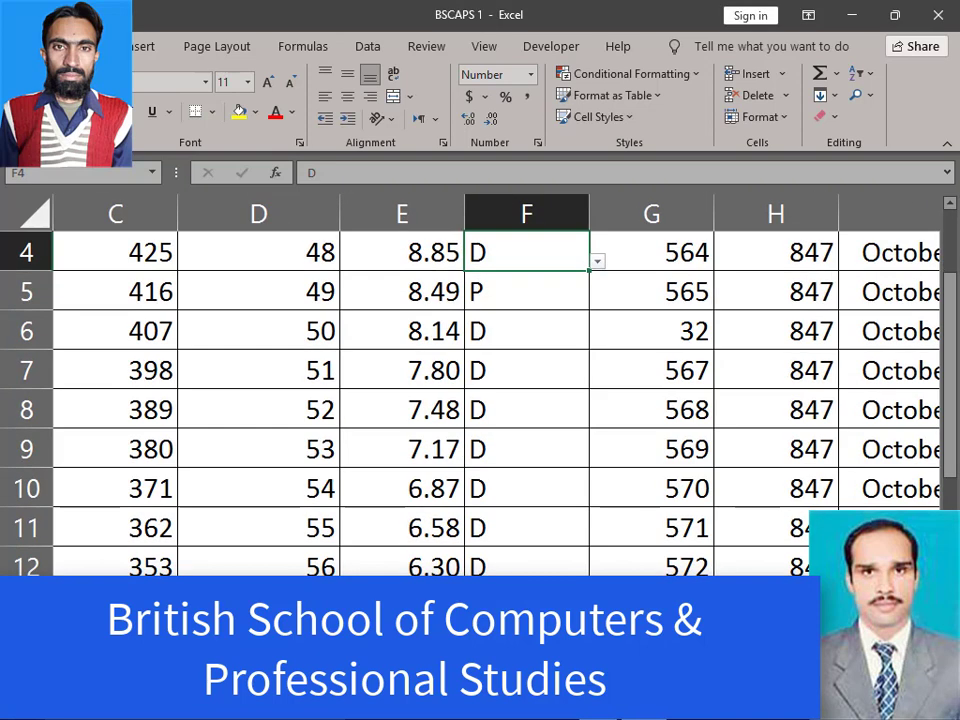
pyautogui.click(596, 264)
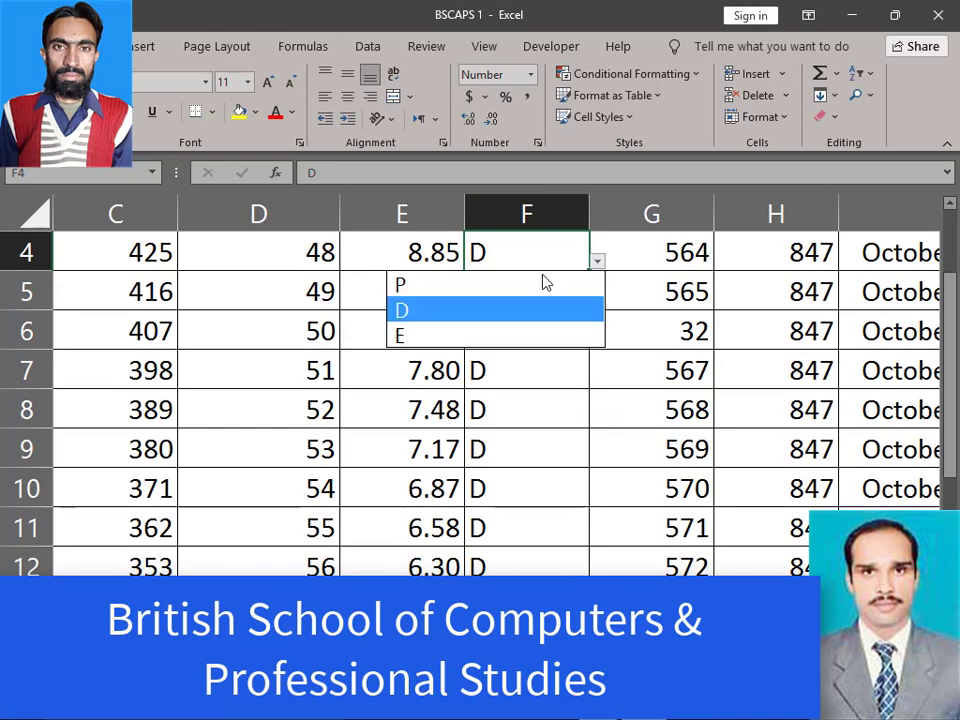
pyautogui.click(472, 313)
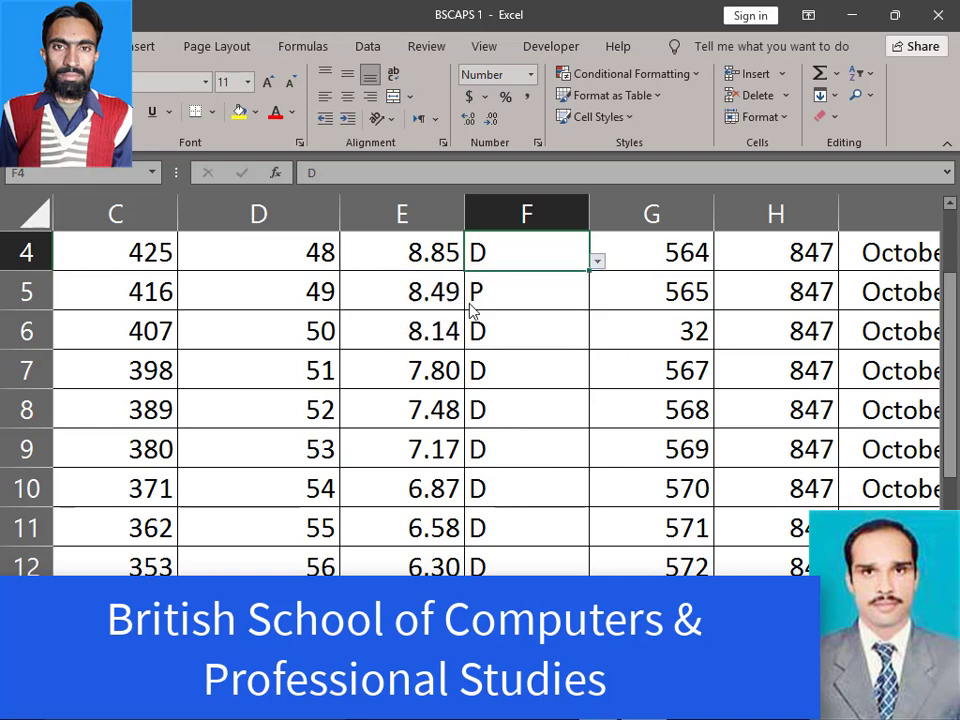
pyautogui.click(551, 291)
pyautogui.click(596, 301)
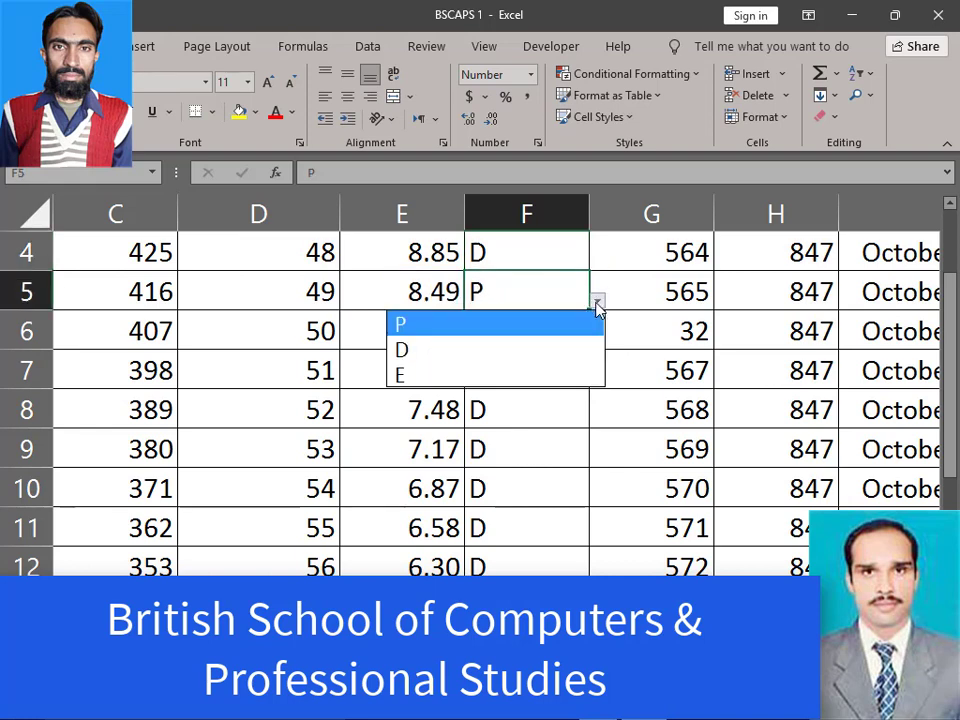
pyautogui.click(469, 376)
pyautogui.click(583, 330)
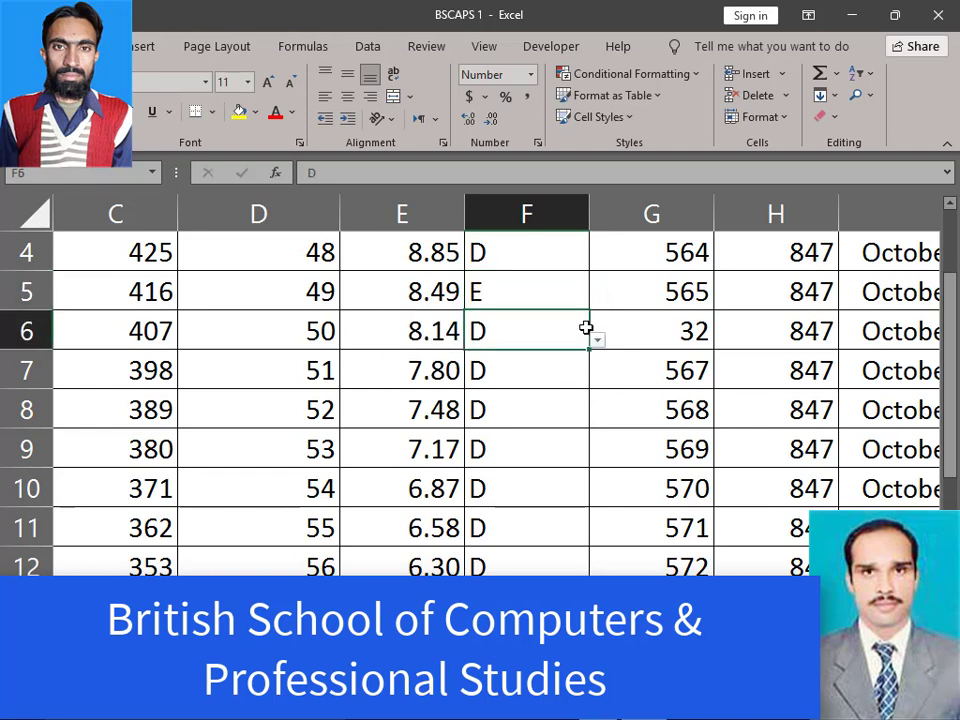
pyautogui.click(597, 341)
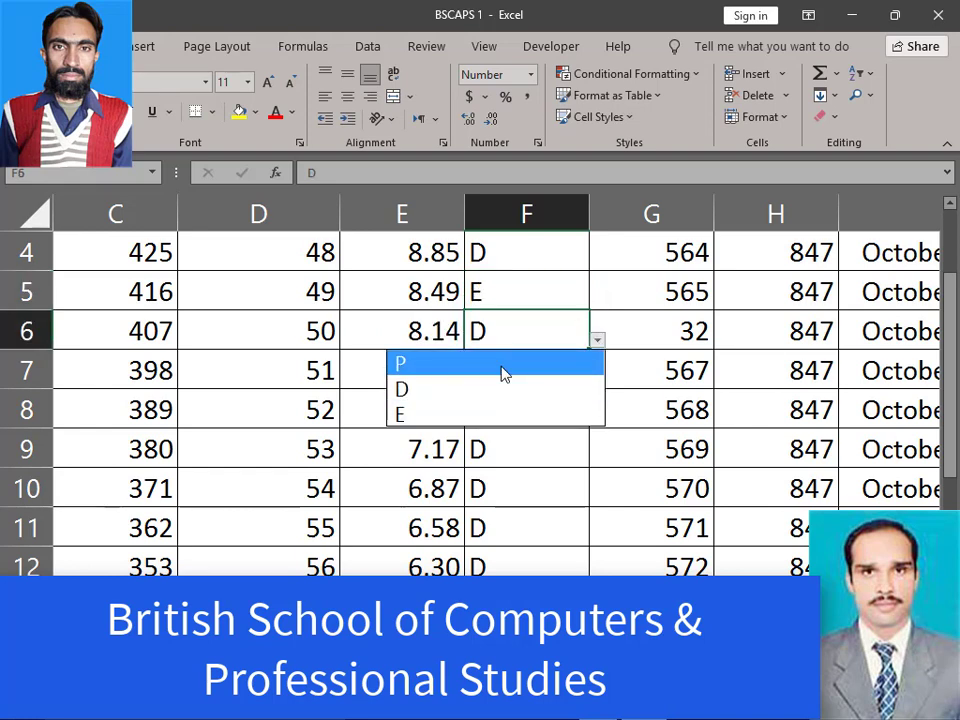
pyautogui.click(499, 364)
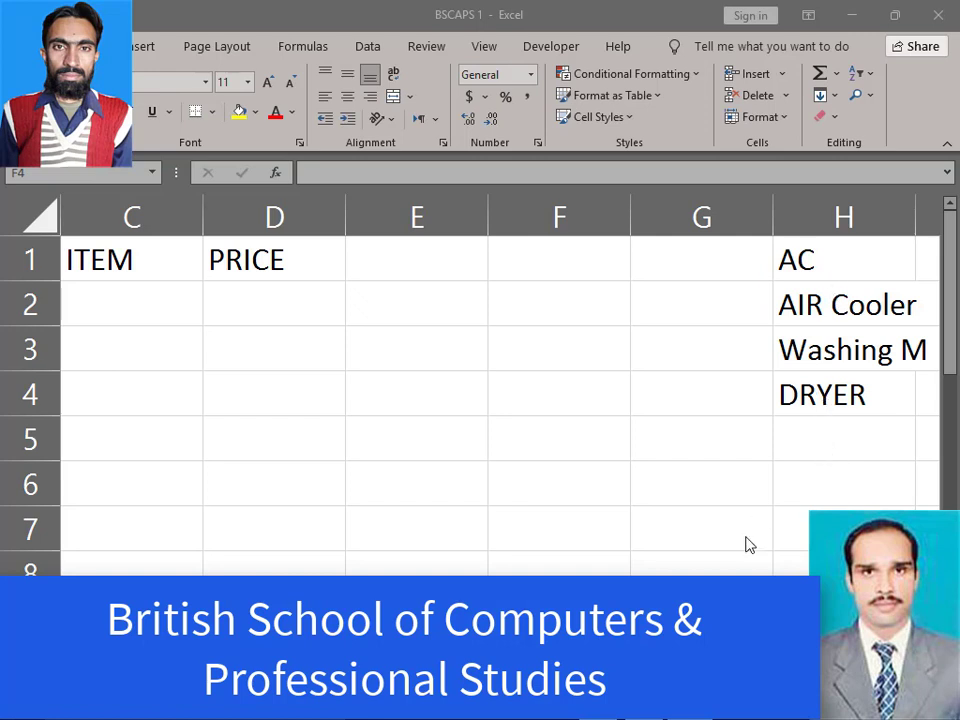
pyautogui.click(804, 261)
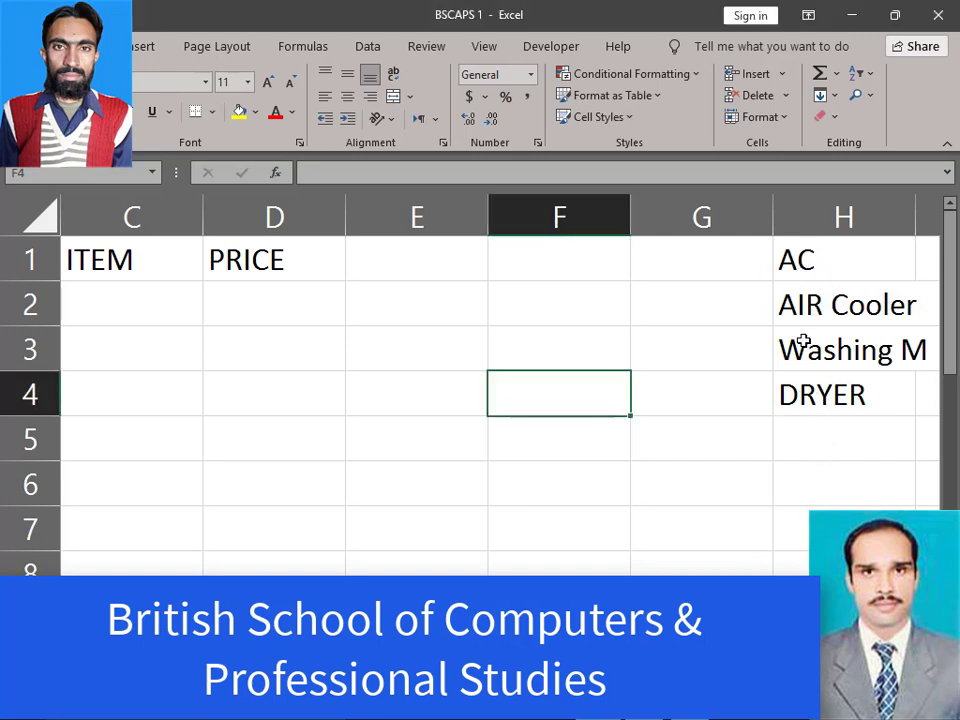
pyautogui.moveTo(823, 272); pyautogui.dragTo(823, 394)
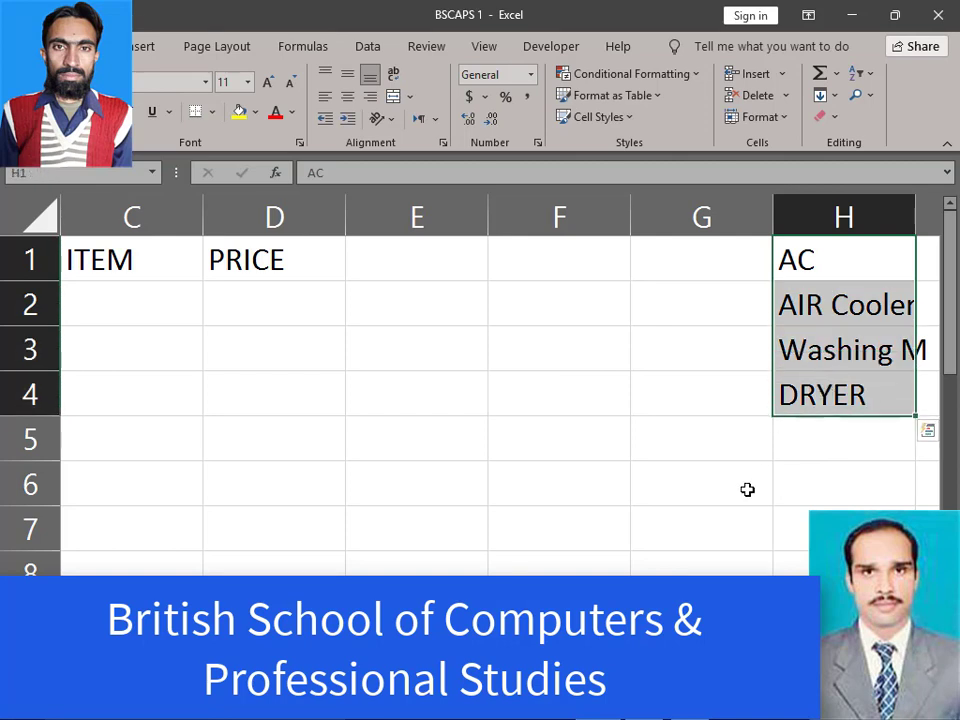
pyautogui.hscroll(-3, 403, 306)
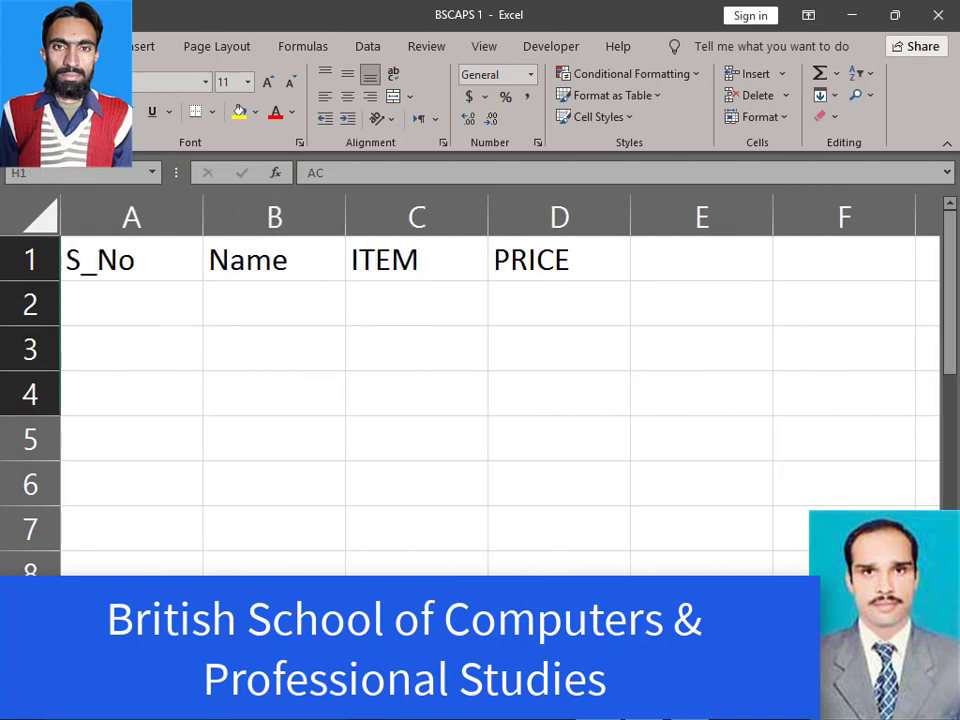
pyautogui.click(407, 289)
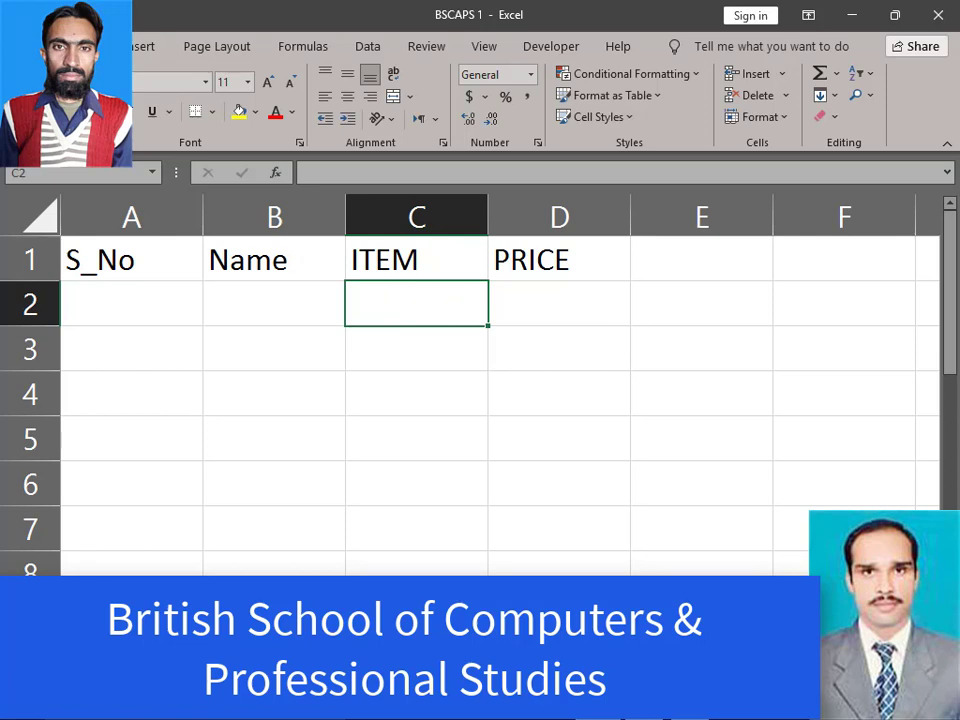
pyautogui.click(690, 715)
# Open Data Validation for the ITEM cells from C2 downward and allow List entries.
pyautogui.moveTo(426, 305); pyautogui.dragTo(427, 567)
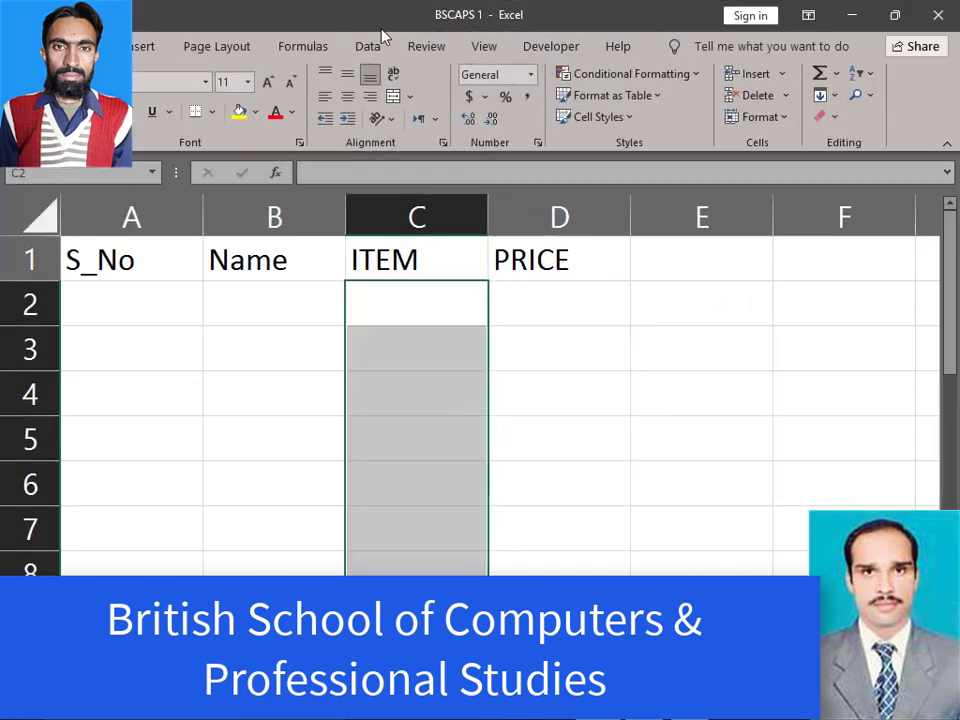
pyautogui.click(375, 47)
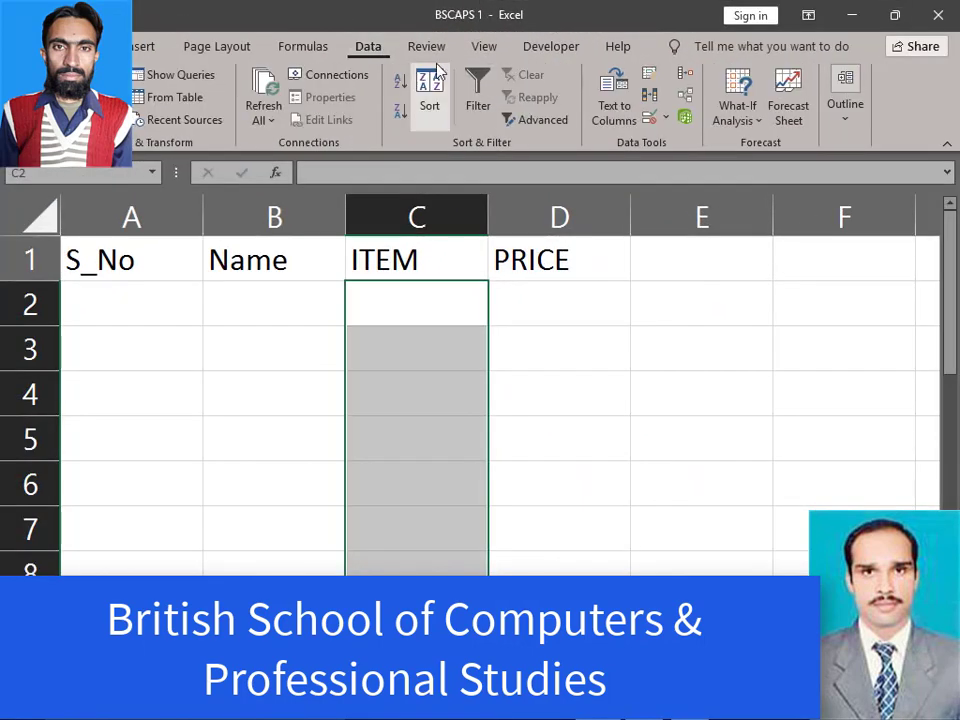
pyautogui.click(665, 118)
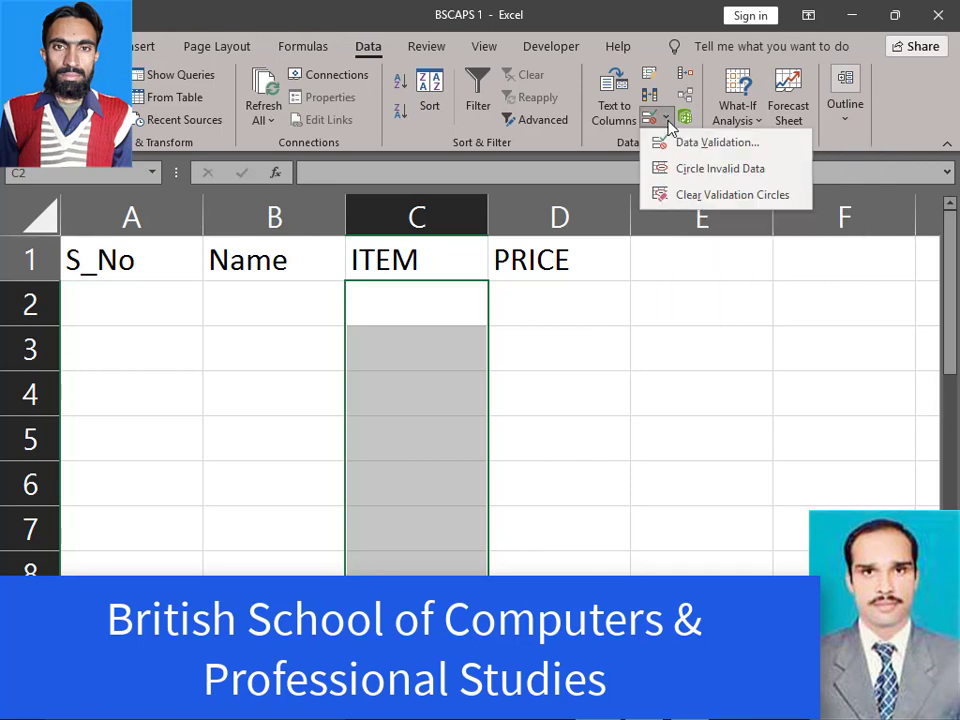
pyautogui.click(716, 145)
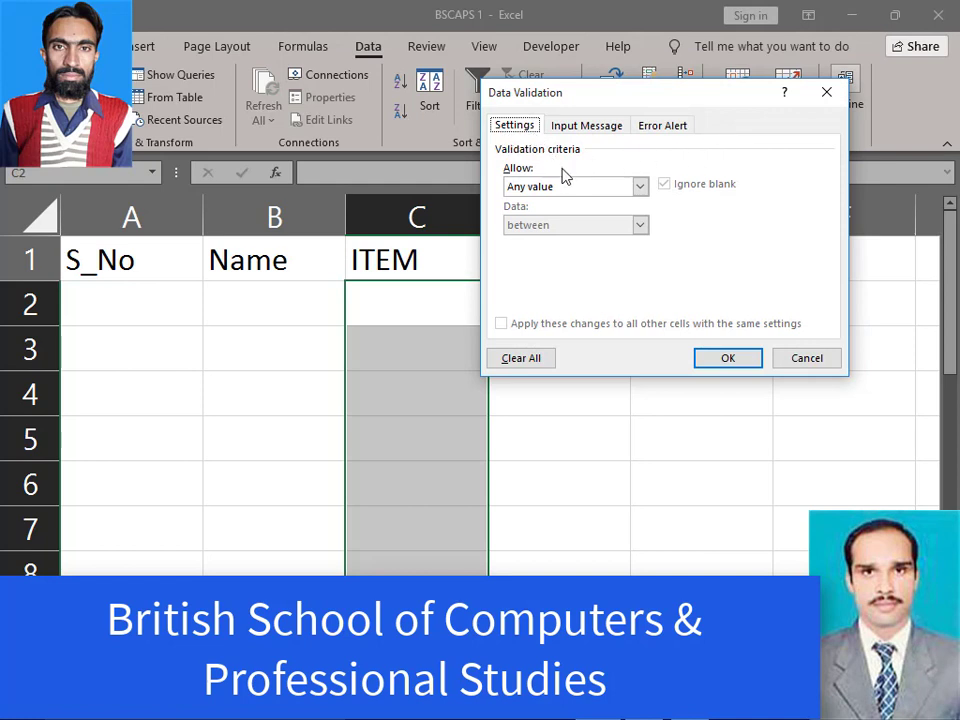
pyautogui.click(646, 192)
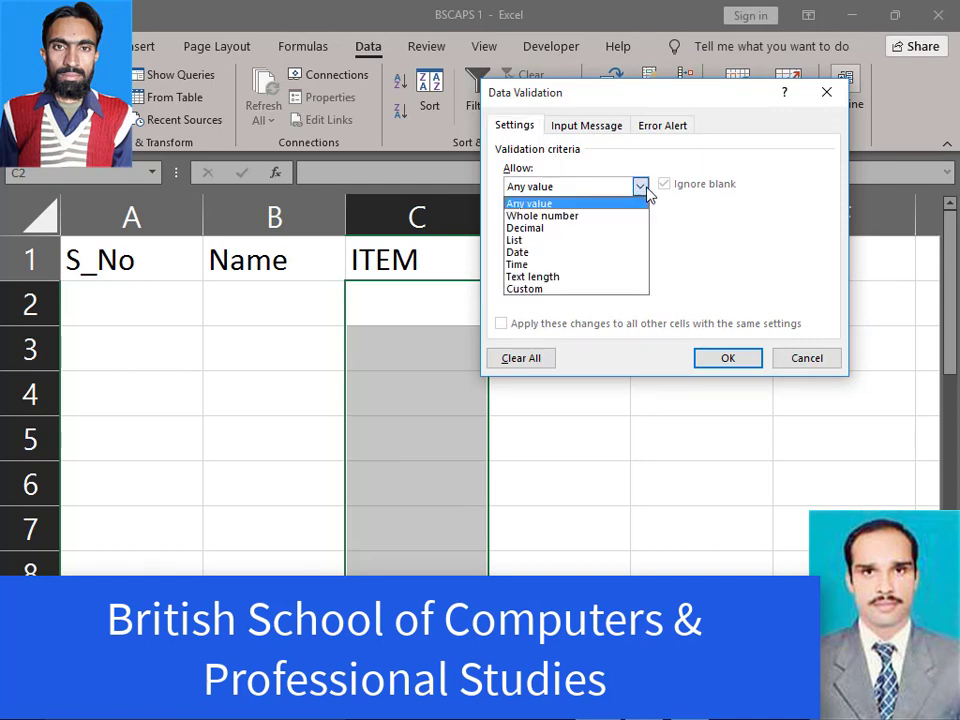
pyautogui.click(536, 242)
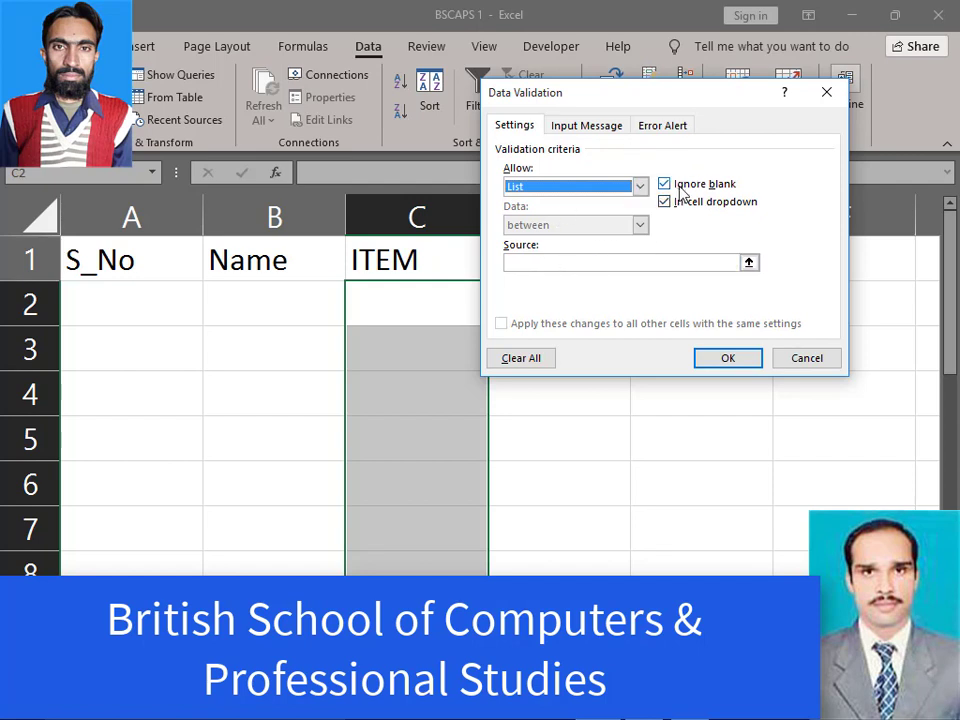
# Set the validation list's source to the item names in =$H$1:$H$4 and apply the rule.
pyautogui.click(550, 262)
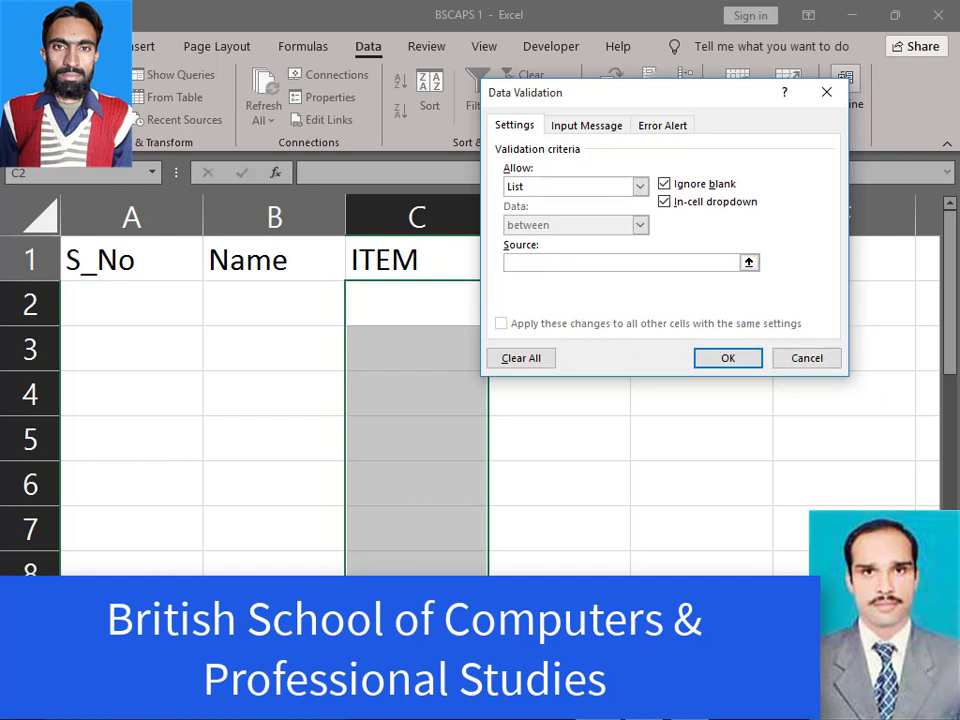
pyautogui.moveTo(650, 651); pyautogui.dragTo(700, 651)
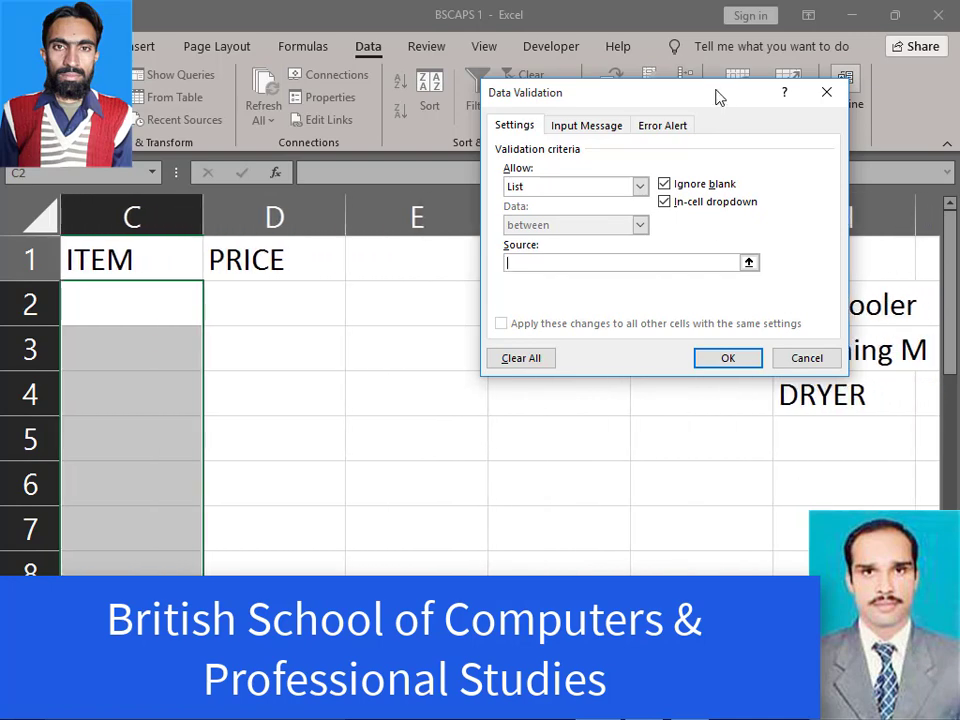
pyautogui.moveTo(715, 96); pyautogui.dragTo(492, 77)
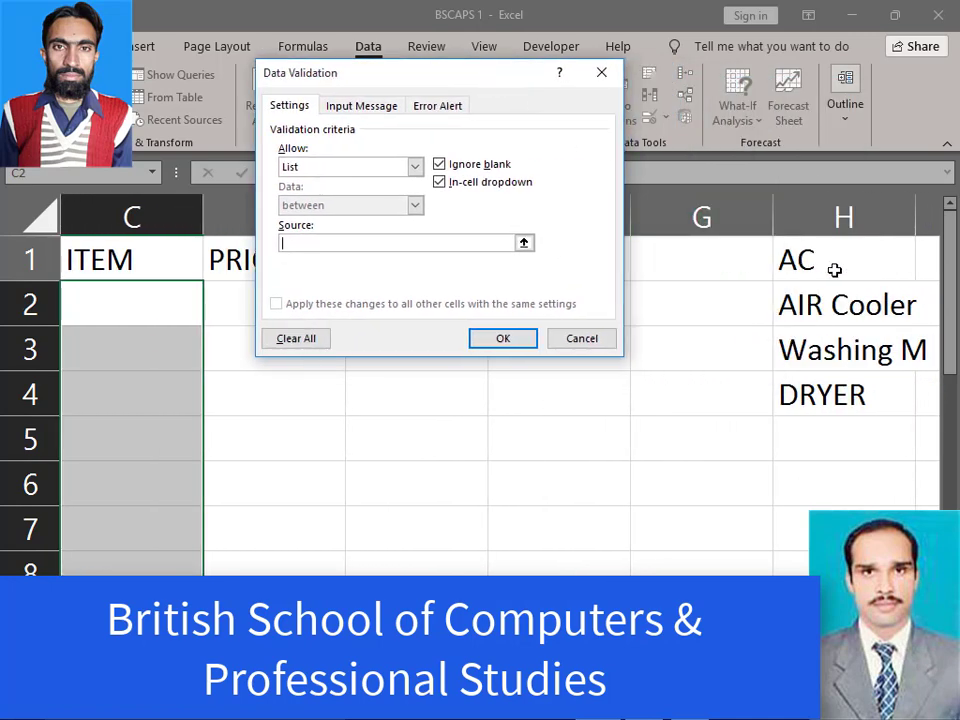
pyautogui.moveTo(836, 266); pyautogui.dragTo(814, 392)
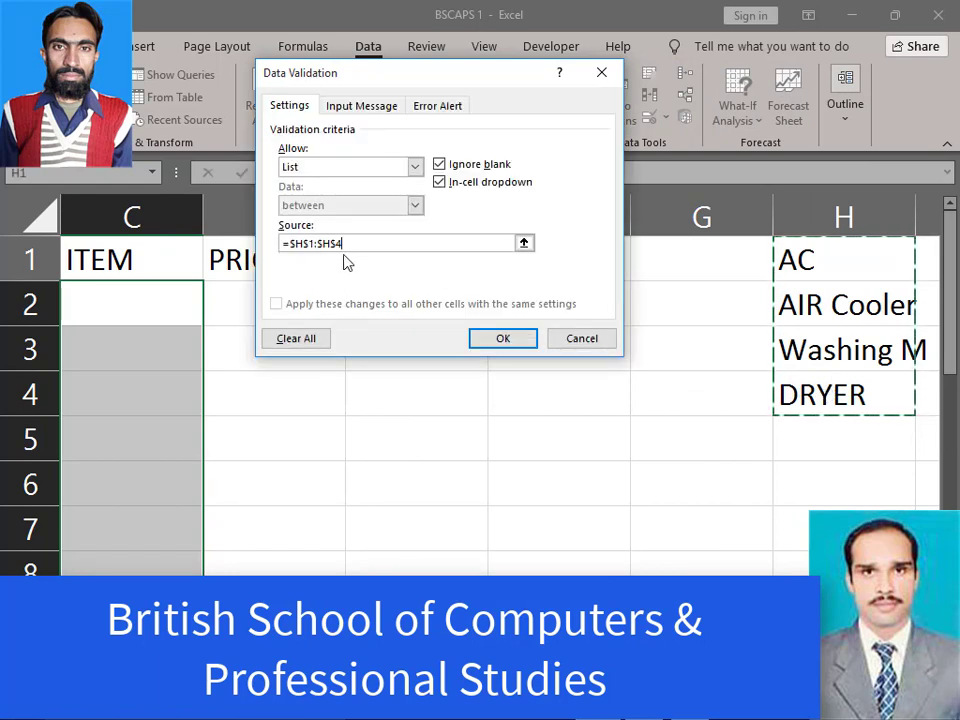
pyautogui.click(503, 340)
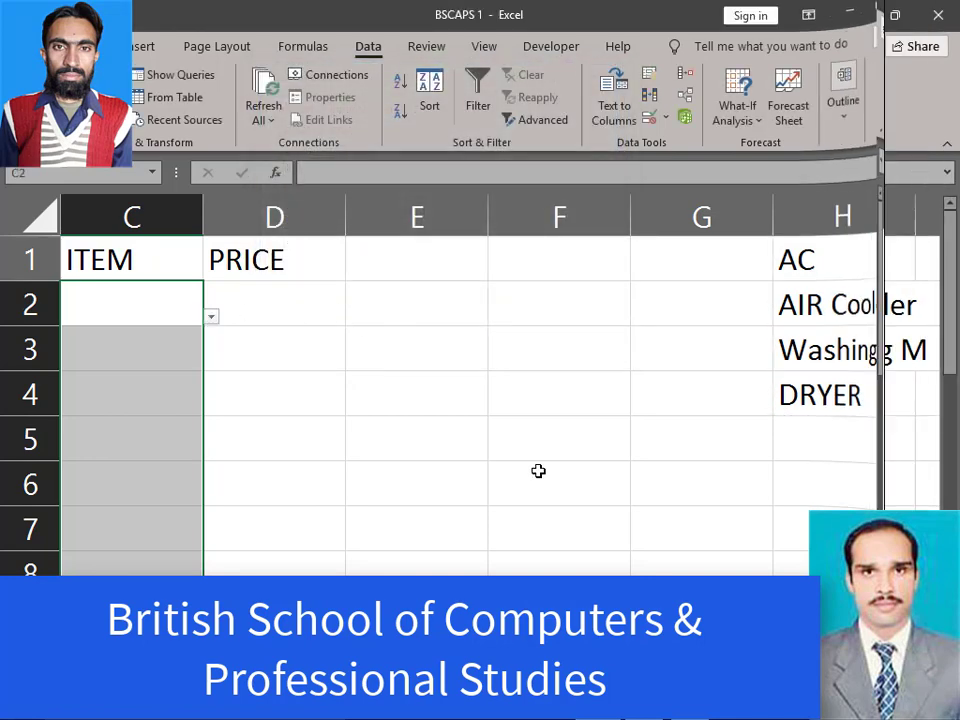
pyautogui.click(711, 431)
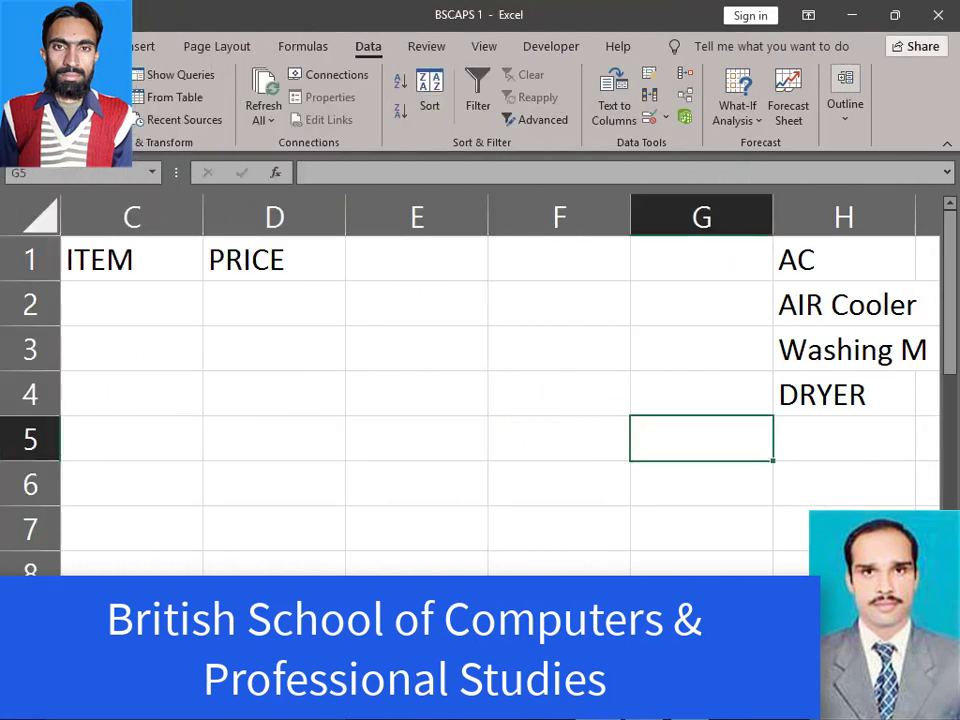
# Choose AIR Cooler in C2 and Washing M in C3 from the ITEM validation list.
pyautogui.hscroll(-2, 480, 400)
pyautogui.click(438, 296)
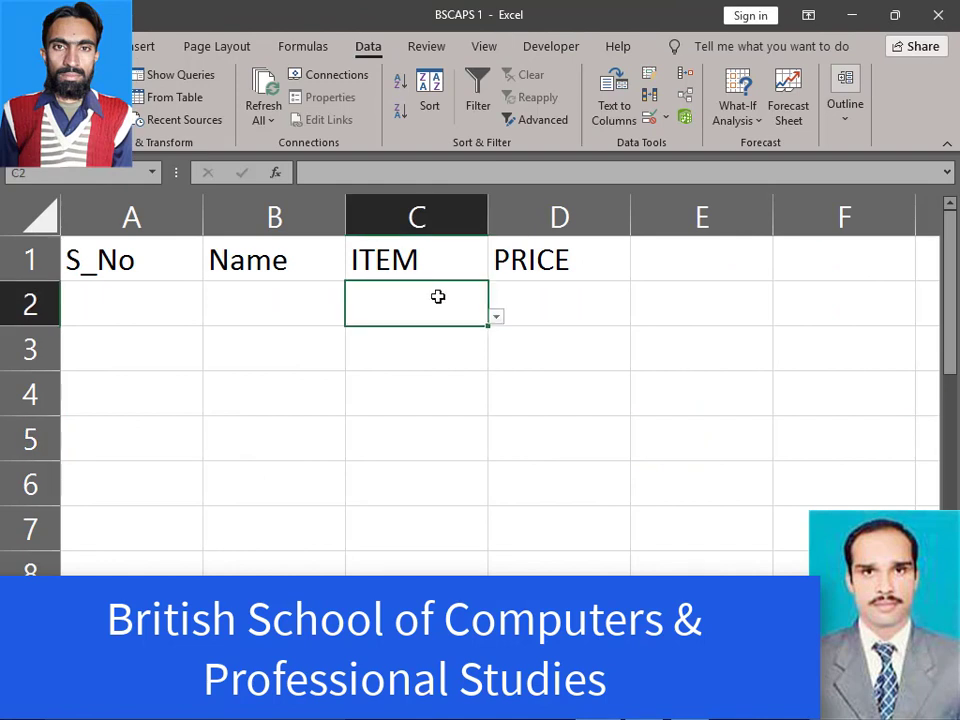
pyautogui.click(495, 318)
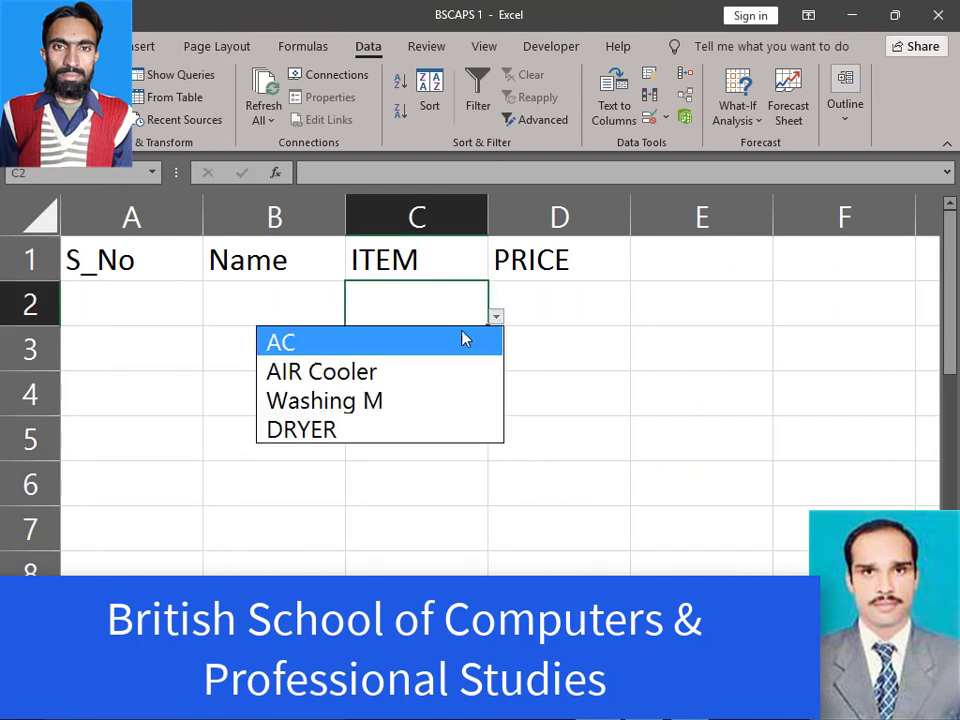
pyautogui.click(349, 376)
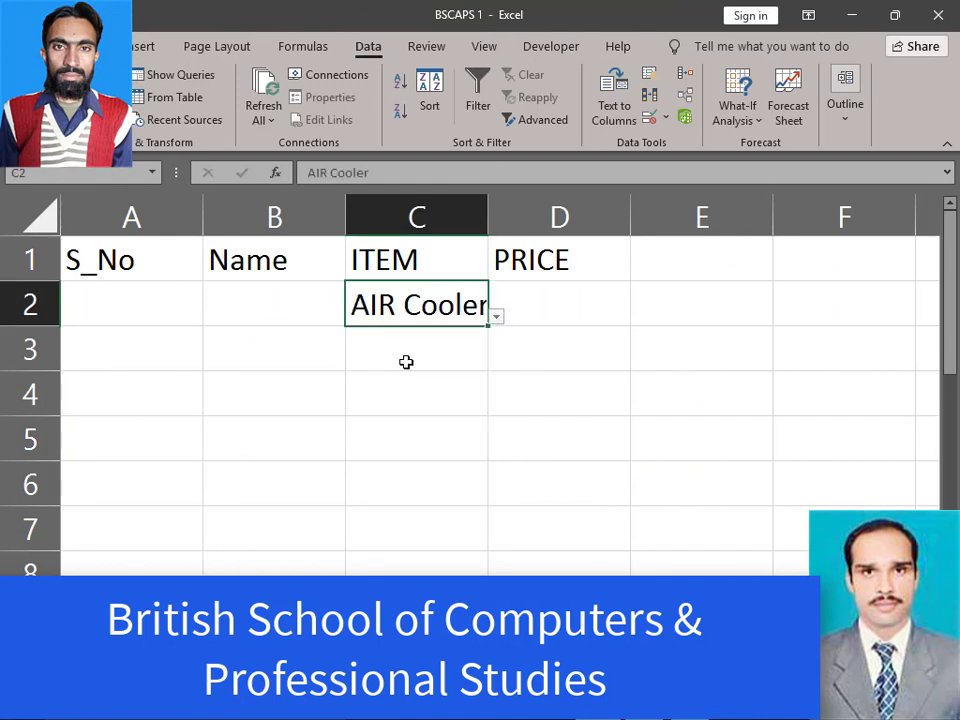
pyautogui.click(461, 345)
pyautogui.click(497, 366)
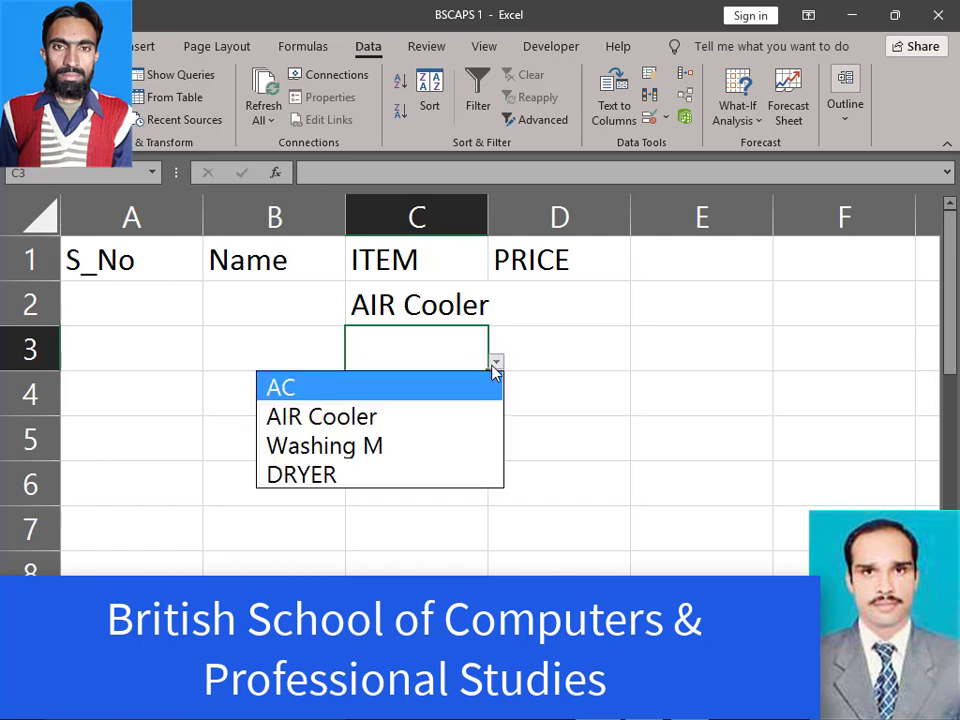
pyautogui.click(345, 444)
# Choose AC in C4 and DRYER in C5 from the ITEM validation list.
pyautogui.click(445, 390)
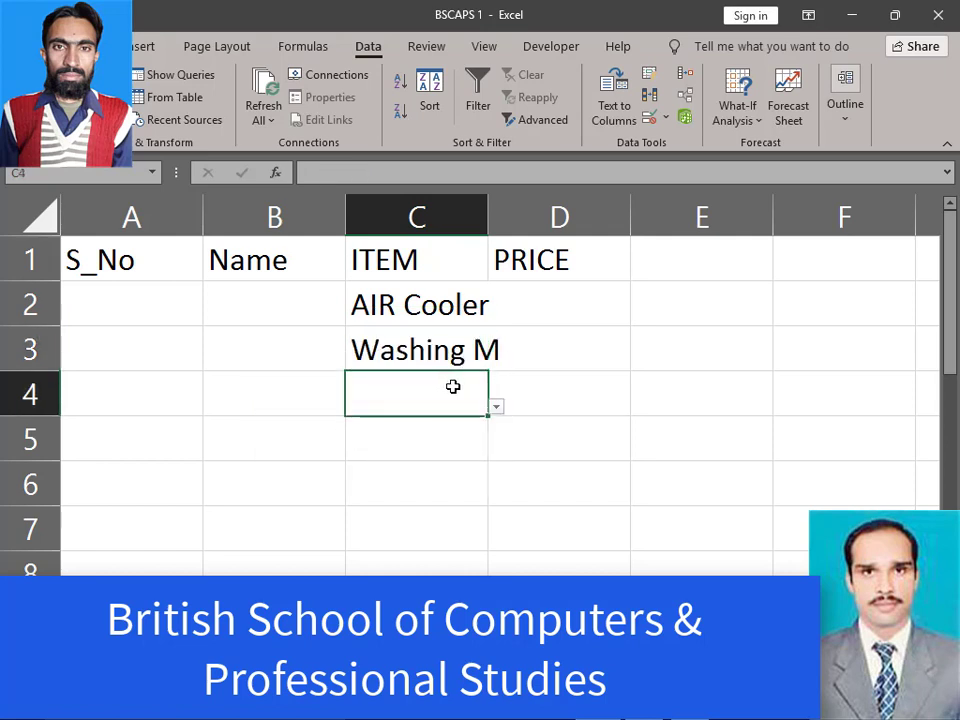
pyautogui.click(496, 407)
pyautogui.click(394, 433)
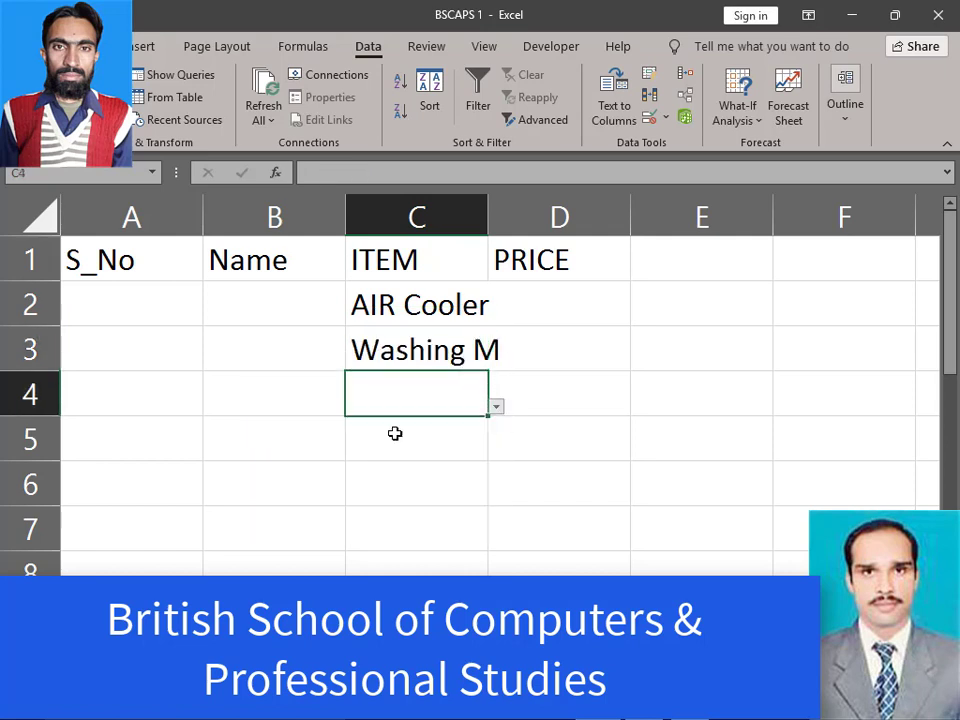
pyautogui.click(485, 446)
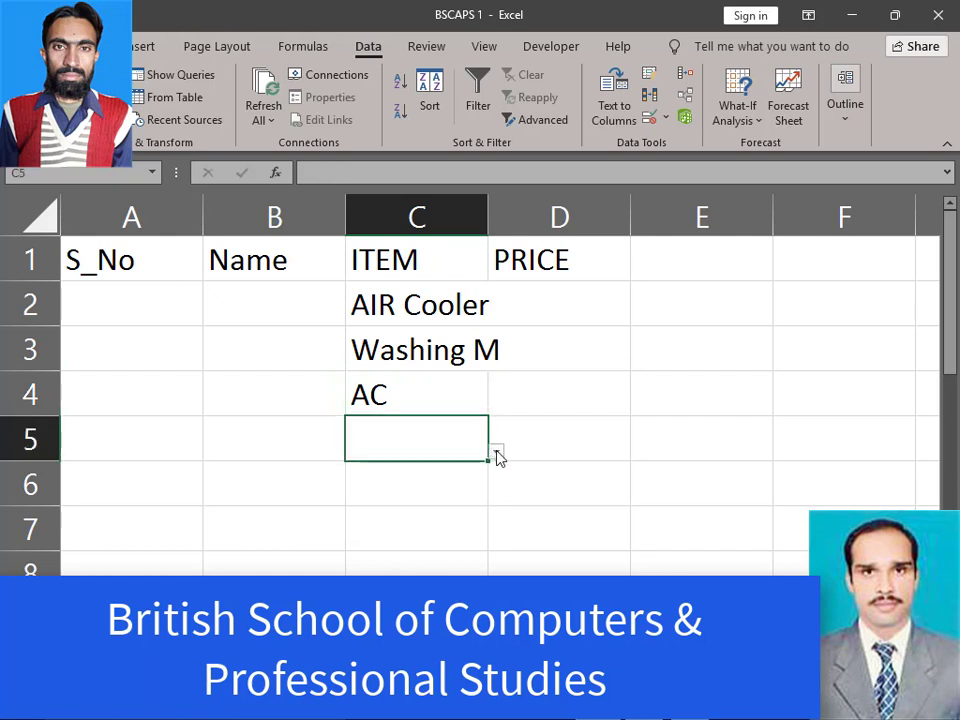
pyautogui.click(496, 452)
pyautogui.click(331, 566)
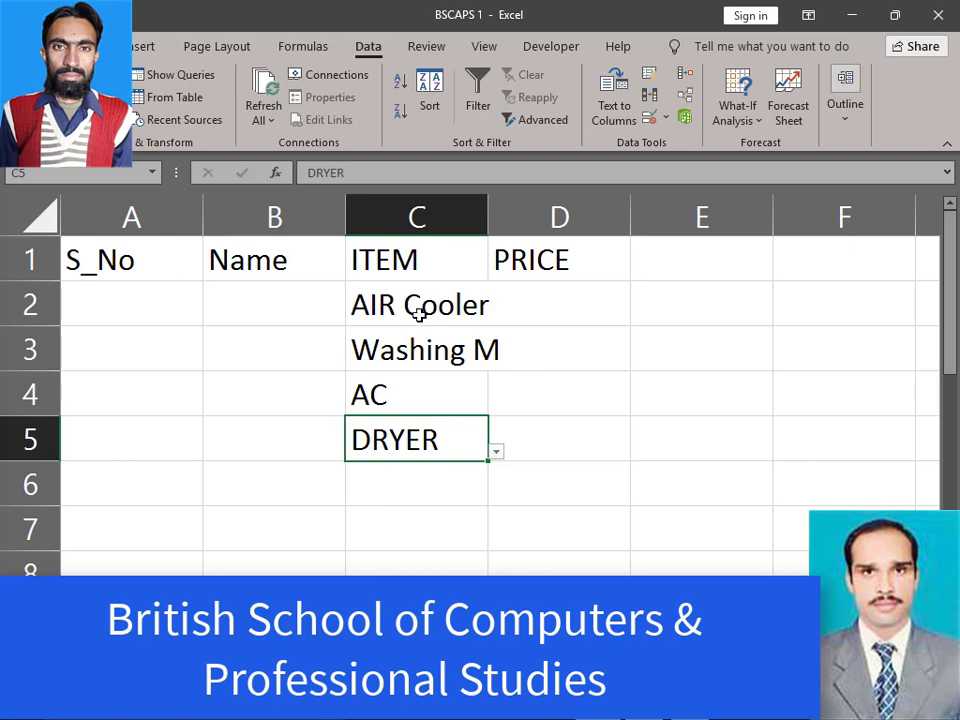
# Autofit the ITEM column's width and choose Washing M from the validation list in C6.
pyautogui.doubleClick(489, 212)
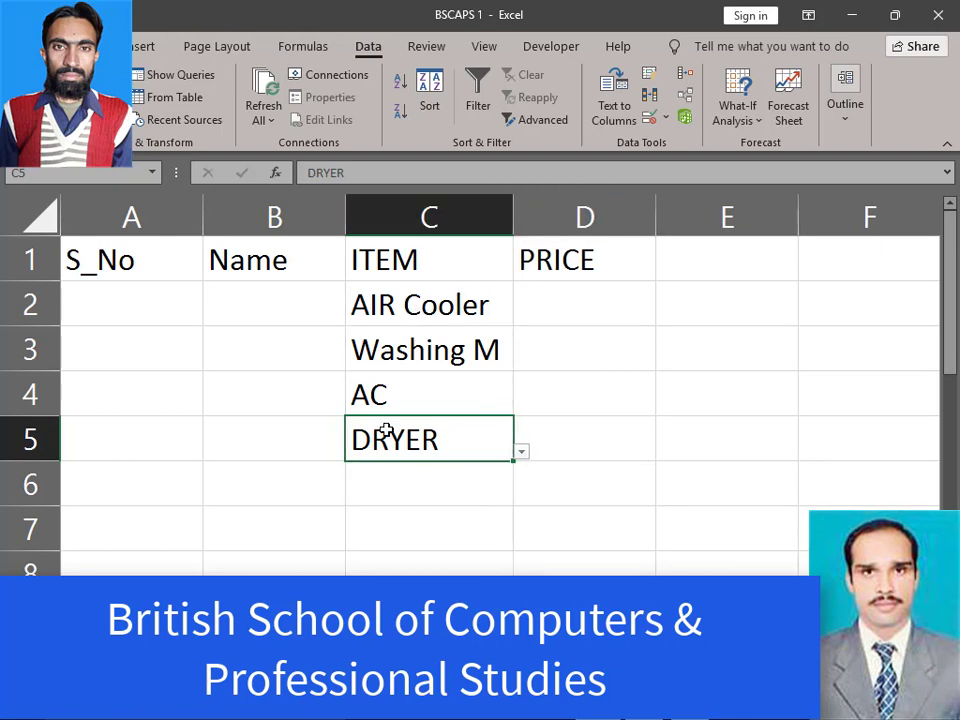
pyautogui.click(471, 494)
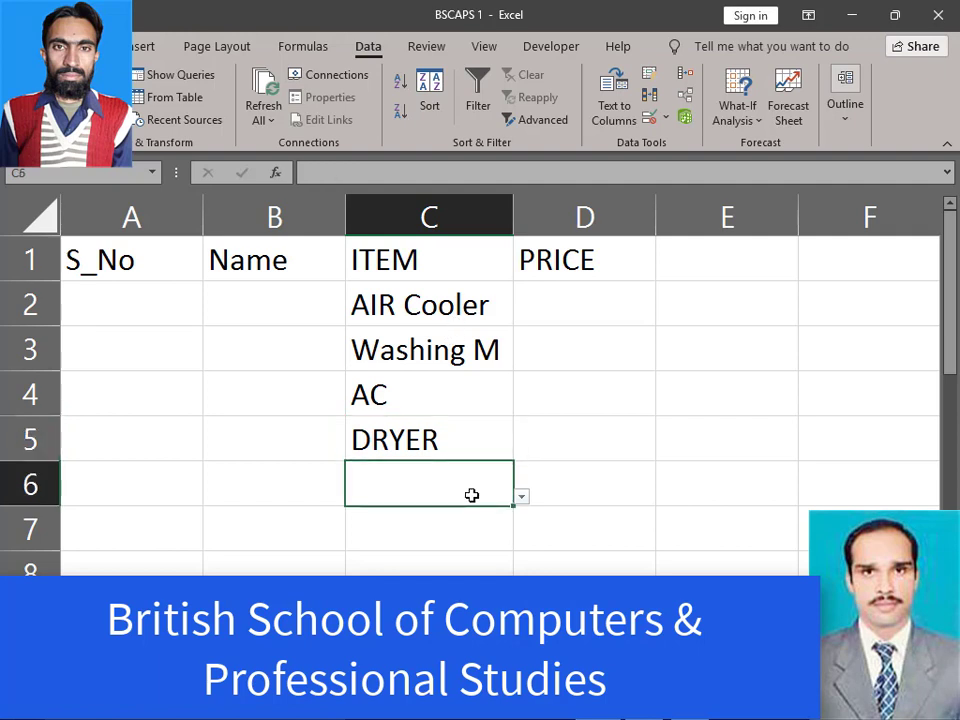
pyautogui.click(522, 496)
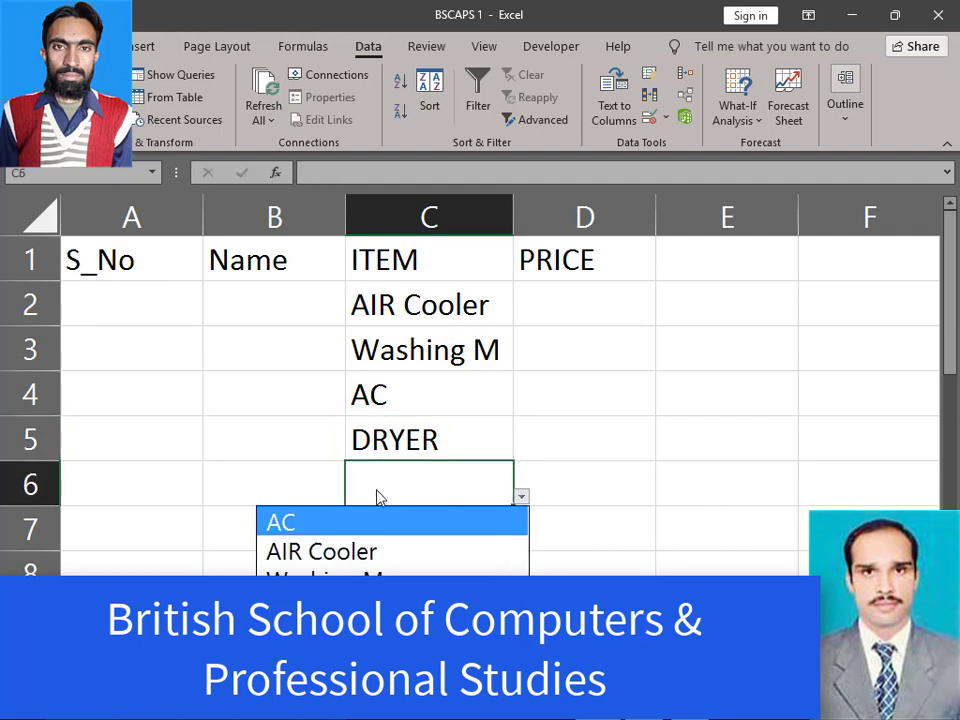
pyautogui.click(320, 581)
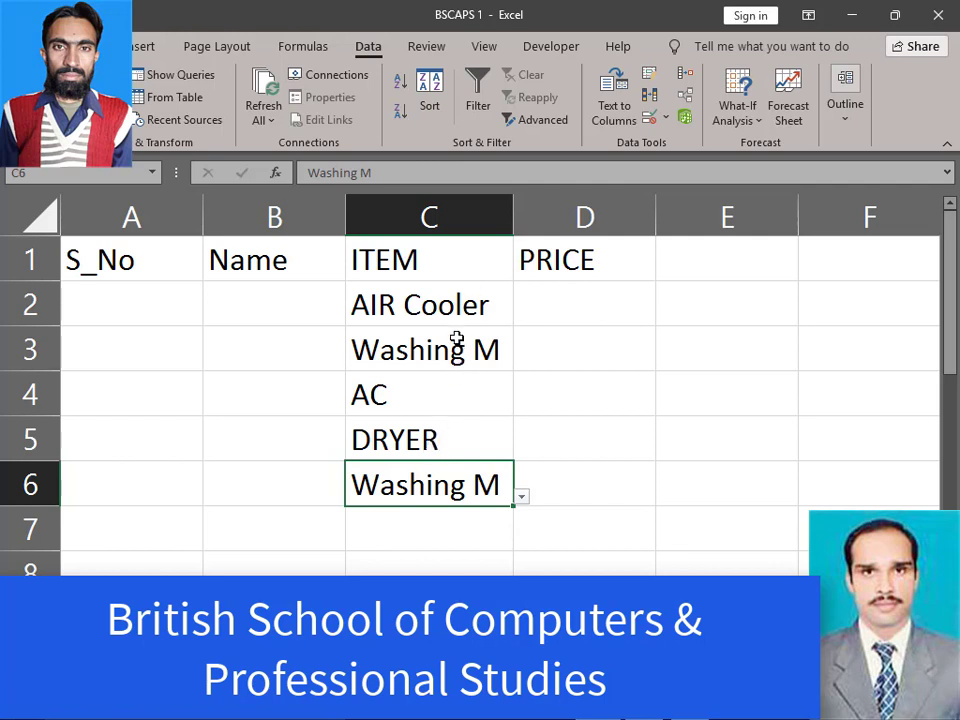
pyautogui.click(565, 318)
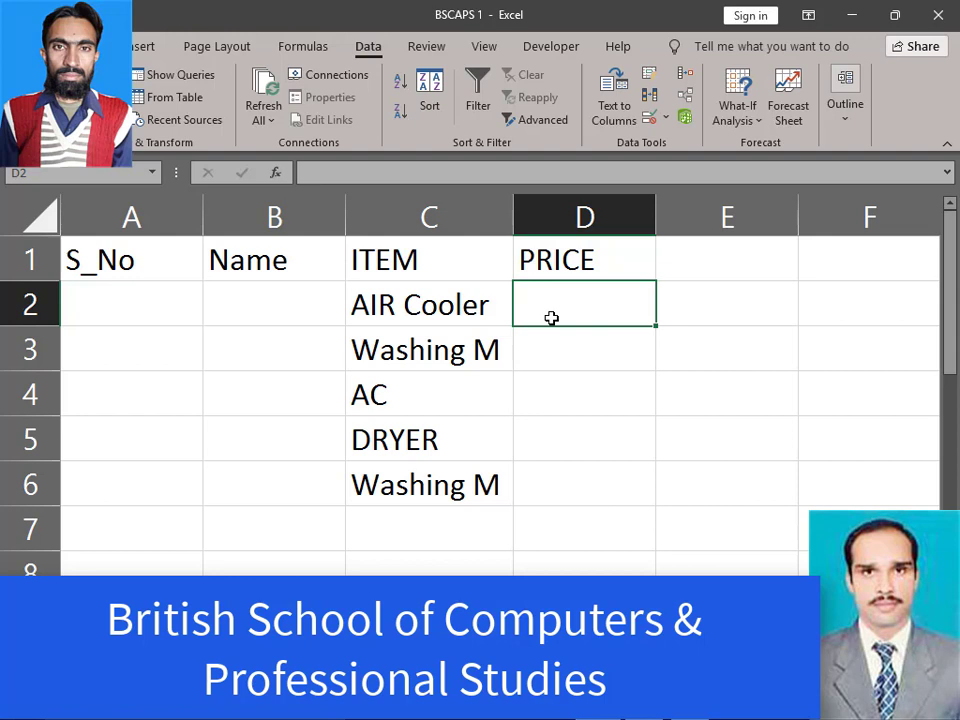
pyautogui.click(444, 302)
pyautogui.click(573, 300)
pyautogui.click(146, 299)
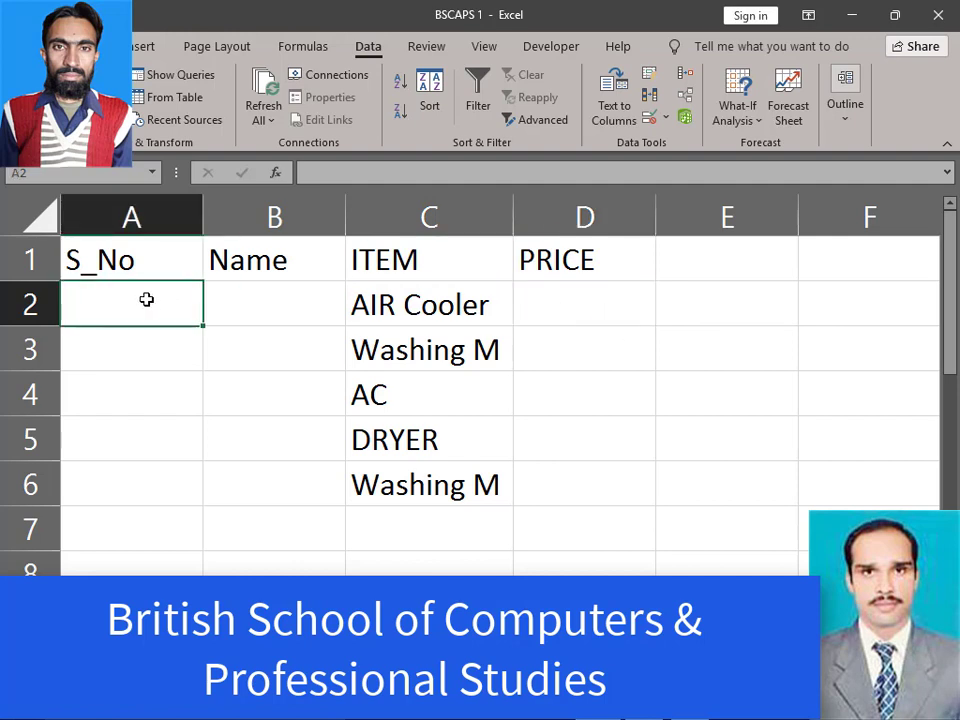
pyautogui.hotkey('ctrl', 'Right')
pyautogui.hotkey('ctrl', 'Right')
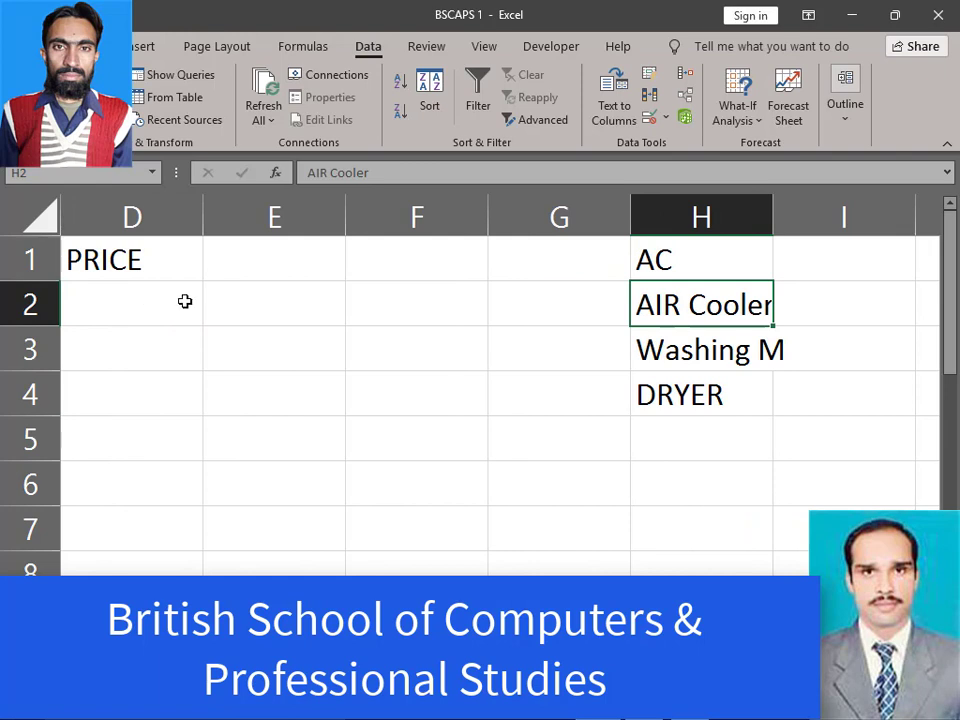
pyautogui.hscroll(-3, 332, 568)
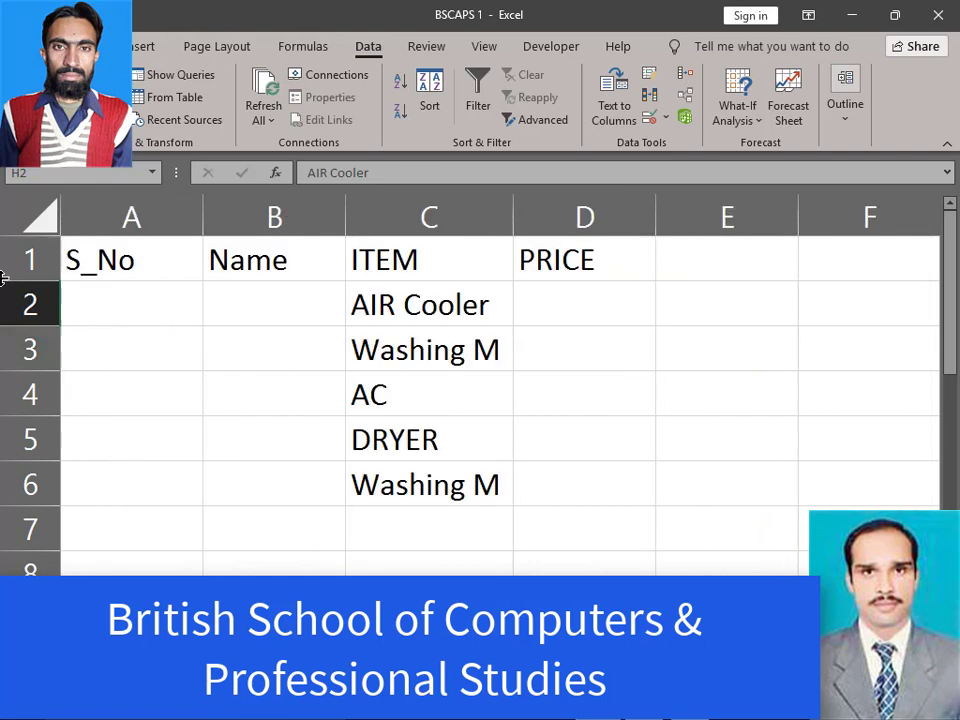
# Number the S_No column by entering 1 in A2 and filling it down to A6 as a series.
pyautogui.click(148, 296)
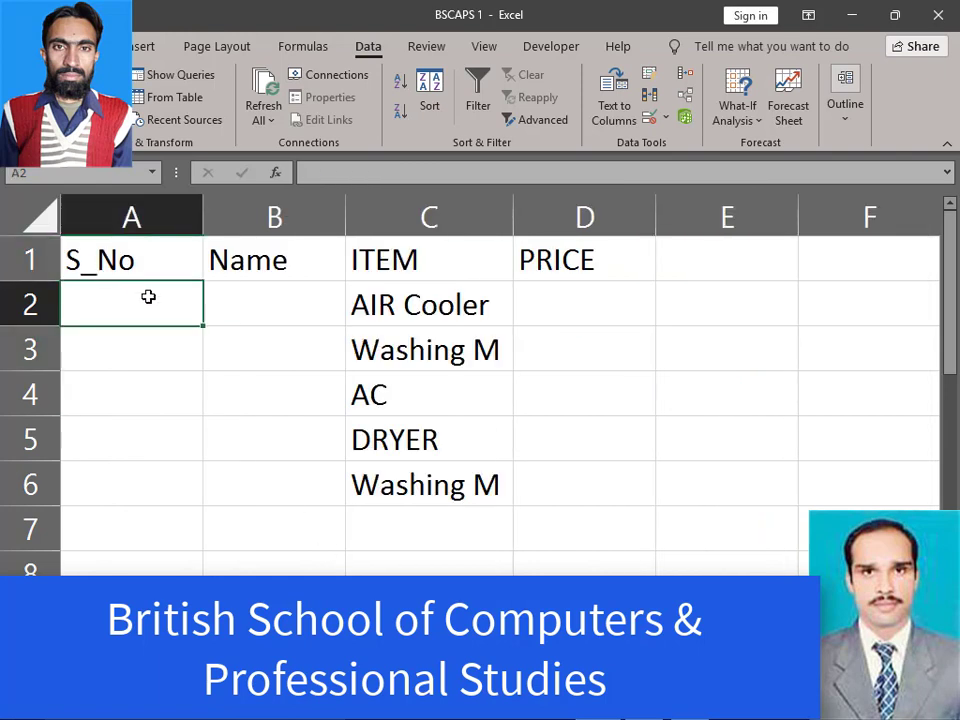
pyautogui.write('1')
pyautogui.press('Return')
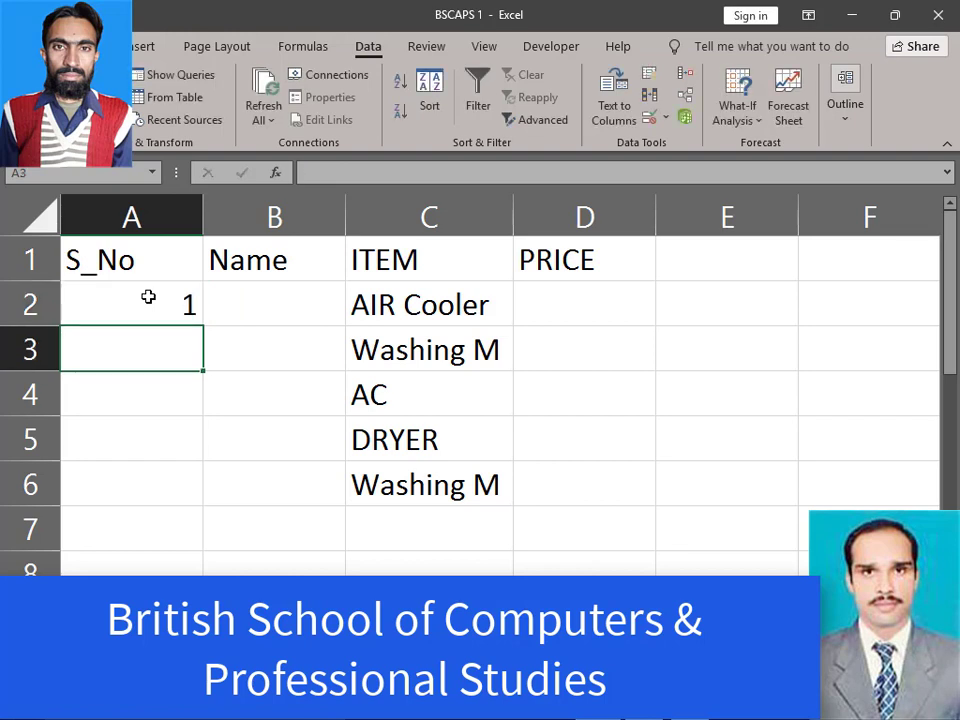
pyautogui.click(148, 298)
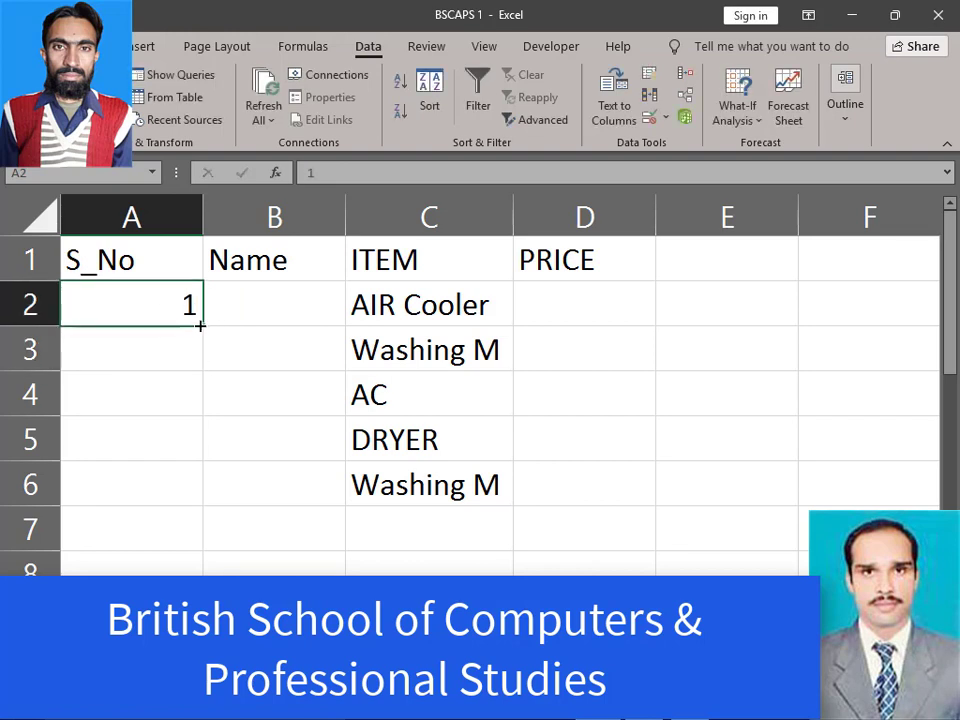
pyautogui.moveTo(202, 325); pyautogui.dragTo(184, 518)
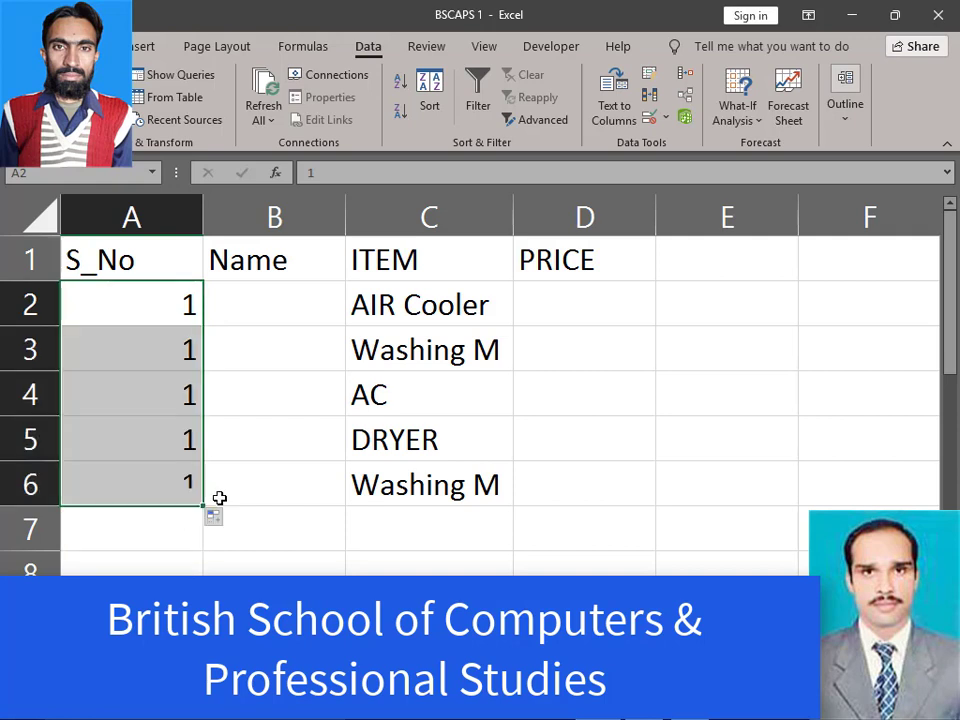
pyautogui.click(229, 527)
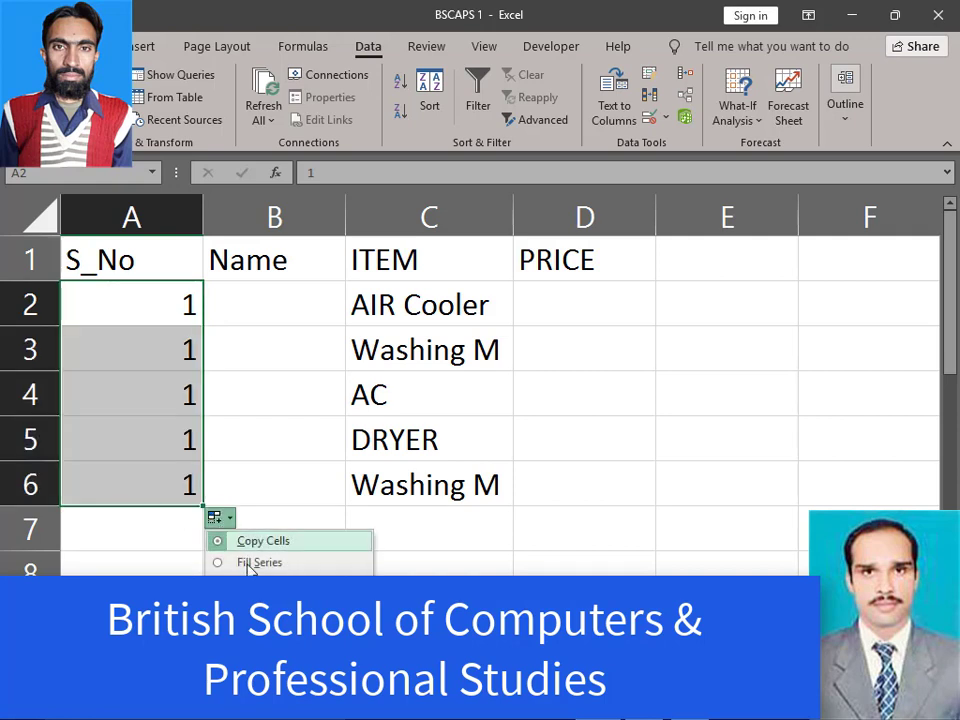
pyautogui.click(250, 563)
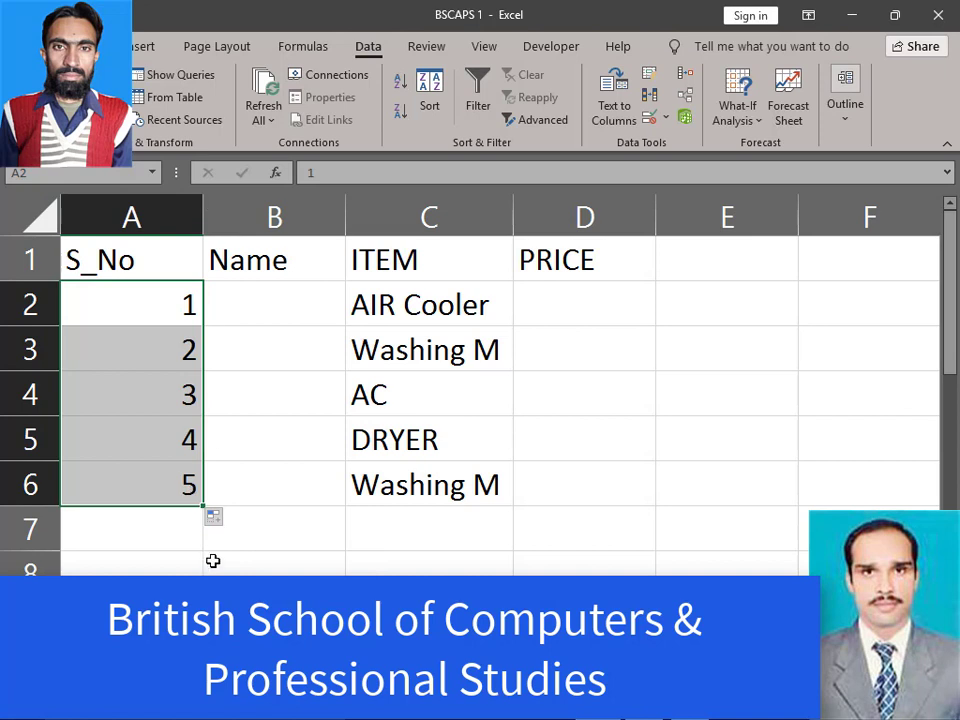
# Enter Sun in B2 and autofill the weekday names down the Name column to B6.
pyautogui.click(270, 305)
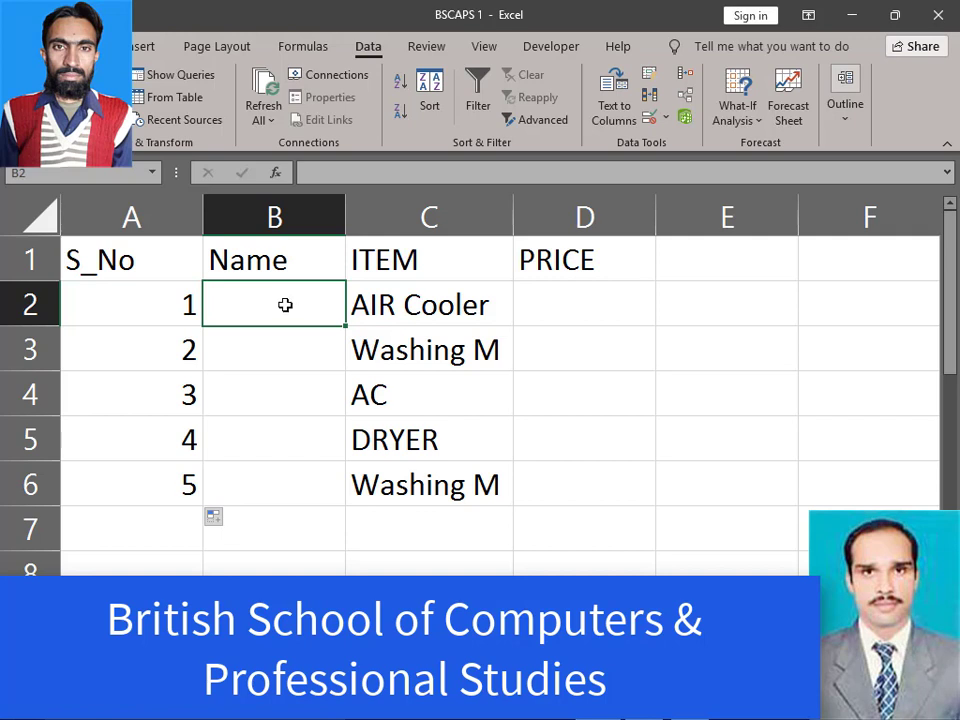
pyautogui.write('S')
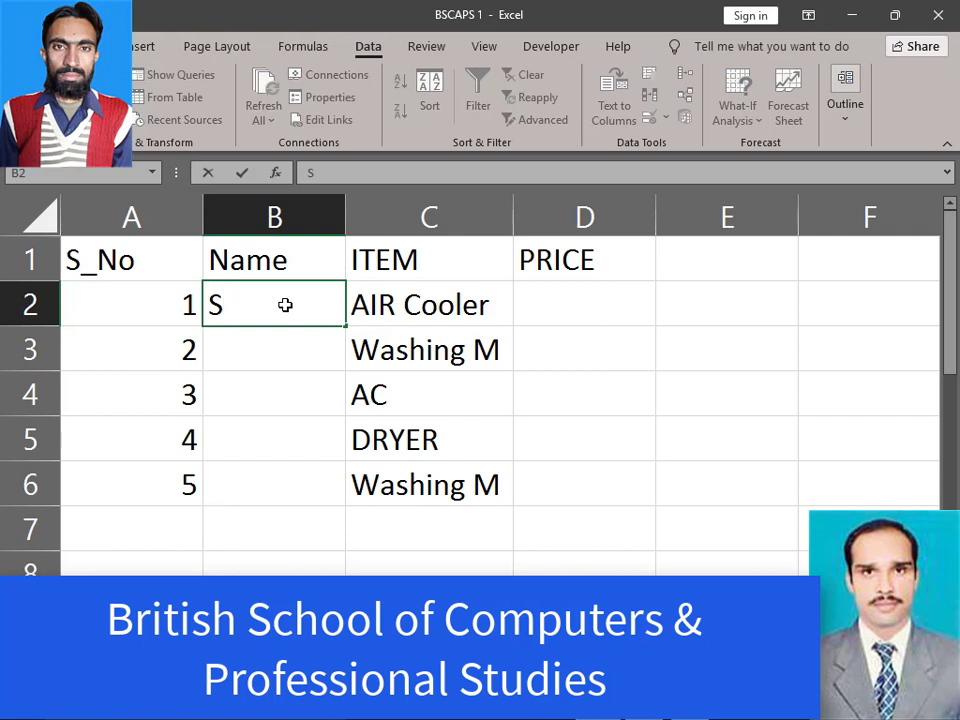
pyautogui.write('un')
pyautogui.press('Return')
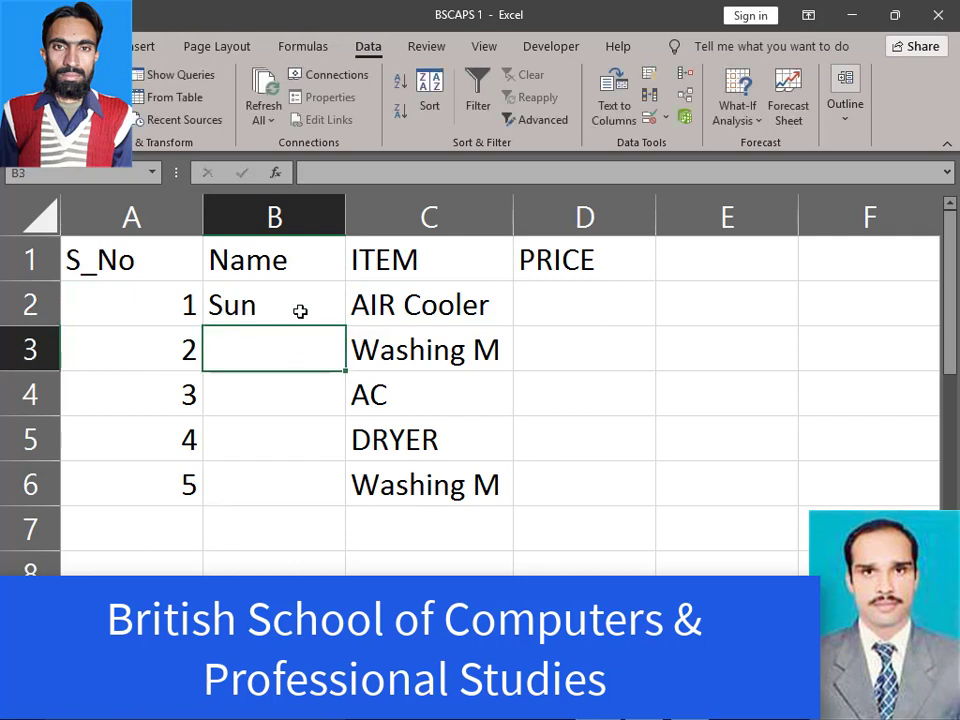
pyautogui.click(312, 312)
pyautogui.moveTo(339, 326); pyautogui.dragTo(328, 495)
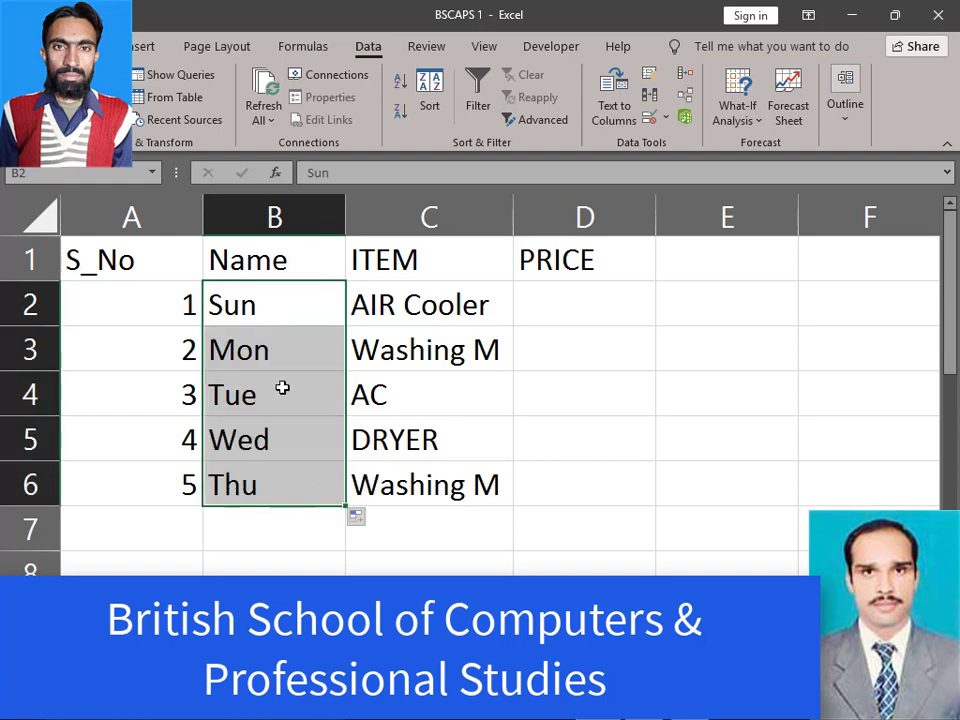
# Enter the prices 4000 in D2 for AIR Cooler and 7500 in D3 for Washing M.
pyautogui.click(601, 292)
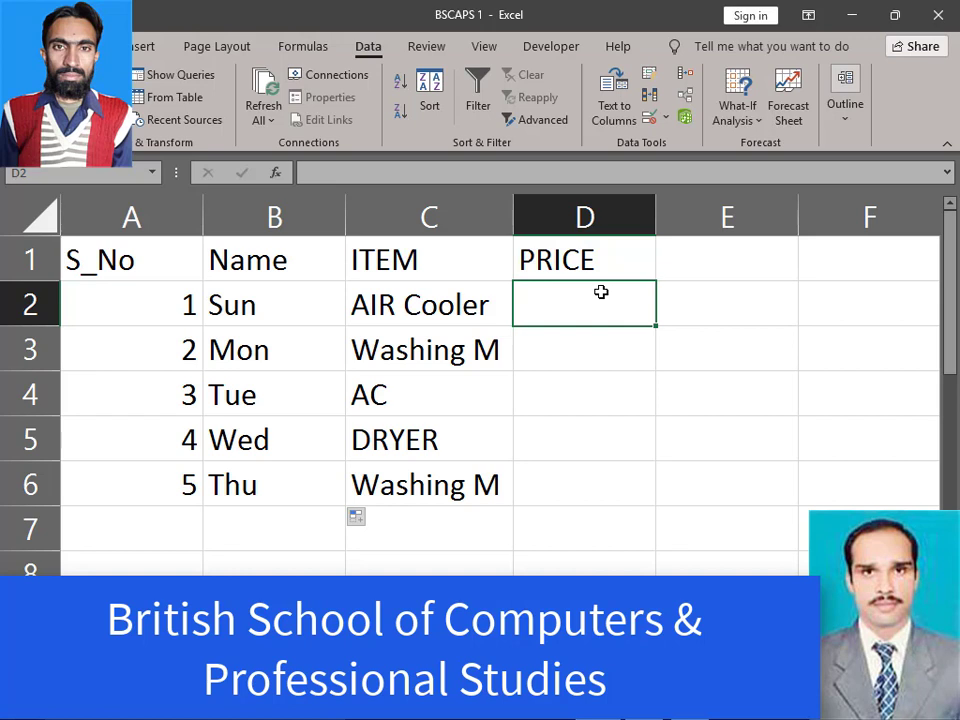
pyautogui.write('400')
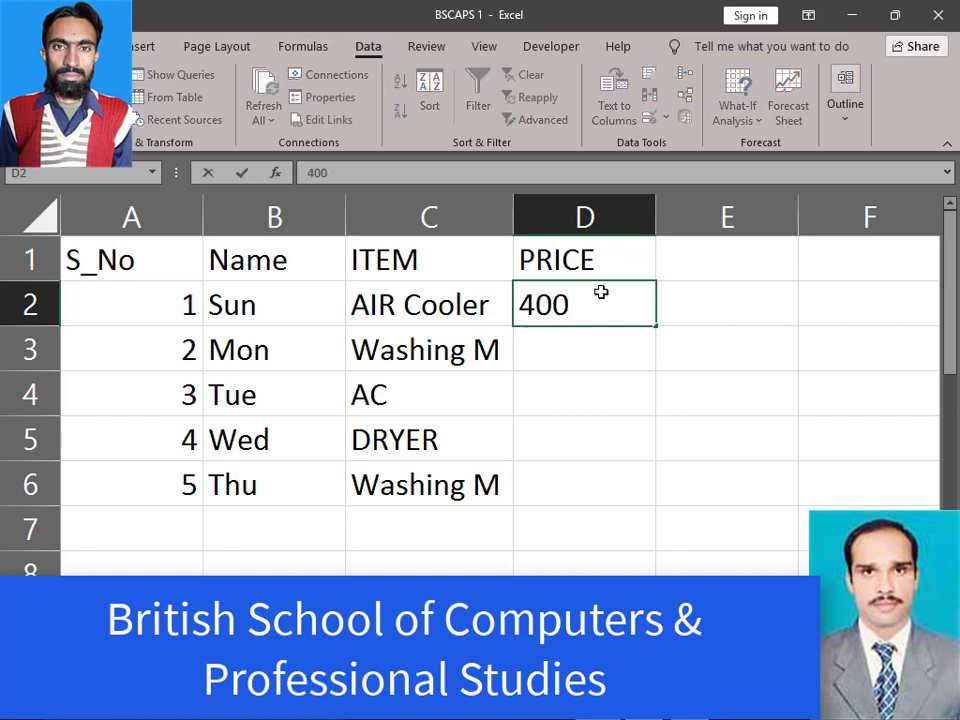
pyautogui.write('0')
pyautogui.press('Return')
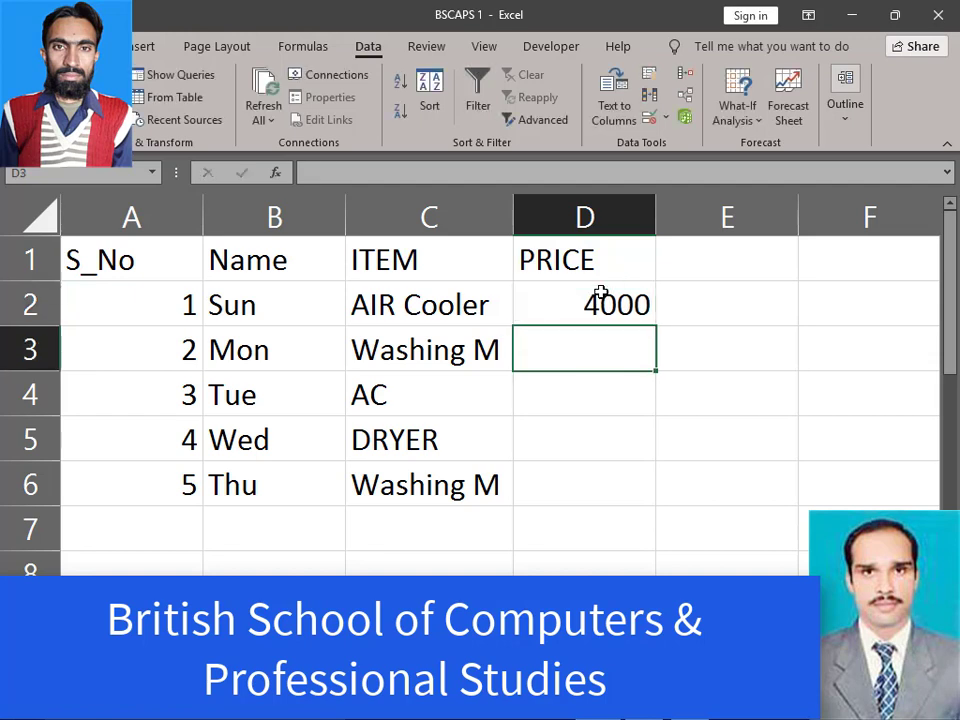
pyautogui.write('75')
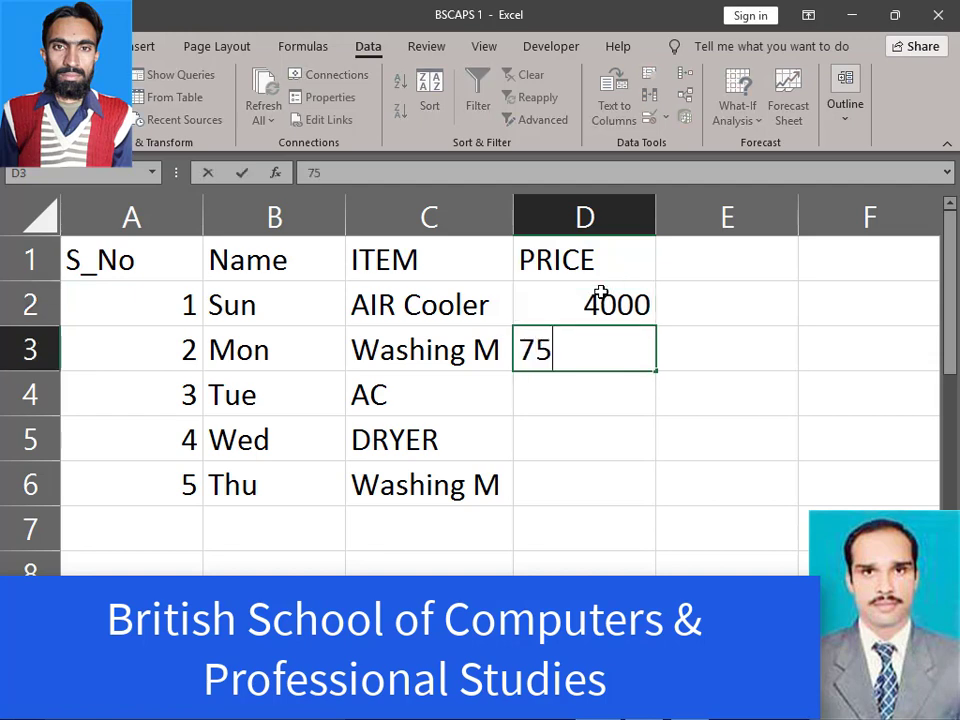
pyautogui.write('00')
pyautogui.press('Return')
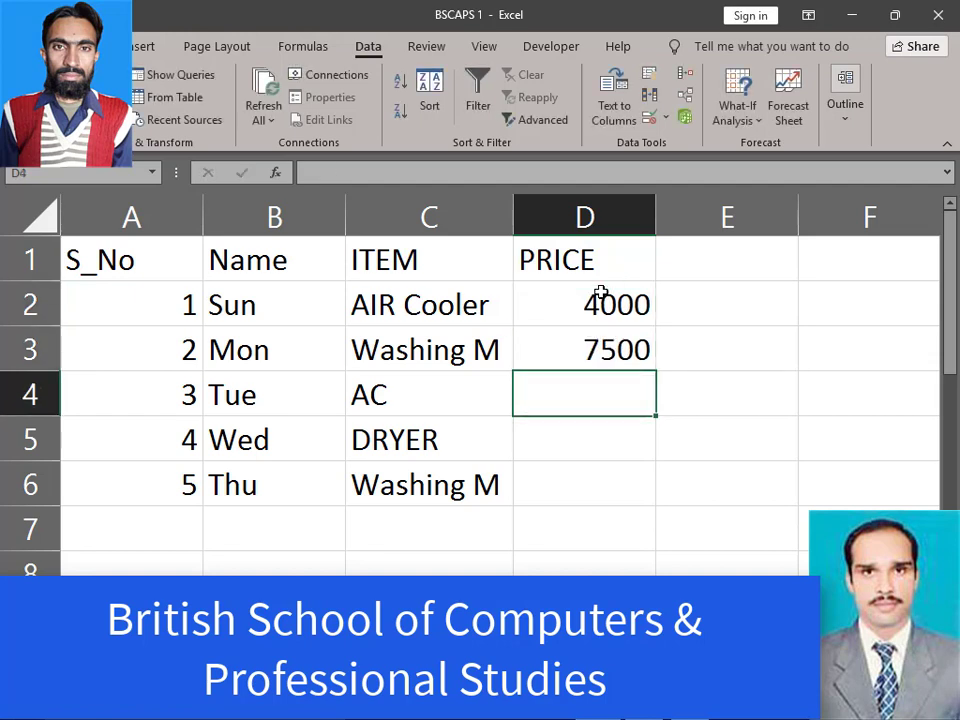
# Enter the remaining prices in the PRICE column: 85000 in D4, 6500 in D5 and 7500 in D6.
pyautogui.write('85000')
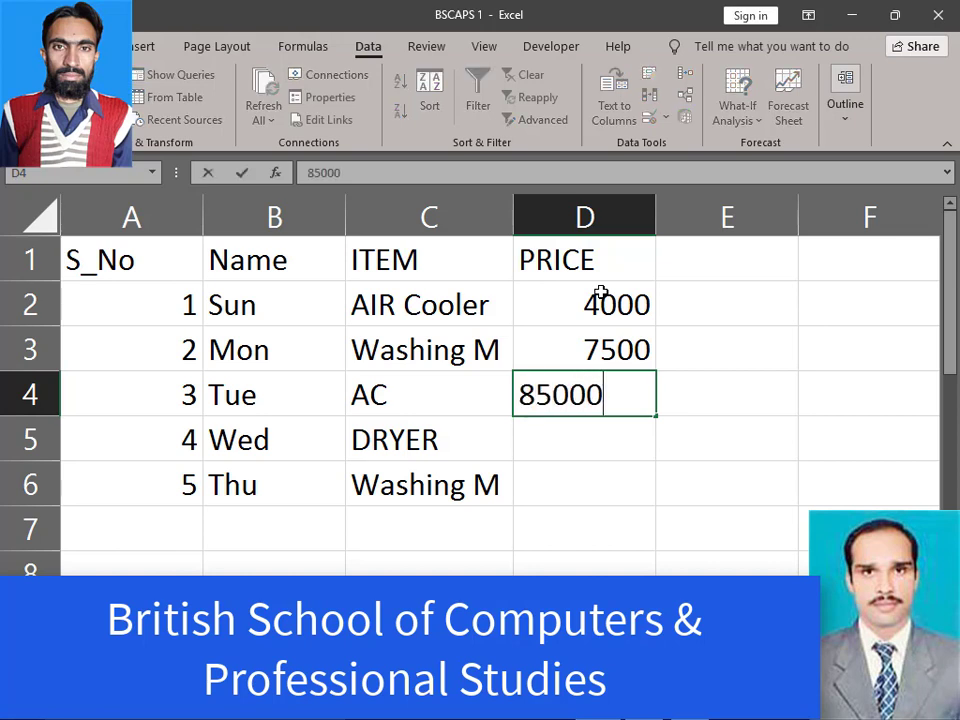
pyautogui.press('Return')
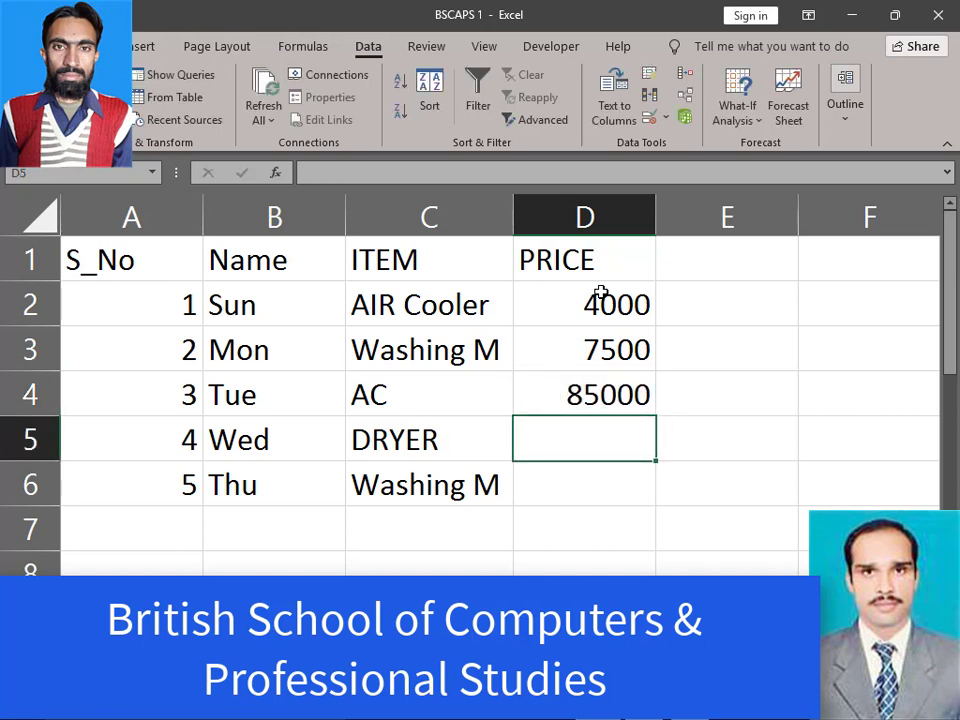
pyautogui.write('6500')
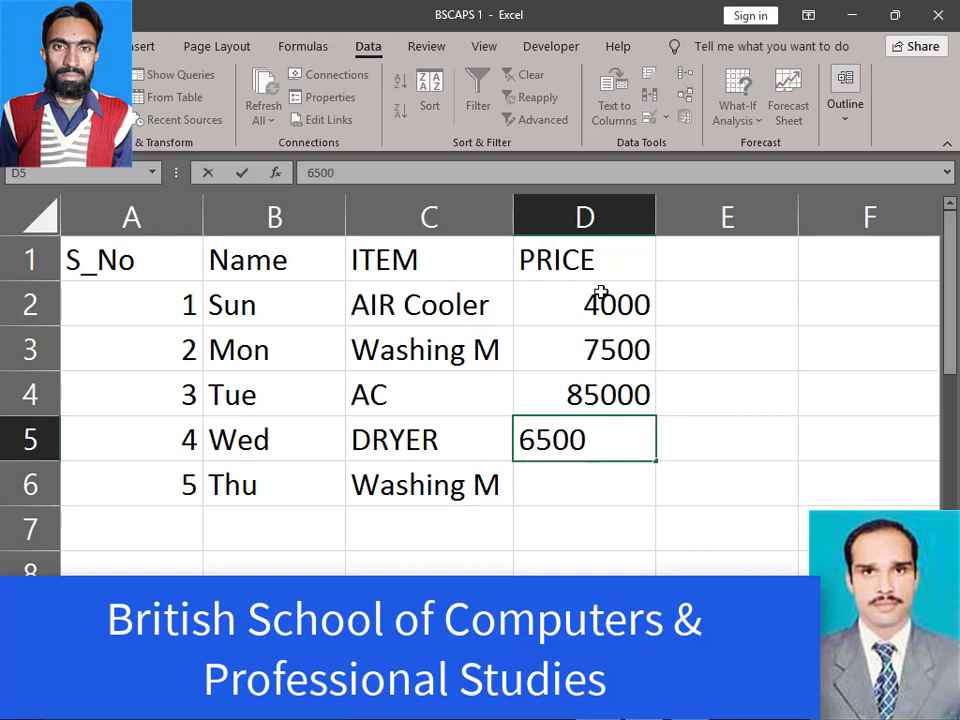
pyautogui.press('Return')
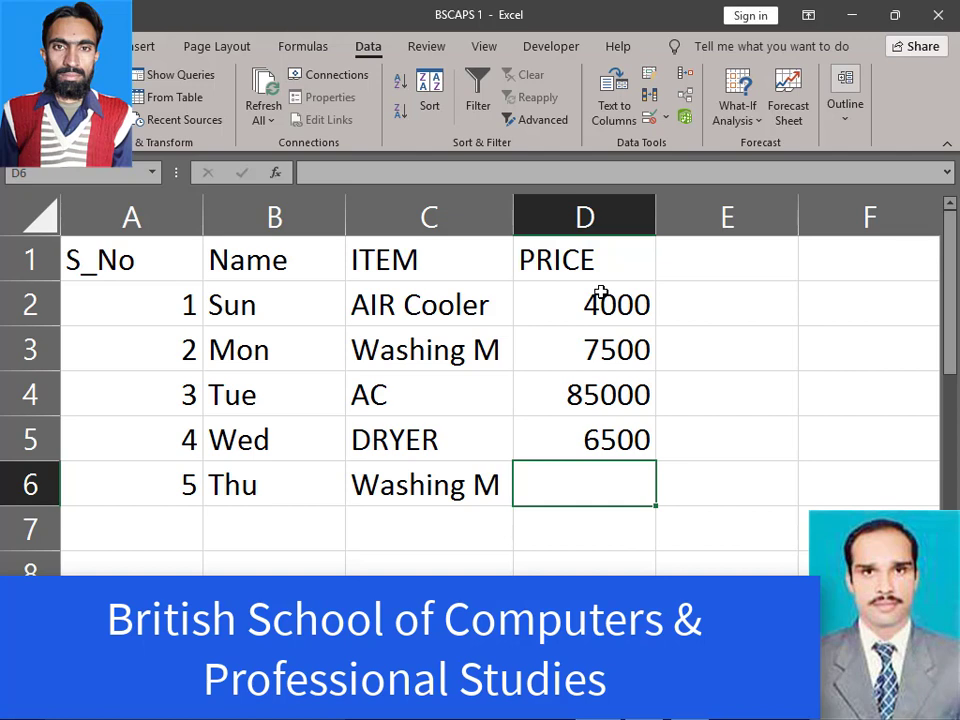
pyautogui.write('7')
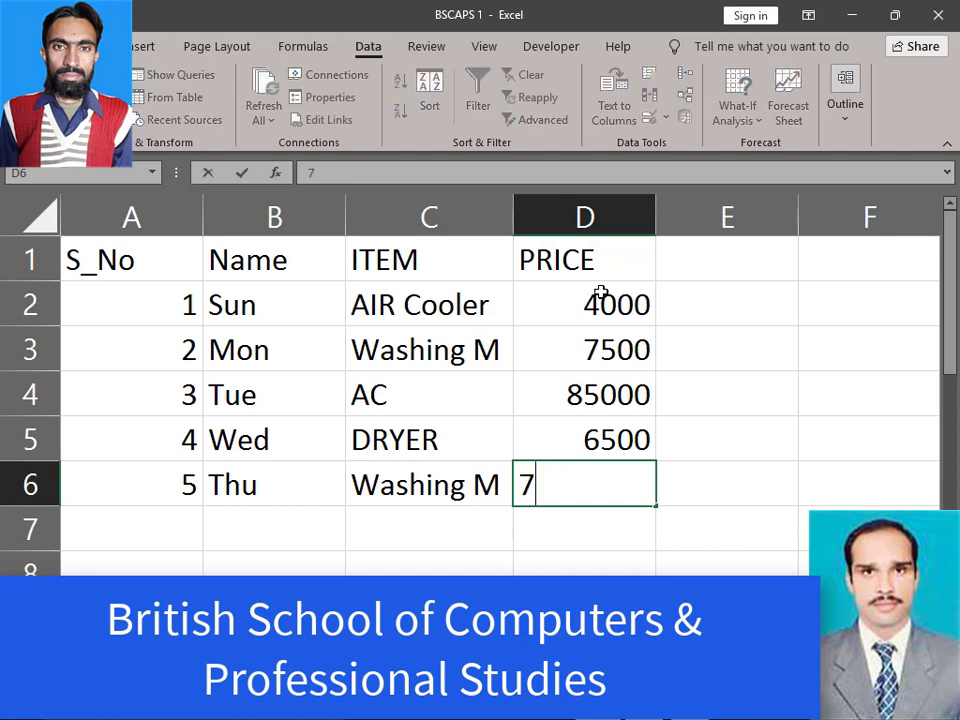
pyautogui.write('500')
pyautogui.press('Return')
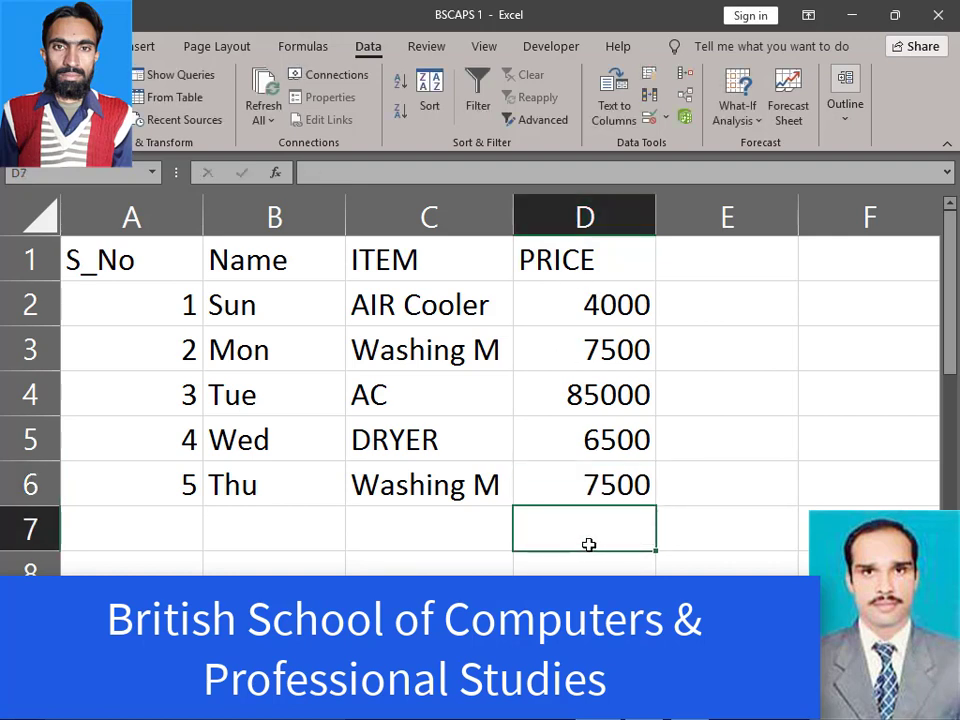
# Merge and center the cells A7:C7 below the table.
pyautogui.click(174, 519)
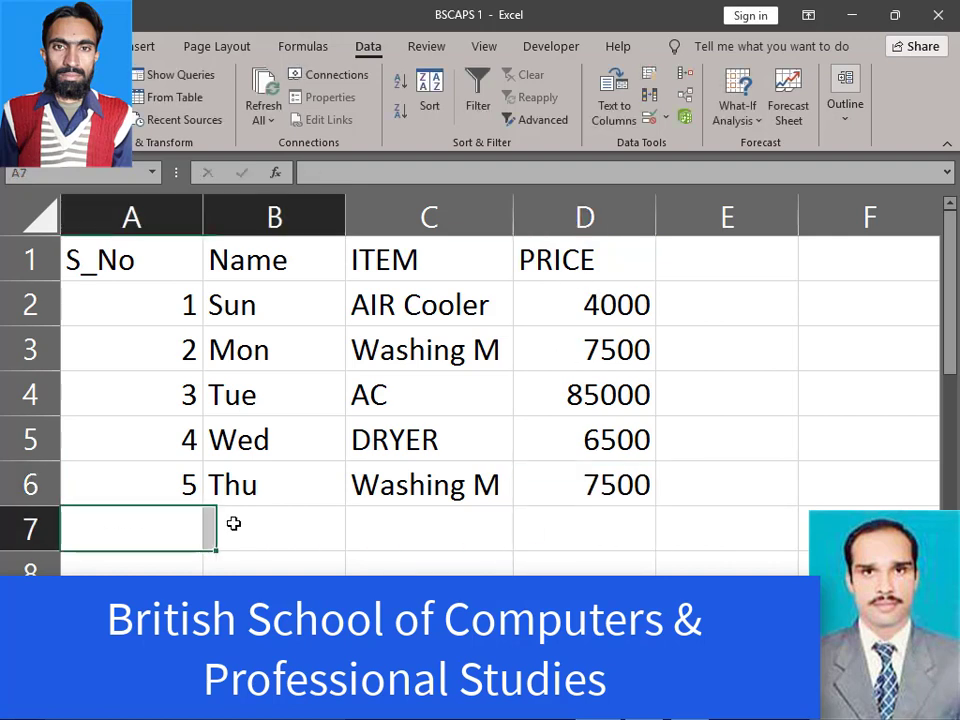
pyautogui.moveTo(233, 523); pyautogui.dragTo(422, 527)
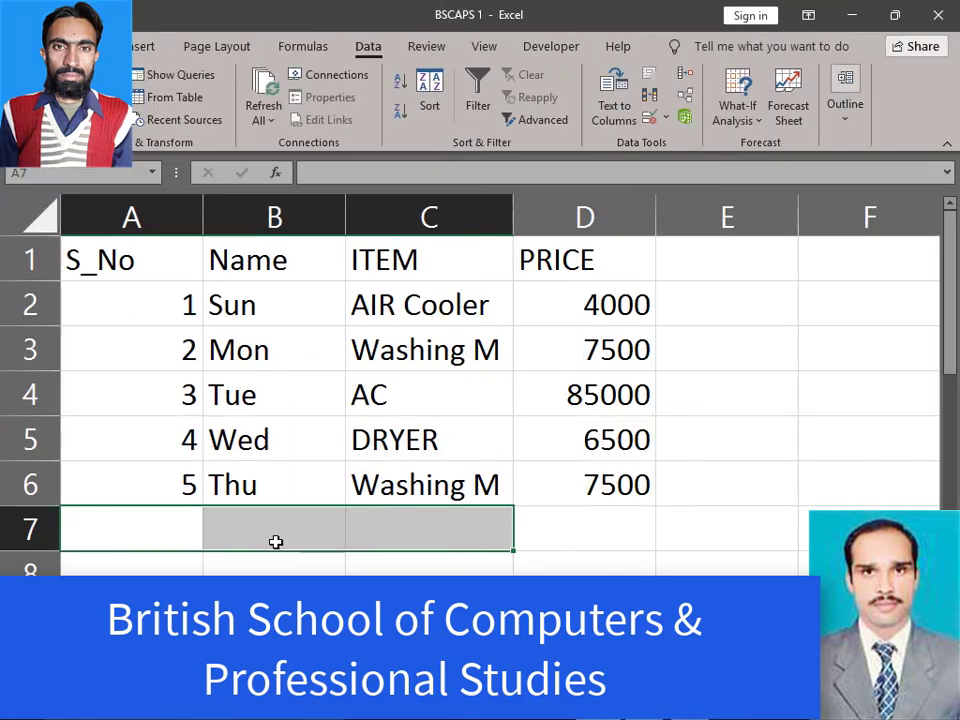
pyautogui.click(100, 46)
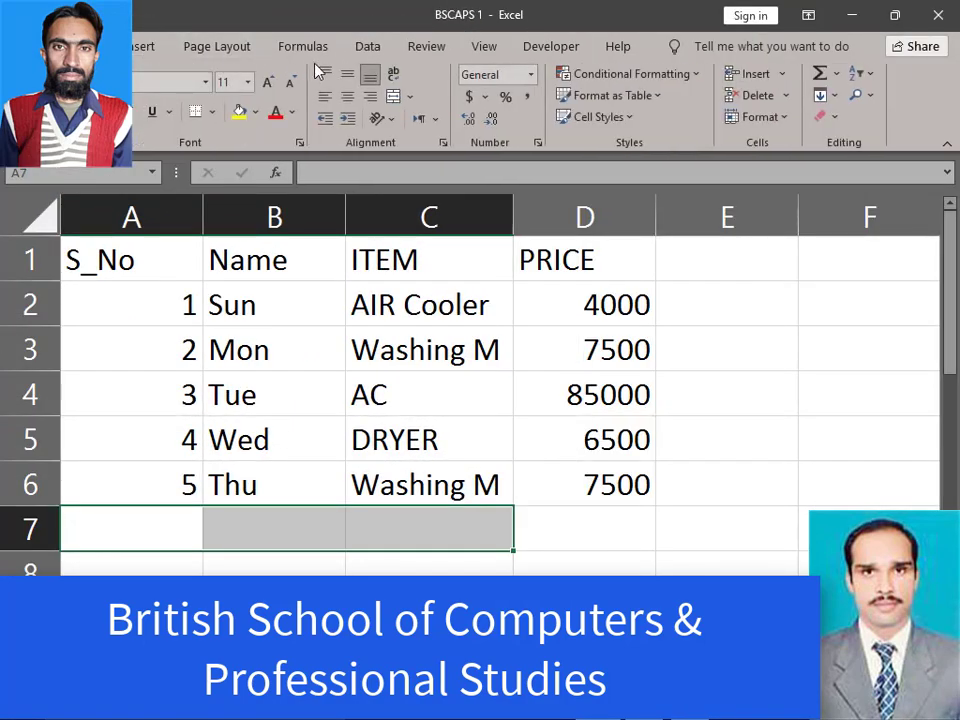
pyautogui.click(412, 96)
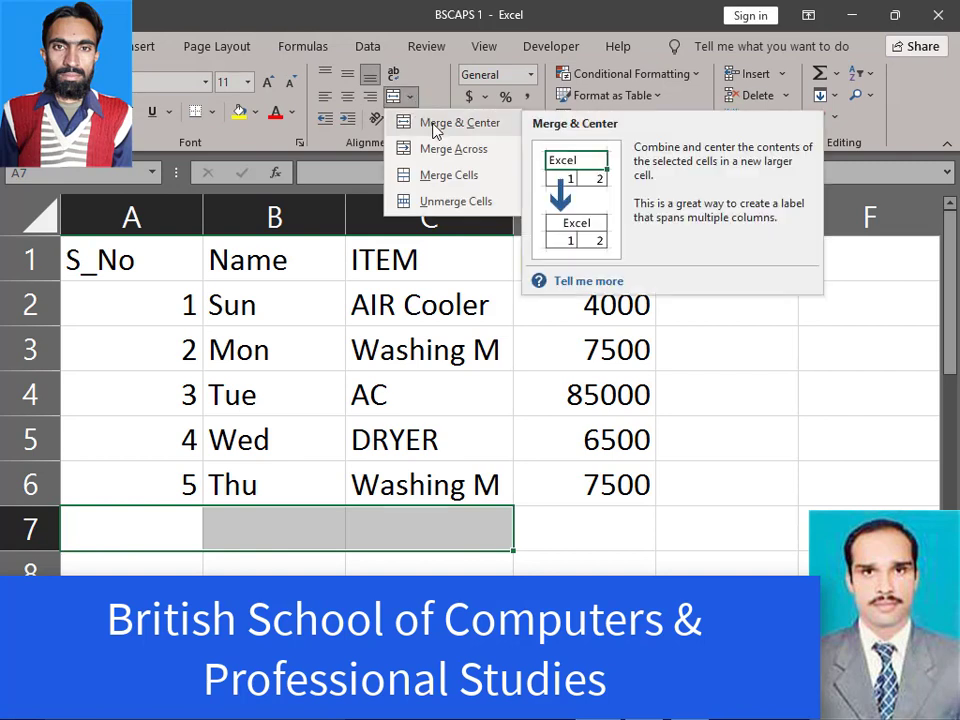
pyautogui.click(450, 123)
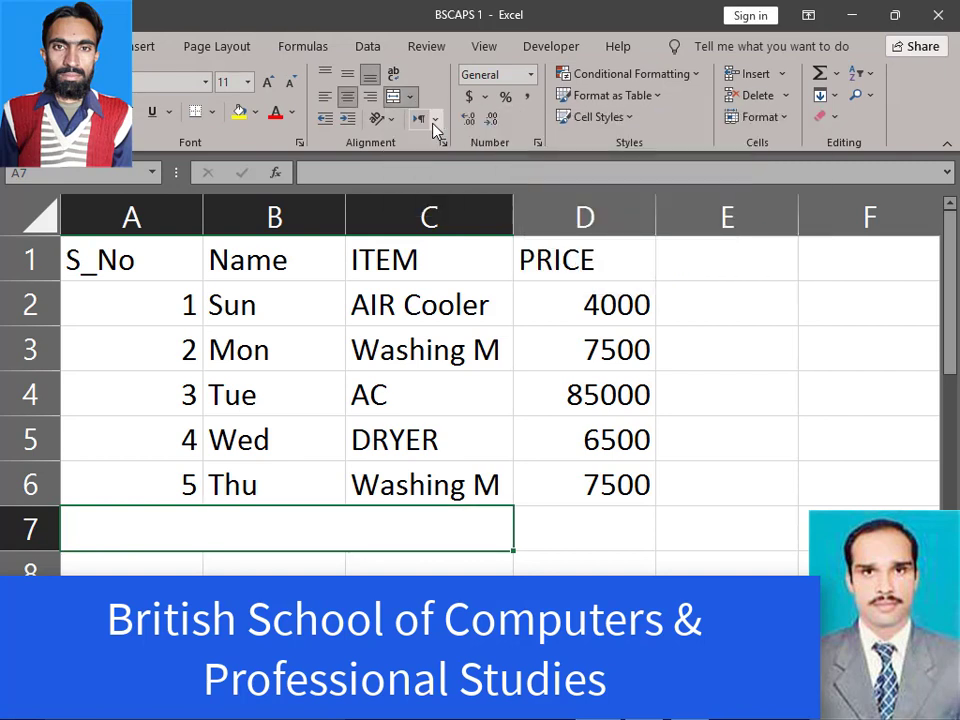
# Enter the label Total in the merged cell A7:C7 and align it right.
pyautogui.doubleClick(466, 530)
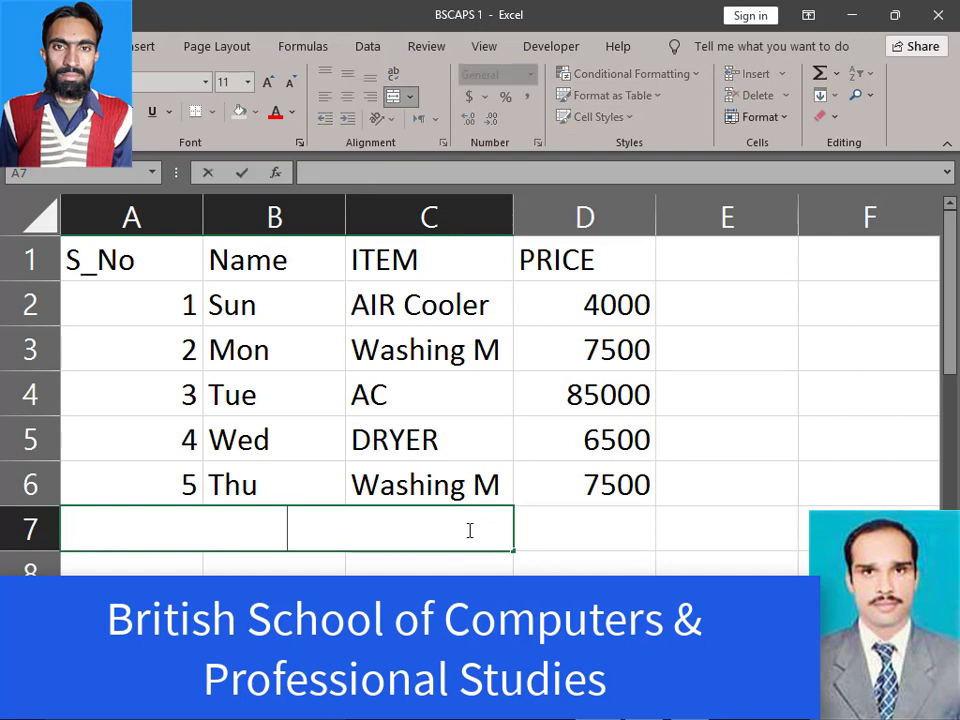
pyautogui.write('Total')
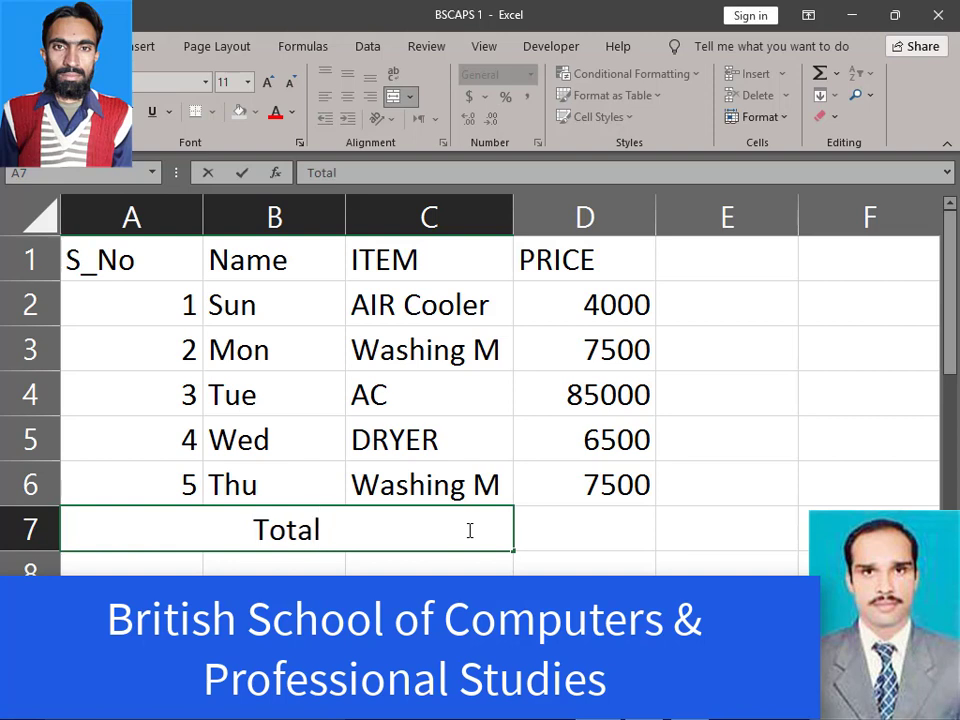
pyautogui.press('Return')
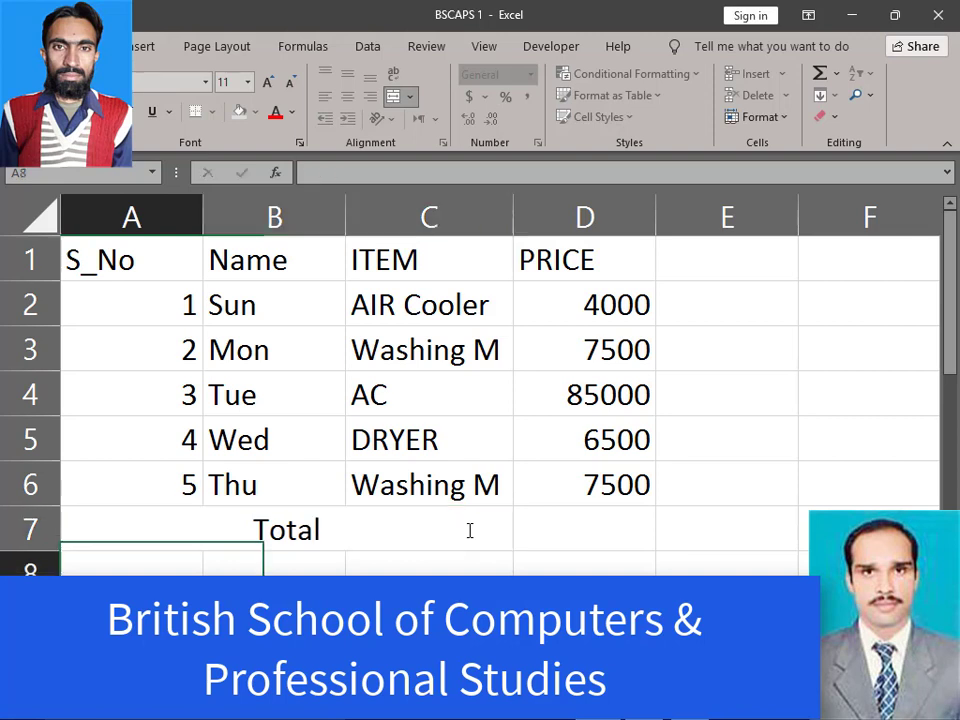
pyautogui.click(465, 528)
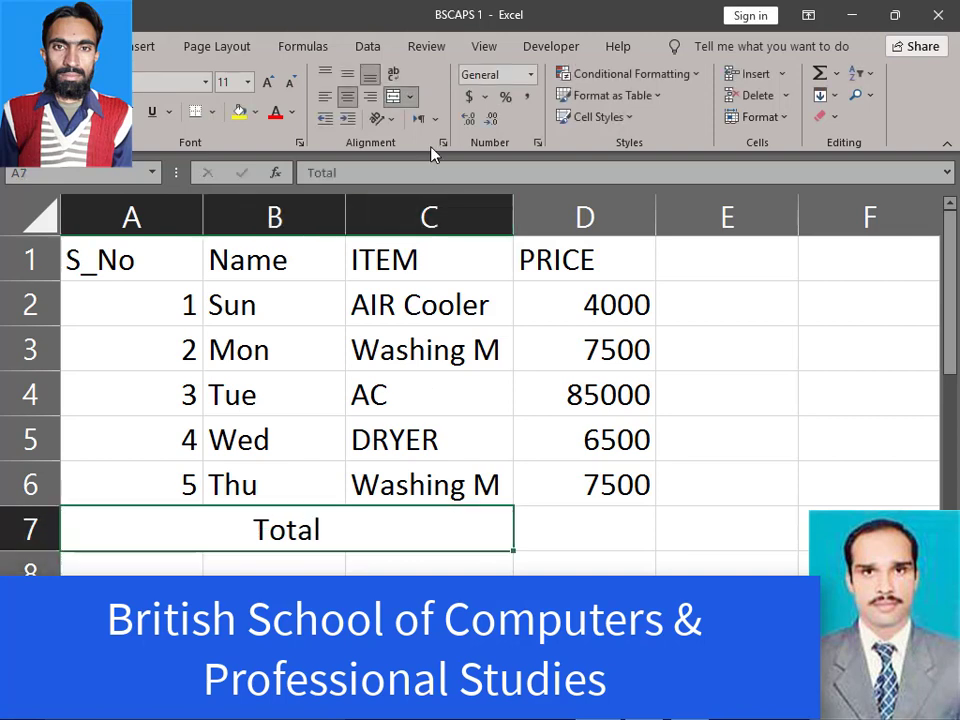
pyautogui.click(370, 96)
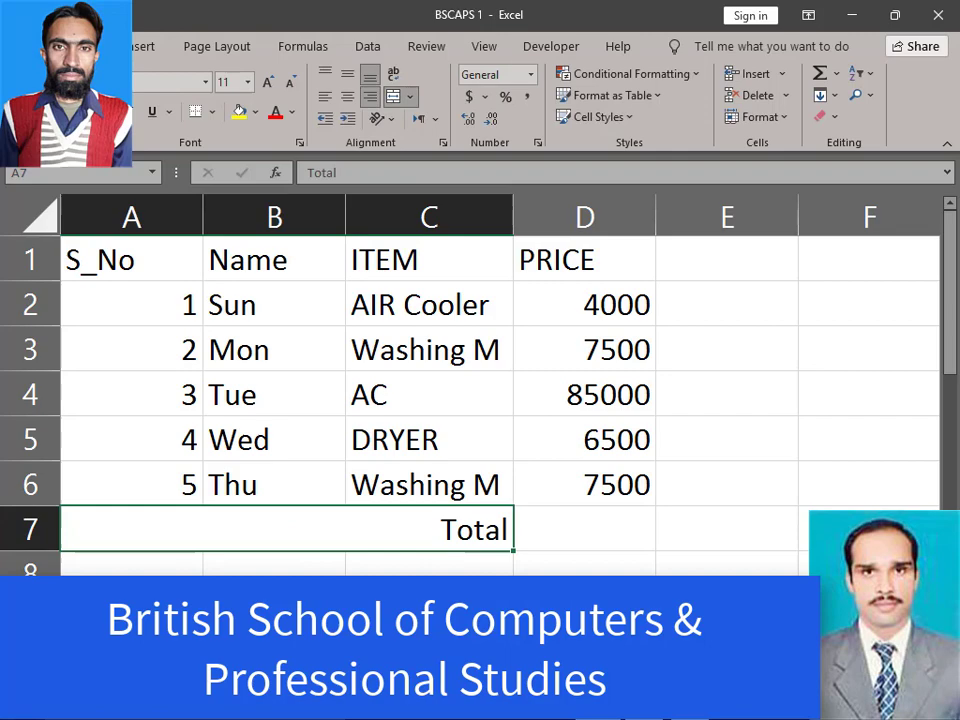
# Total the PRICE column in D7 with AutoSum over D2:D6.
pyautogui.click(622, 537)
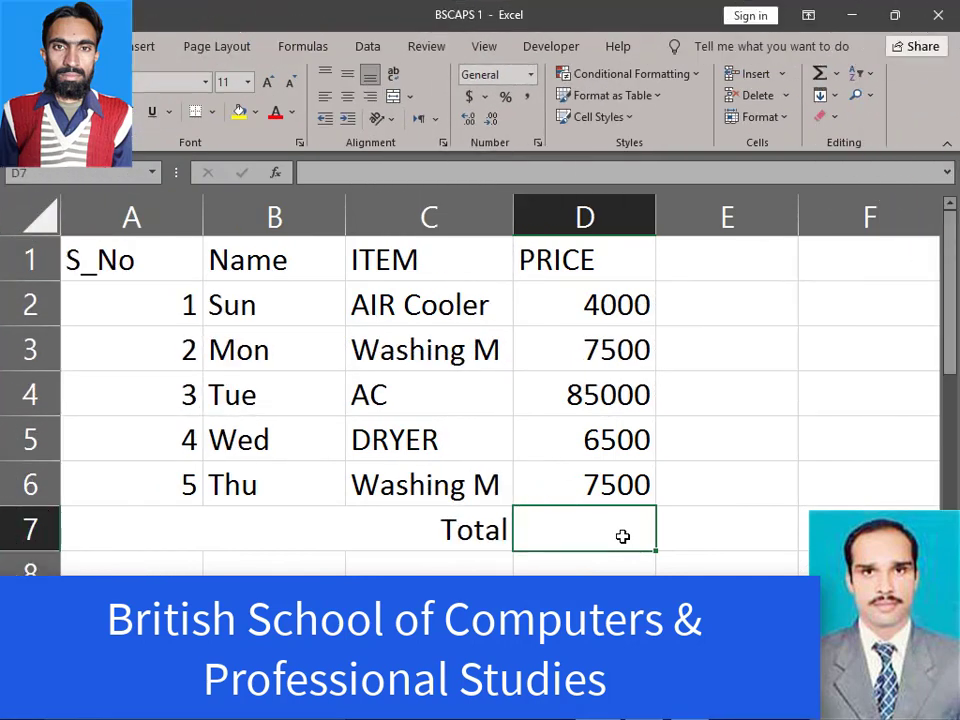
pyautogui.press('alt')
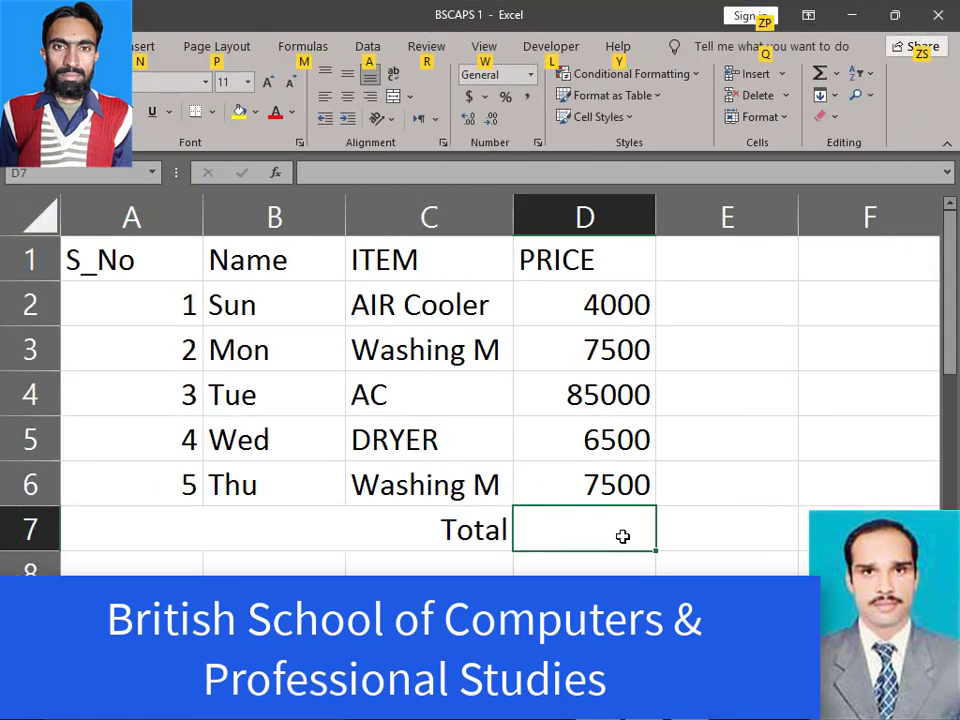
pyautogui.hotkey('alt', '=')
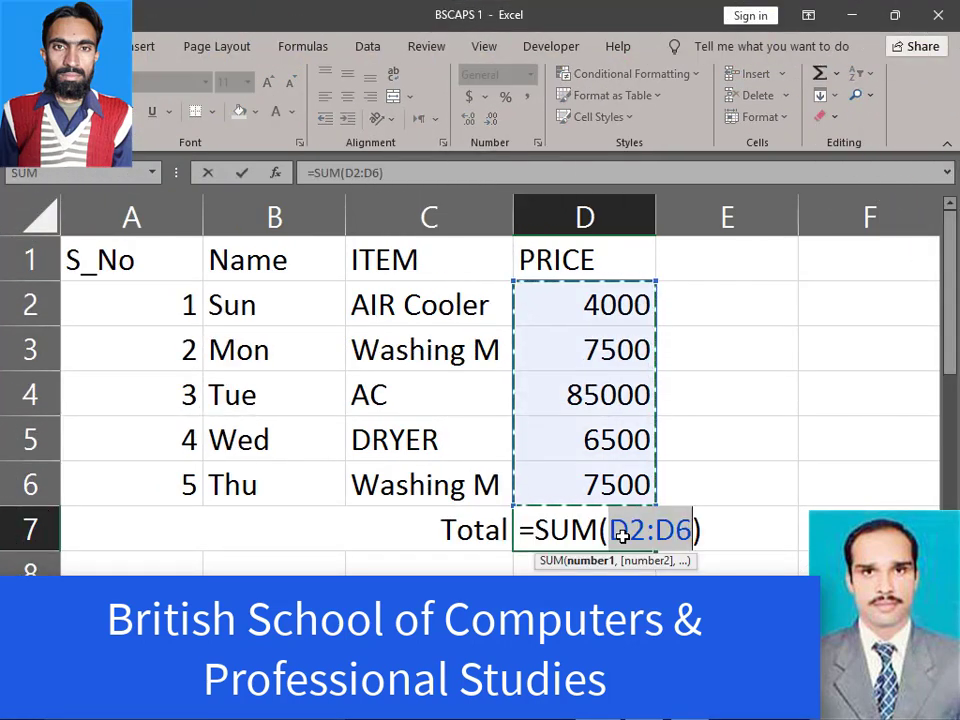
pyautogui.press('Return')
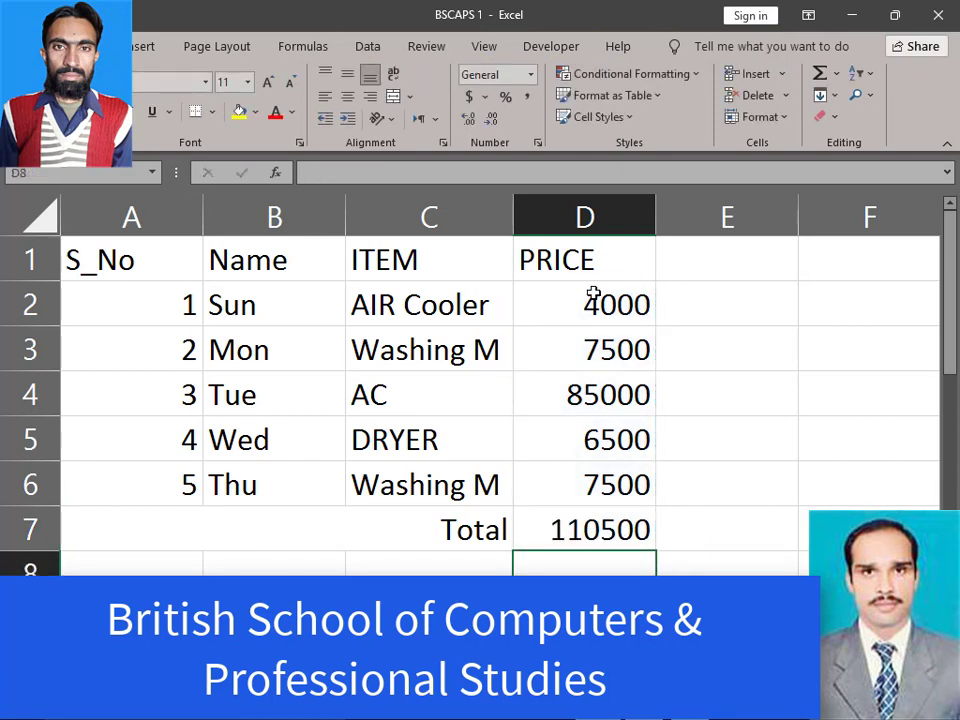
# Fill the total cell D7 with the standard light blue color.
pyautogui.click(597, 530)
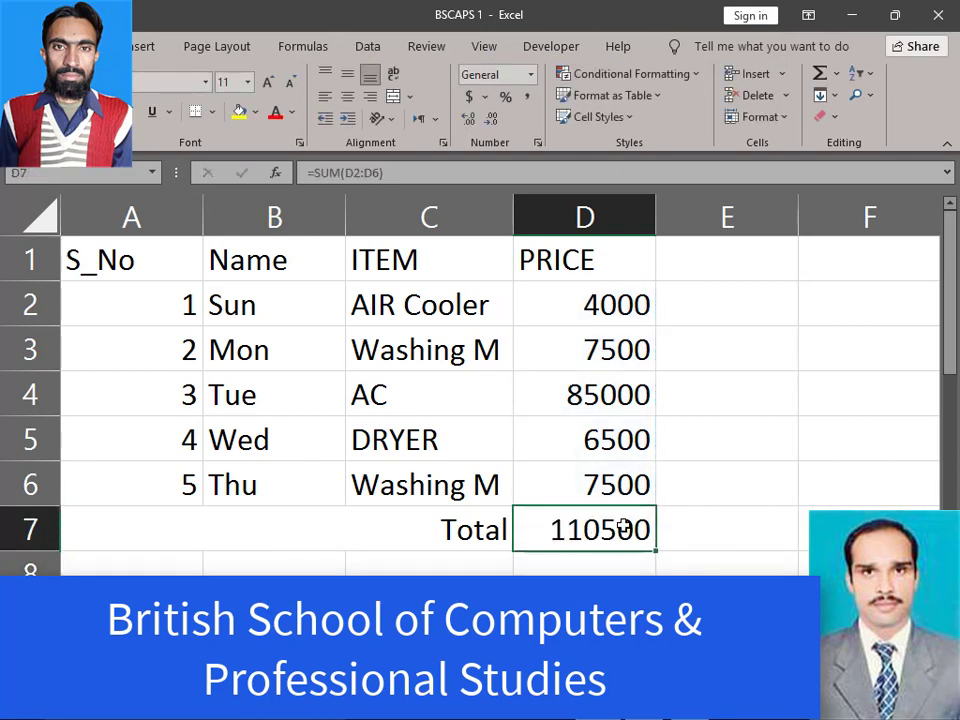
pyautogui.click(259, 112)
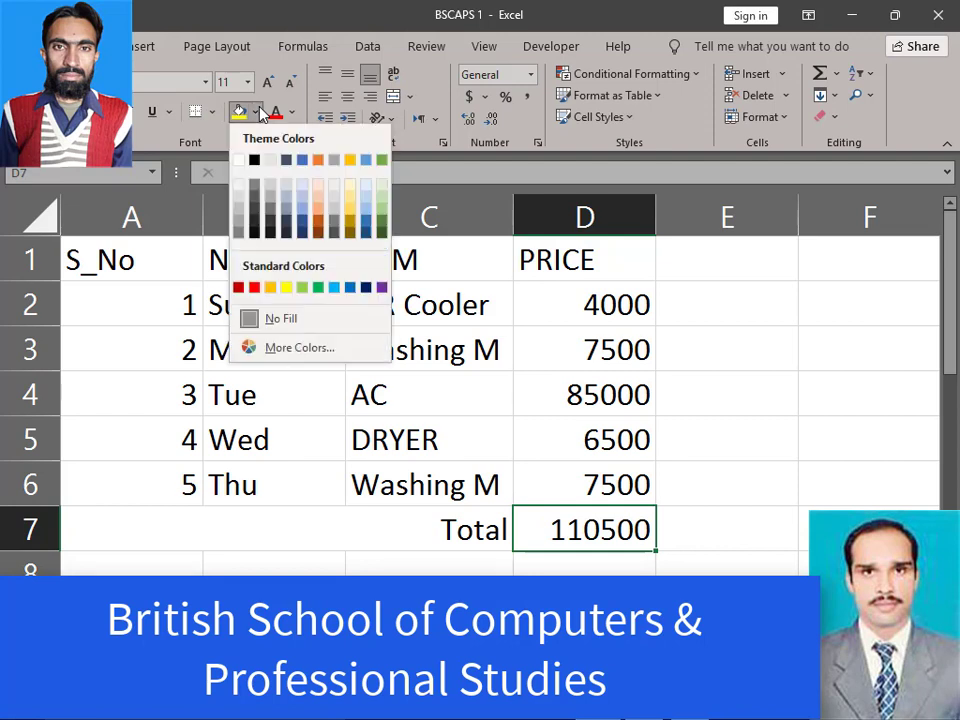
pyautogui.click(337, 290)
pyautogui.click(705, 476)
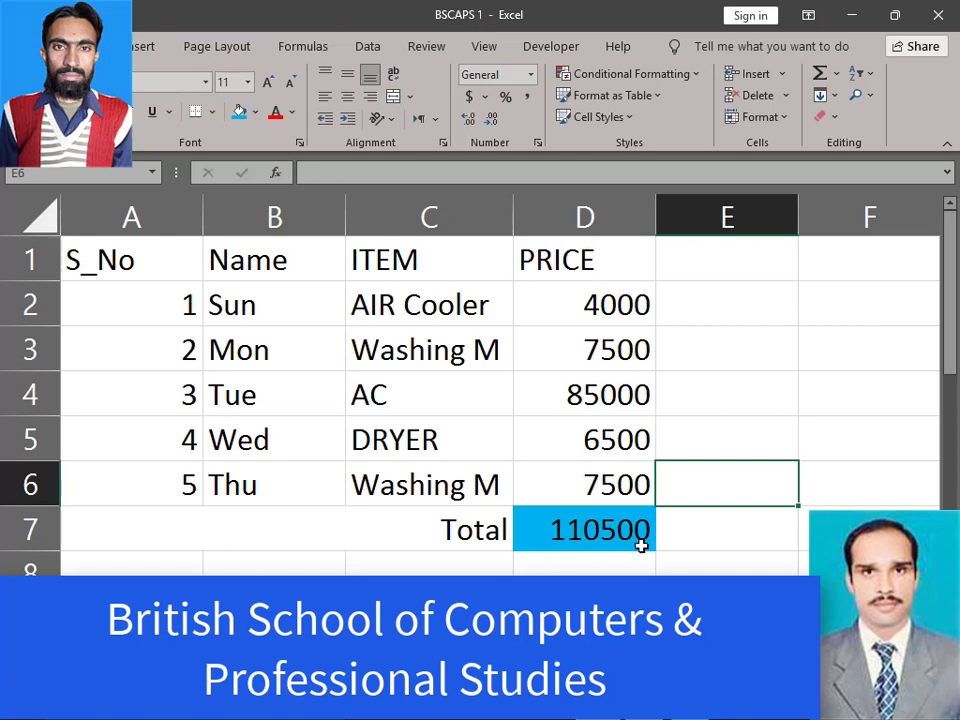
# Apply thin outline and inside borders to A1:D7, with thick lines along the table's bottom and right edges.
pyautogui.moveTo(101, 259); pyautogui.dragTo(626, 535)
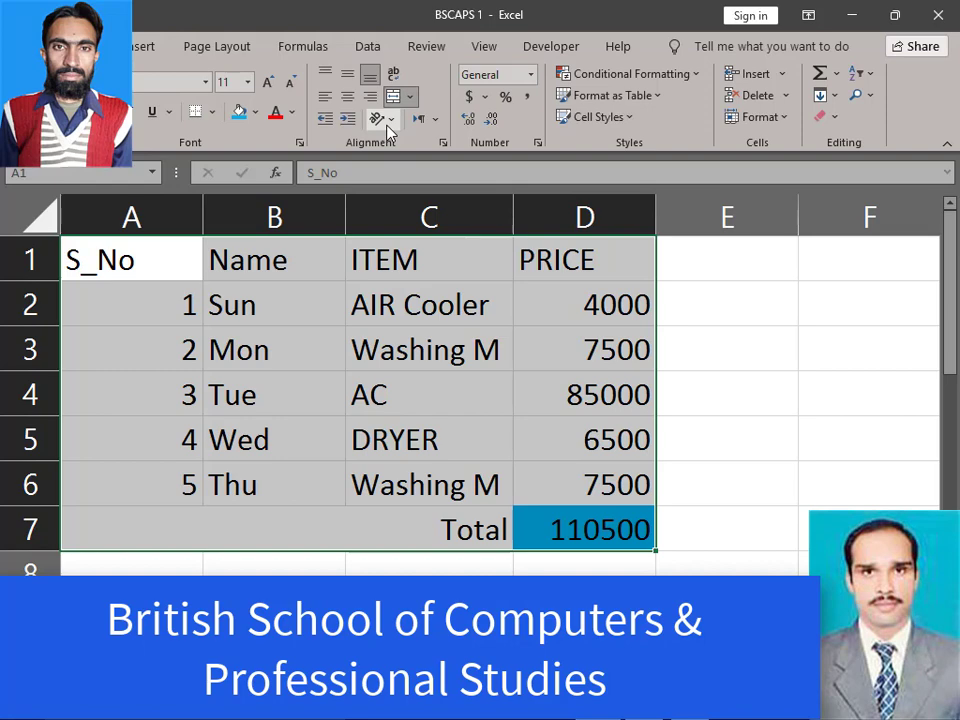
pyautogui.hotkey('ctrl', '1')
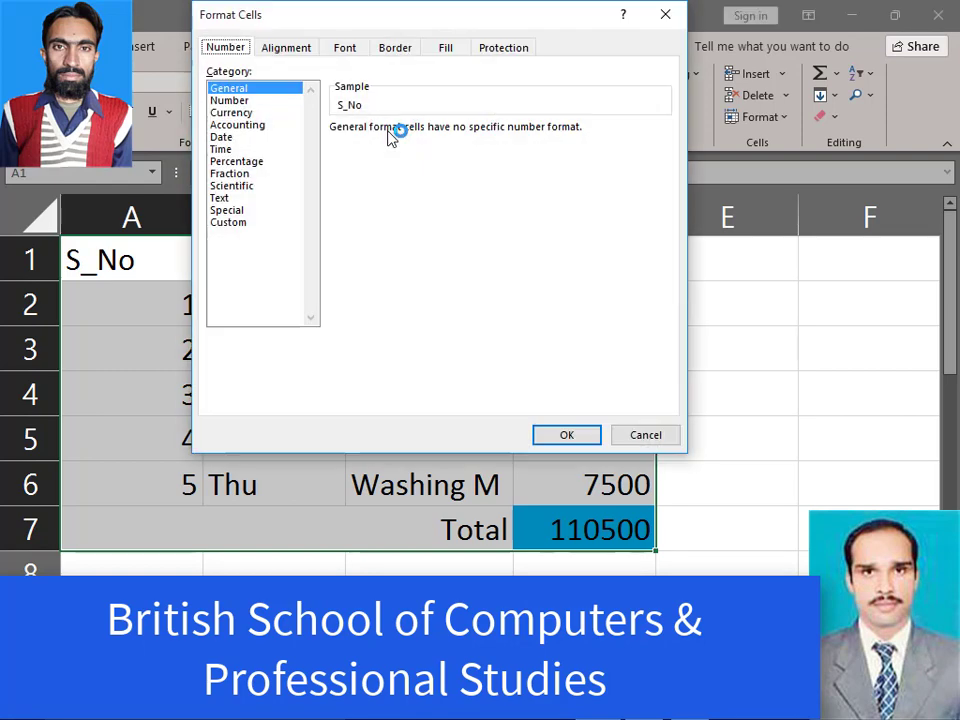
pyautogui.click(394, 47)
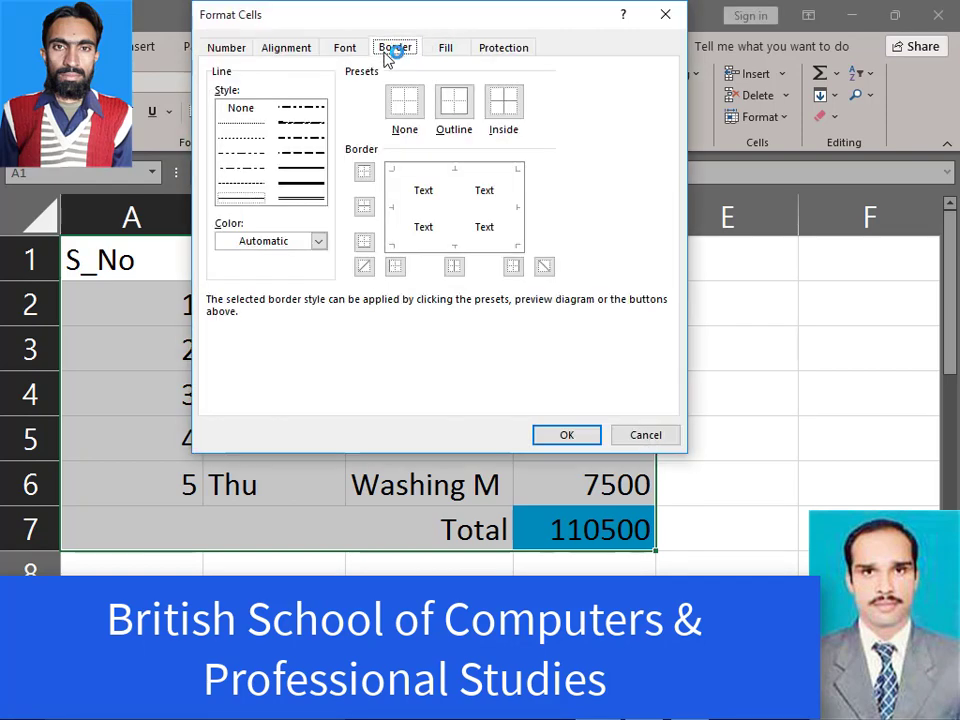
pyautogui.click(472, 103)
pyautogui.click(505, 103)
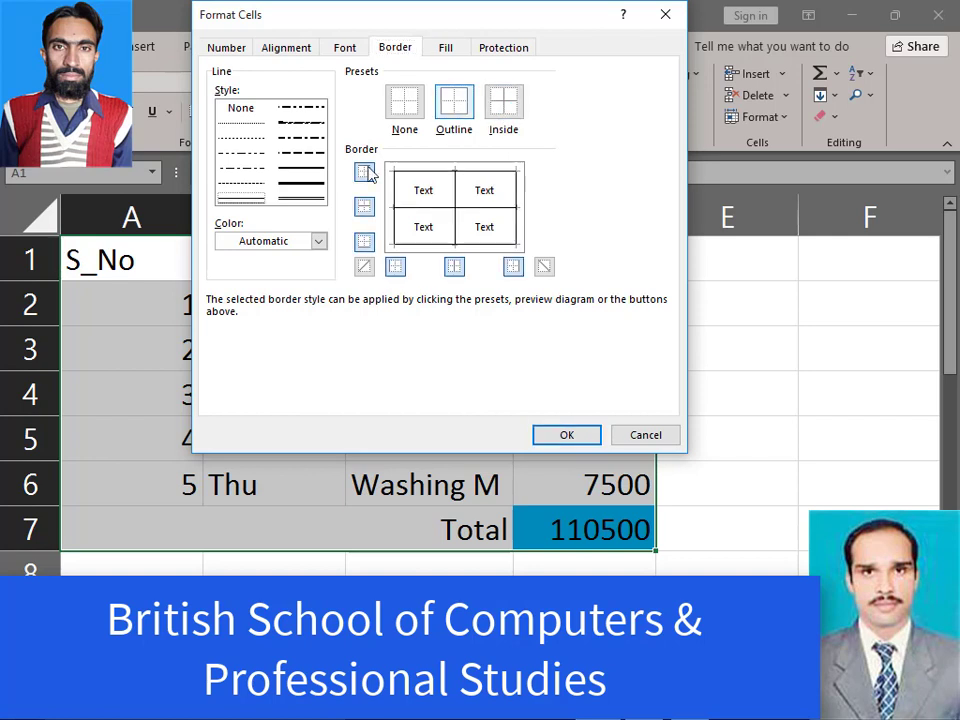
pyautogui.click(318, 186)
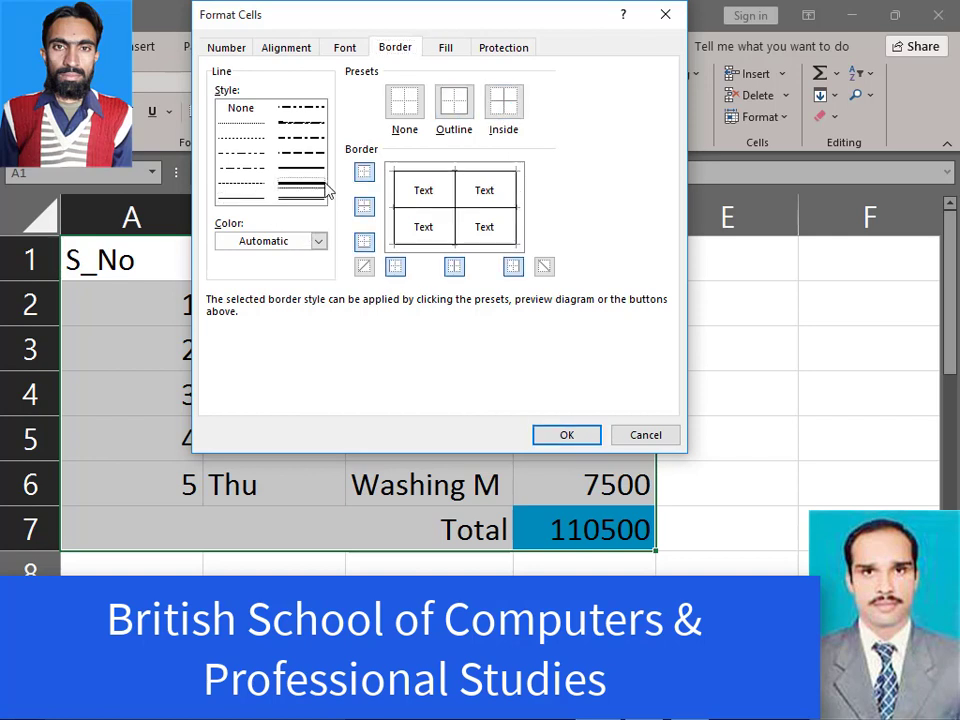
pyautogui.click(453, 243)
pyautogui.click(516, 232)
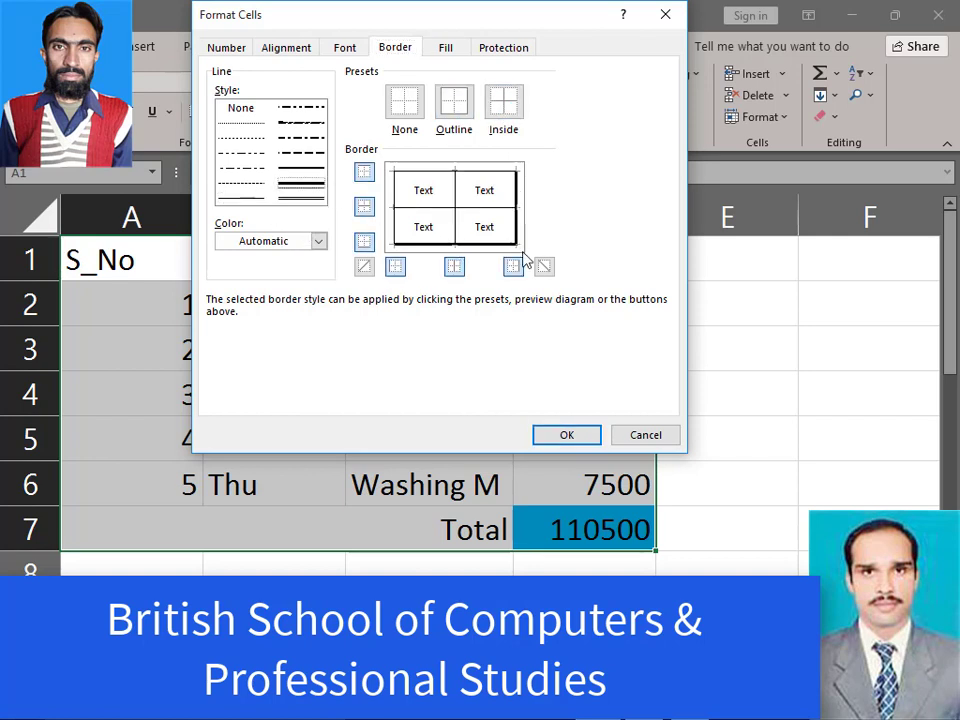
pyautogui.click(563, 435)
pyautogui.click(718, 342)
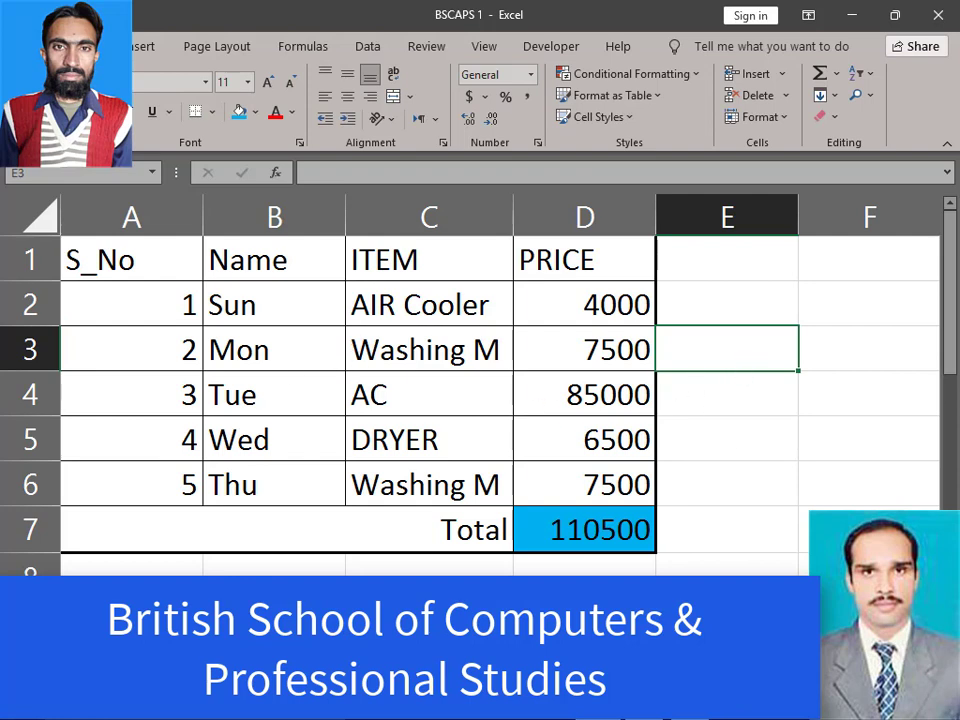
# Hide the drop-down source list in H1:H4 by setting its font color to white.
pyautogui.hscroll(4, 480, 380)
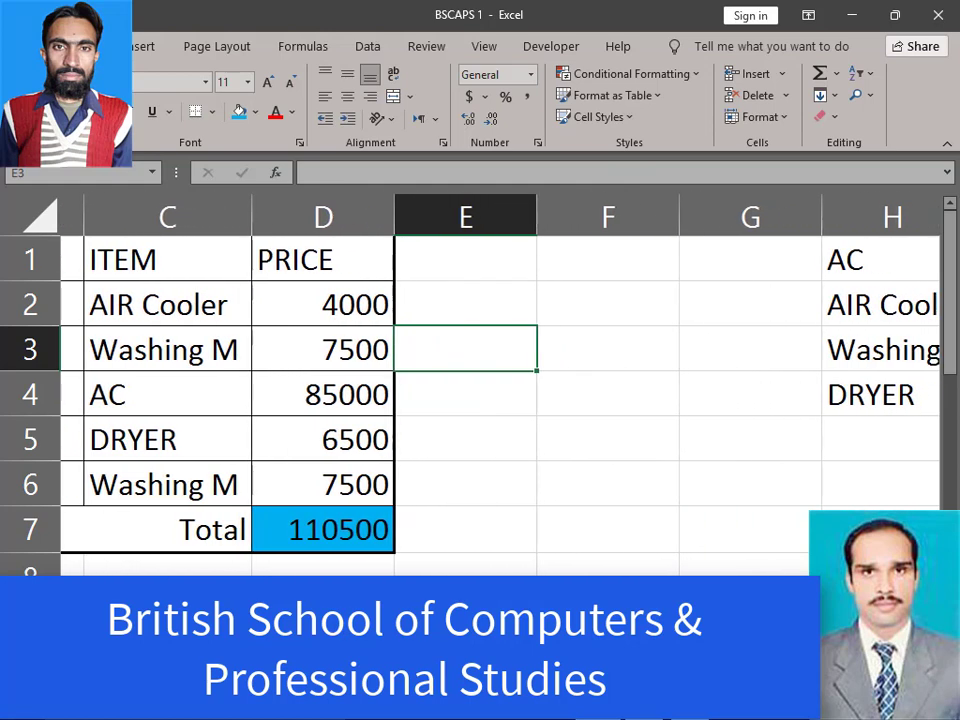
pyautogui.hscroll(2, 745, 350)
pyautogui.hscroll(-2, 745, 350)
pyautogui.hscroll(2, 745, 350)
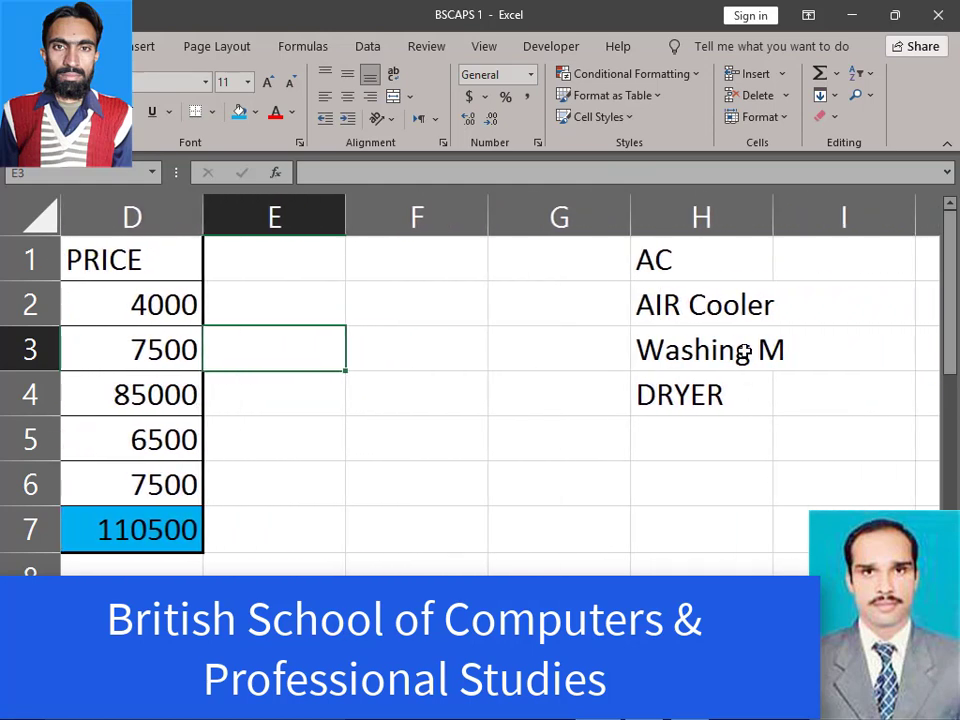
pyautogui.moveTo(705, 251); pyautogui.dragTo(701, 394)
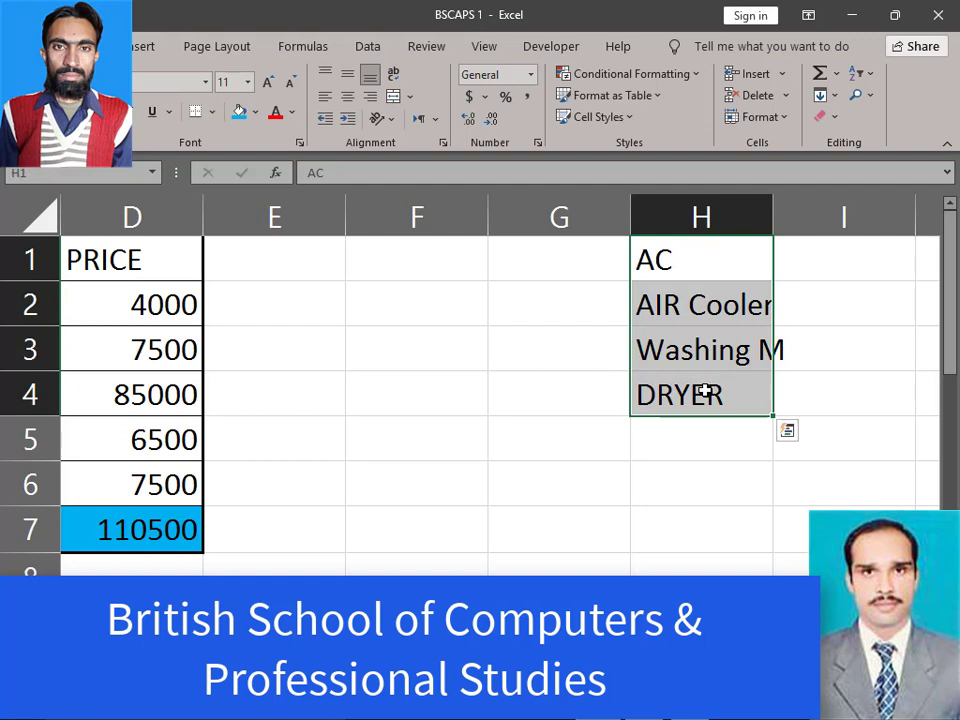
pyautogui.click(291, 112)
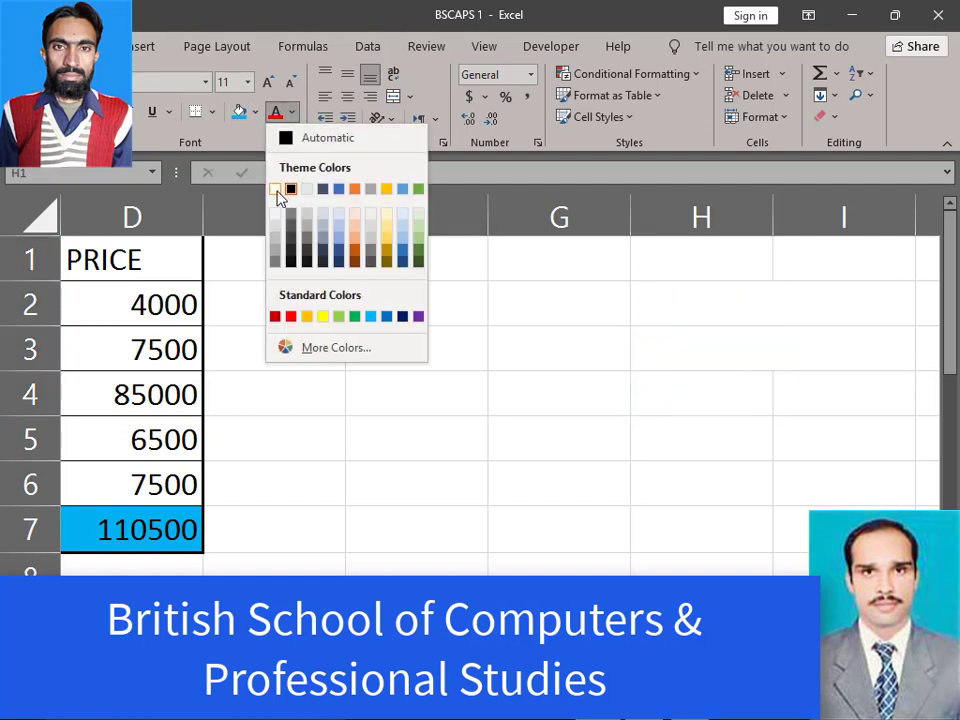
pyautogui.click(281, 195)
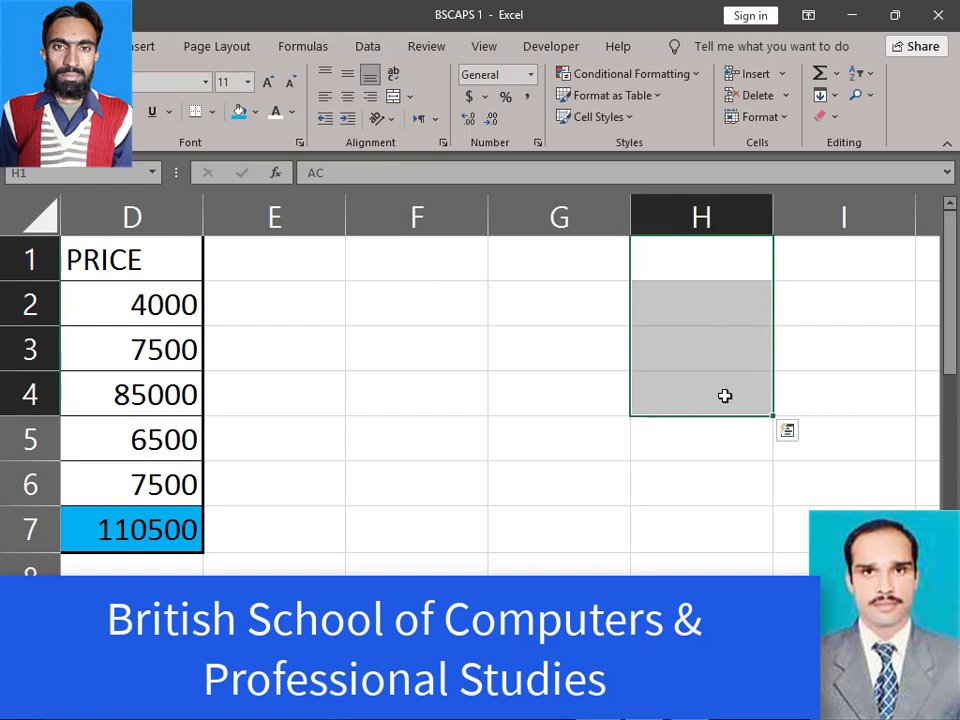
# Enter a new source list in empty cells E26:E29: Doctor, Male, Female and Nursing.
pyautogui.scroll(-4, 396, 451)
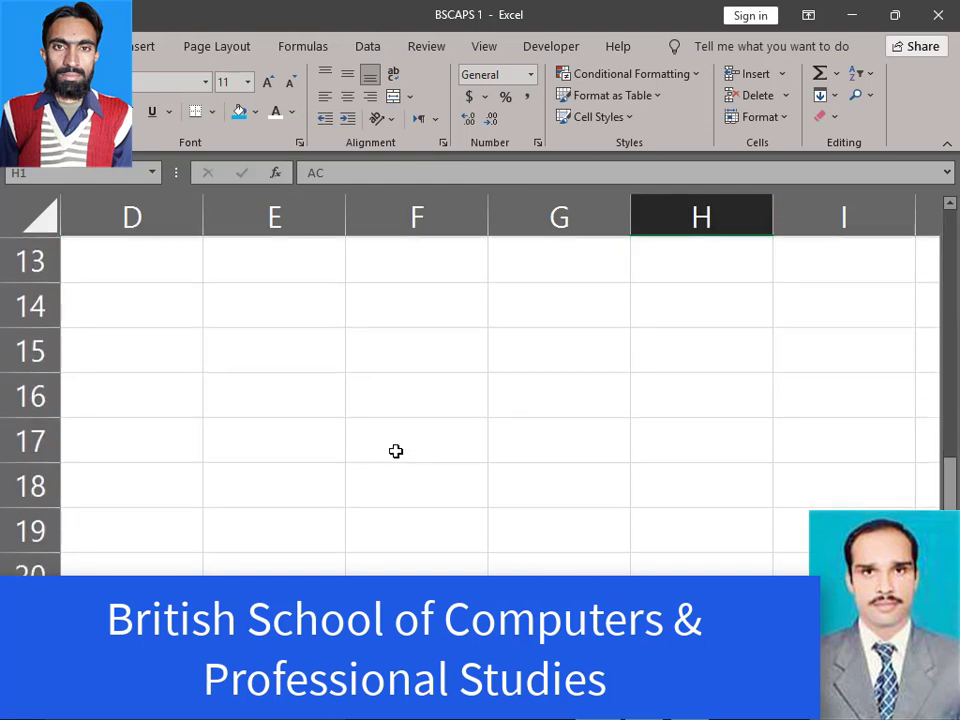
pyautogui.scroll(-4, 396, 451)
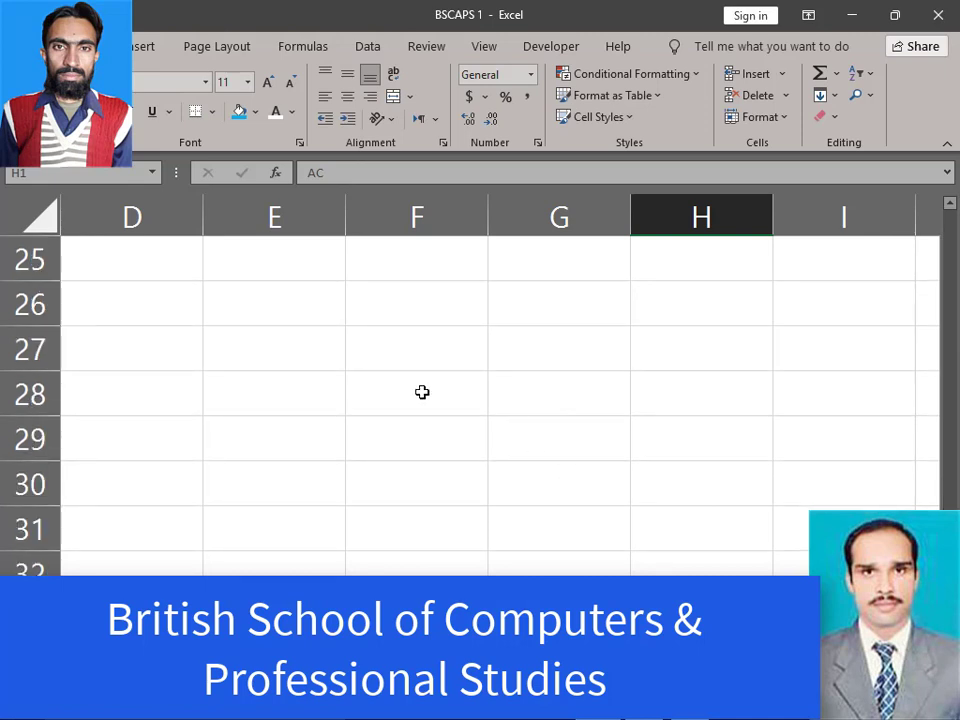
pyautogui.click(271, 325)
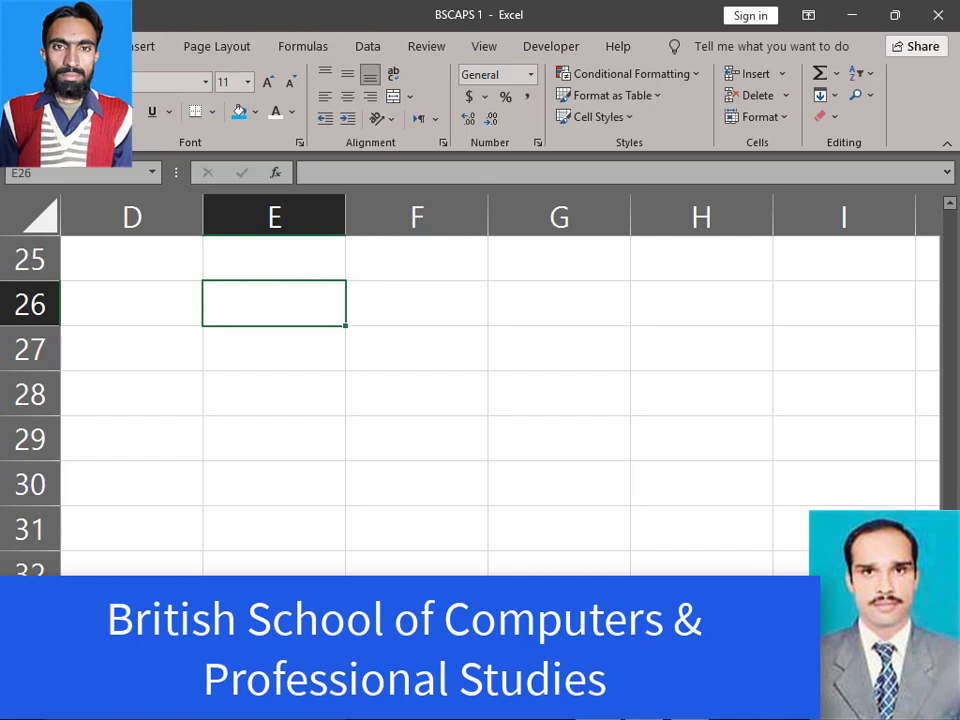
pyautogui.hscroll(-3, 450, 380)
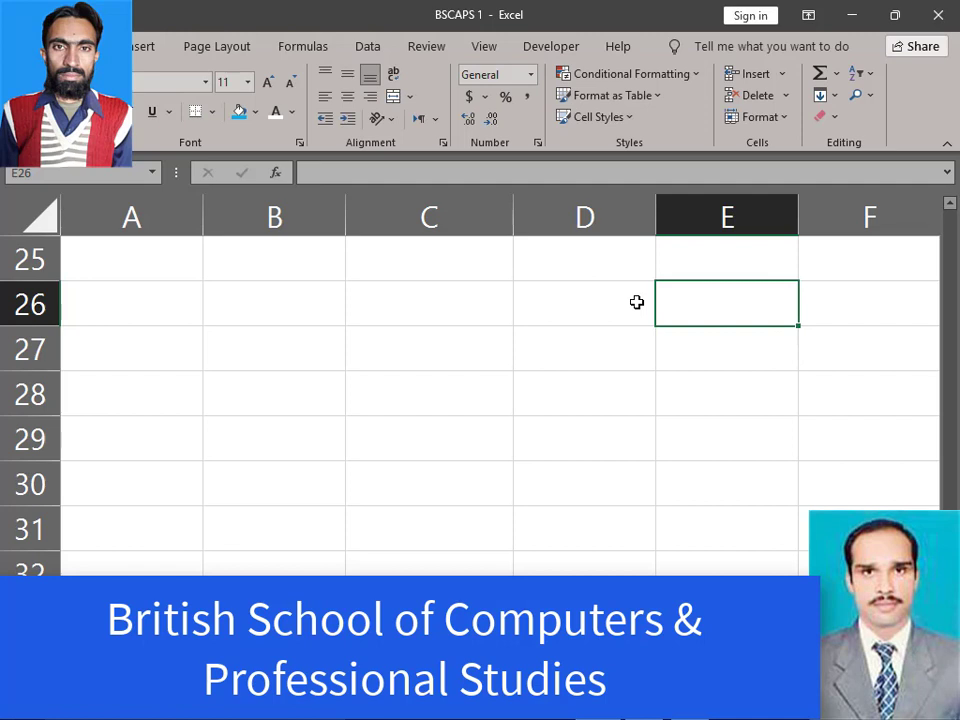
pyautogui.write('Doc')
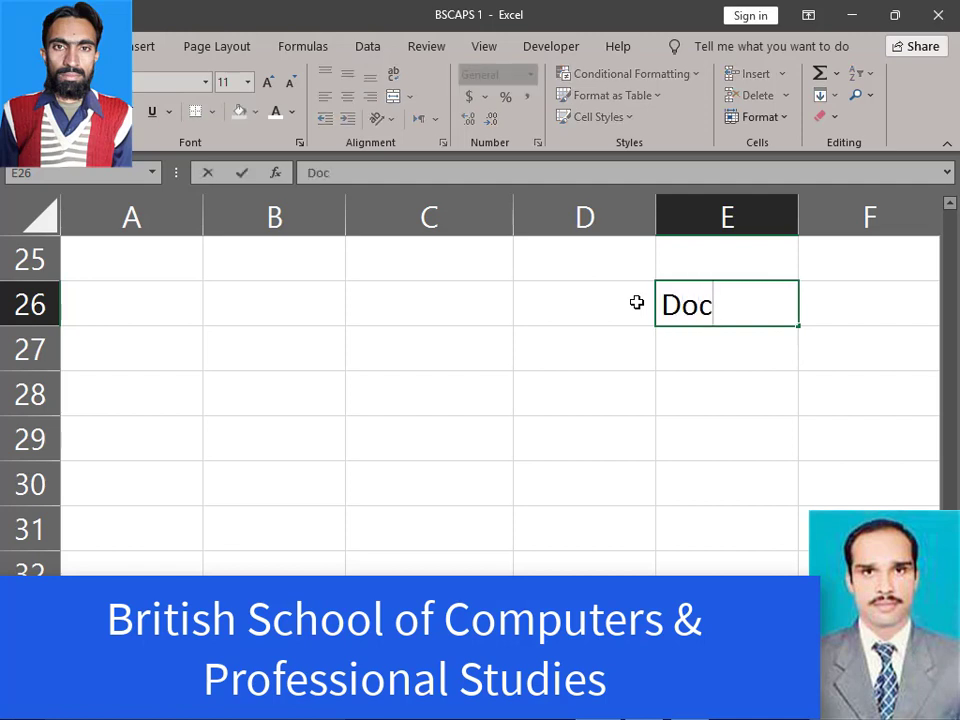
pyautogui.write('tor')
pyautogui.press('Return')
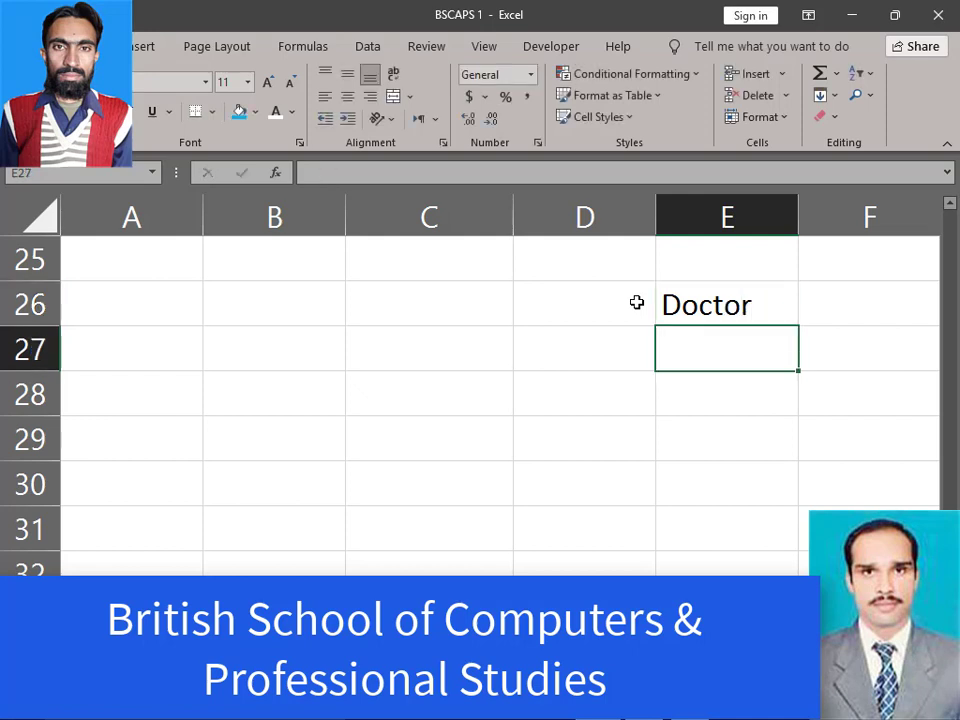
pyautogui.write('MAle')
pyautogui.press('Return')
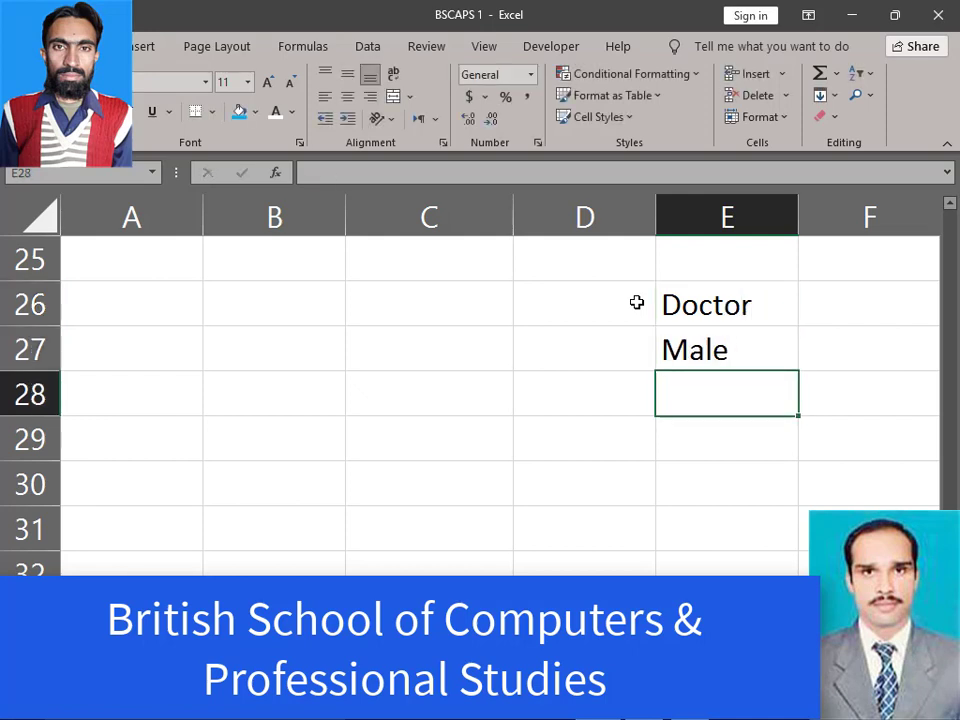
pyautogui.write('Female')
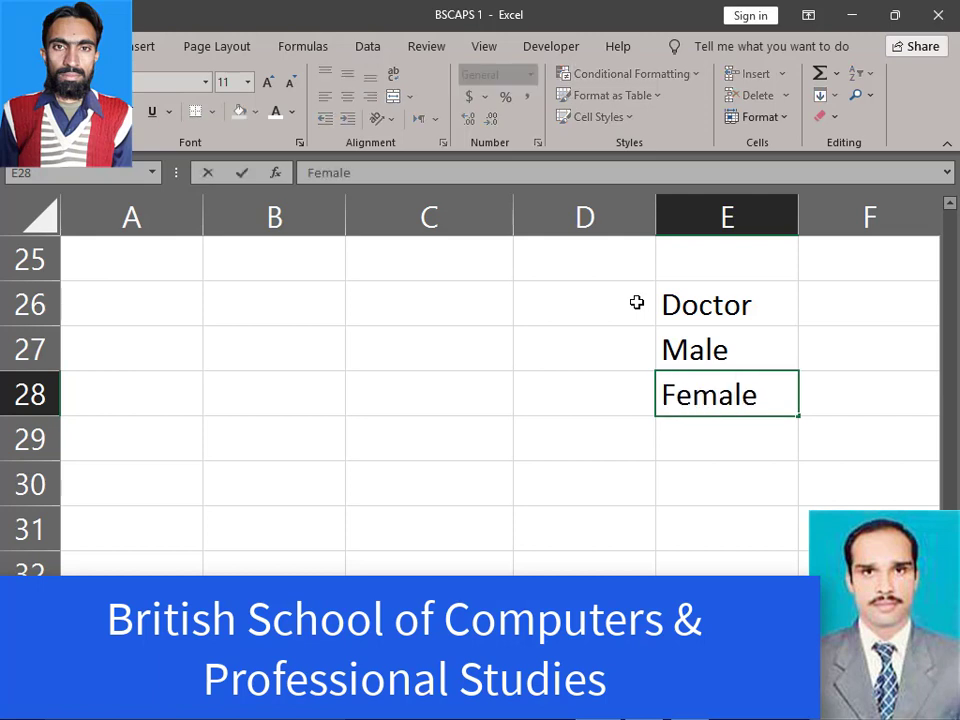
pyautogui.press('Return')
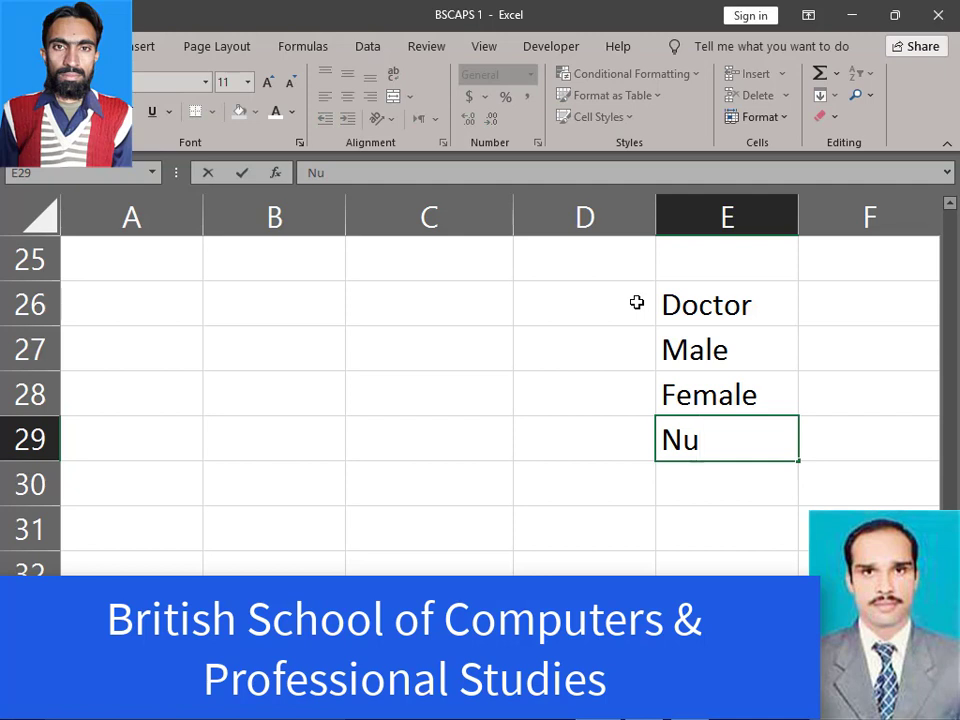
pyautogui.write('rsing')
pyautogui.press('Return')
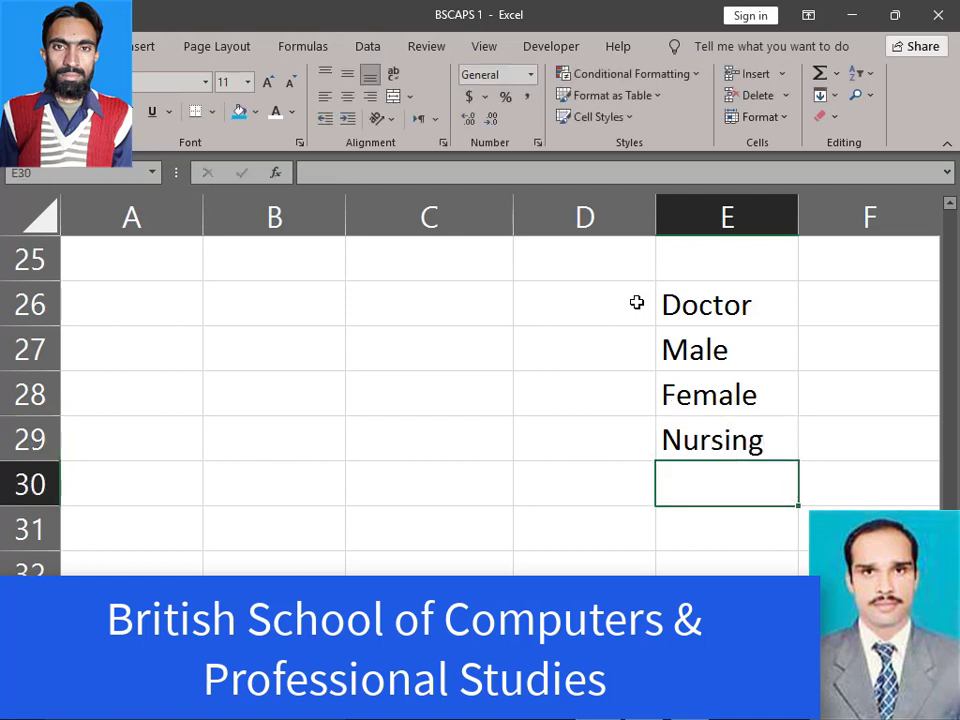
pyautogui.write('Ma')
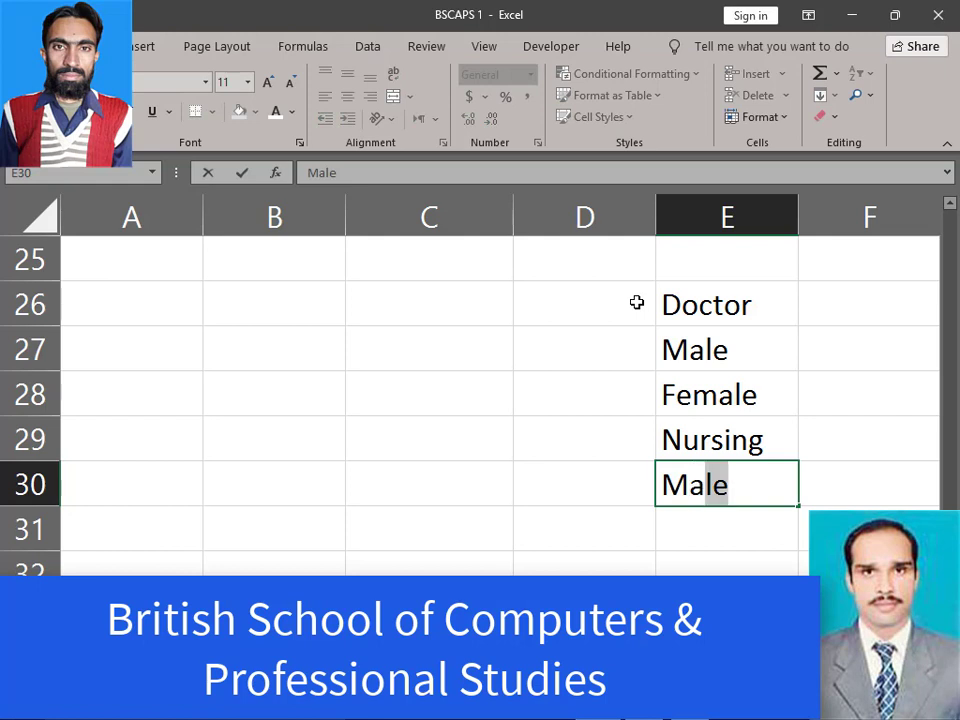
pyautogui.press('Return')
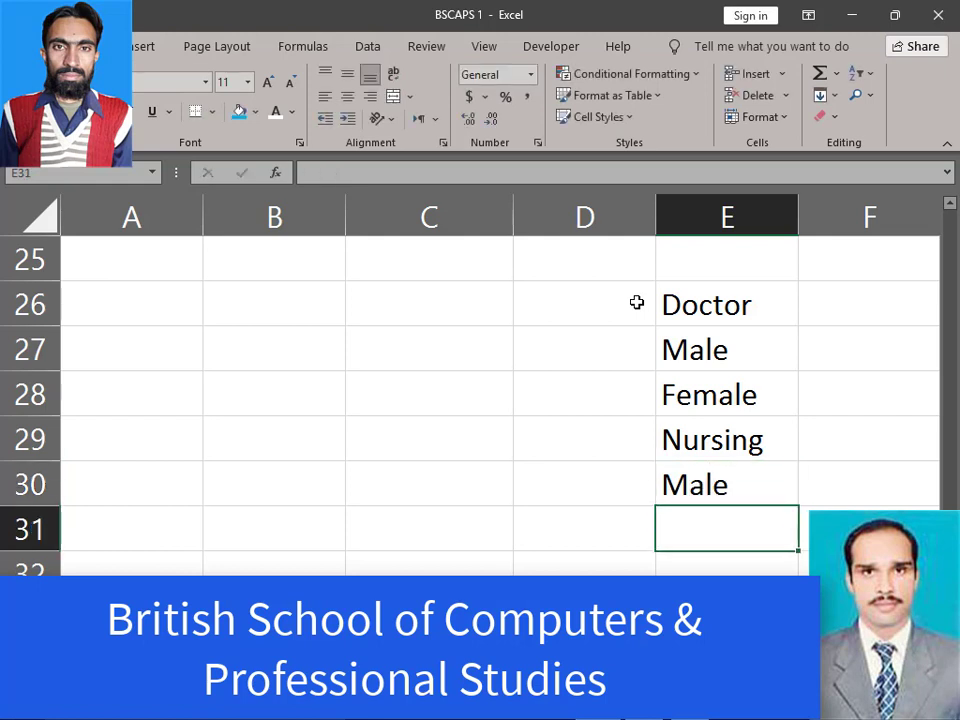
pyautogui.press('Up')
pyautogui.press('BackSpace')
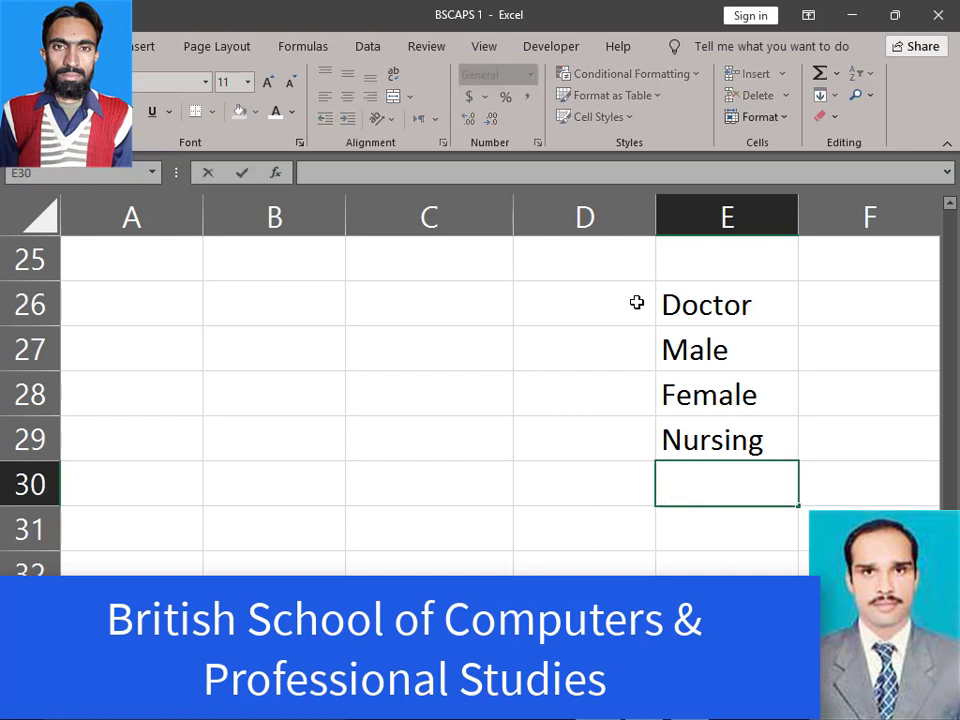
pyautogui.write('Shema')
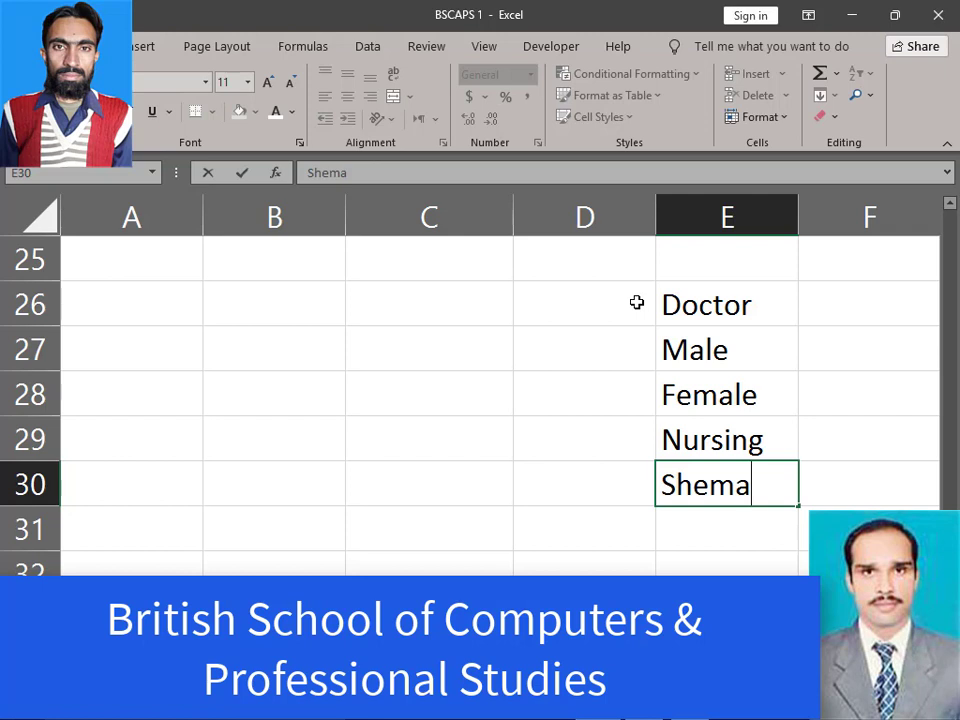
pyautogui.write('le')
pyautogui.press('Return')
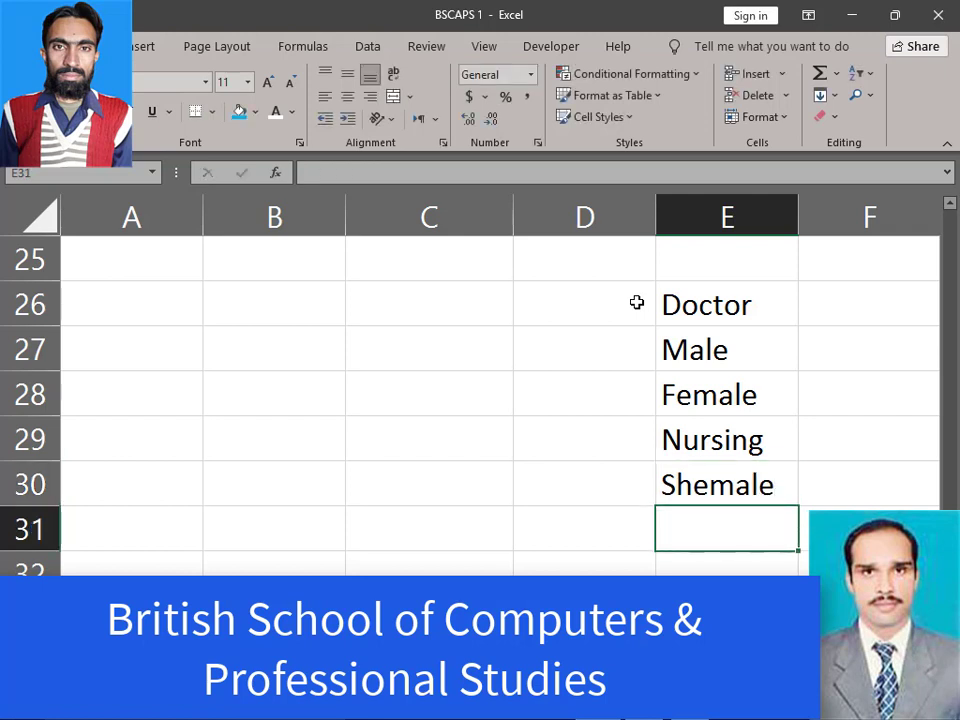
pyautogui.press('Up')
pyautogui.press('Delete')
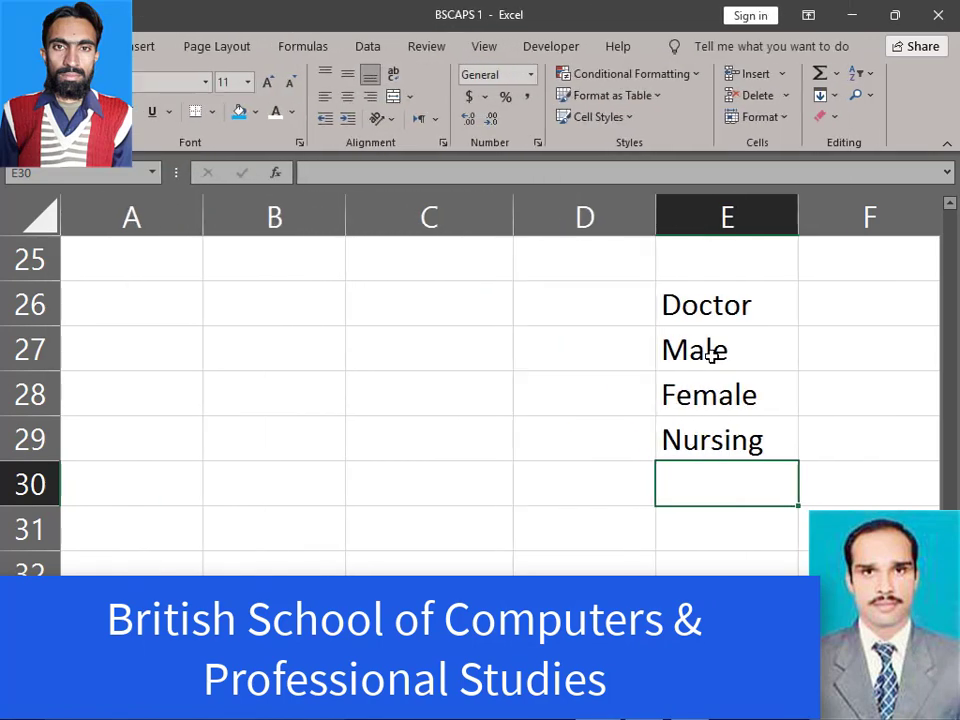
# Extend the source list with Pakory in E30 and Samosay in E31.
pyautogui.write('Pako')
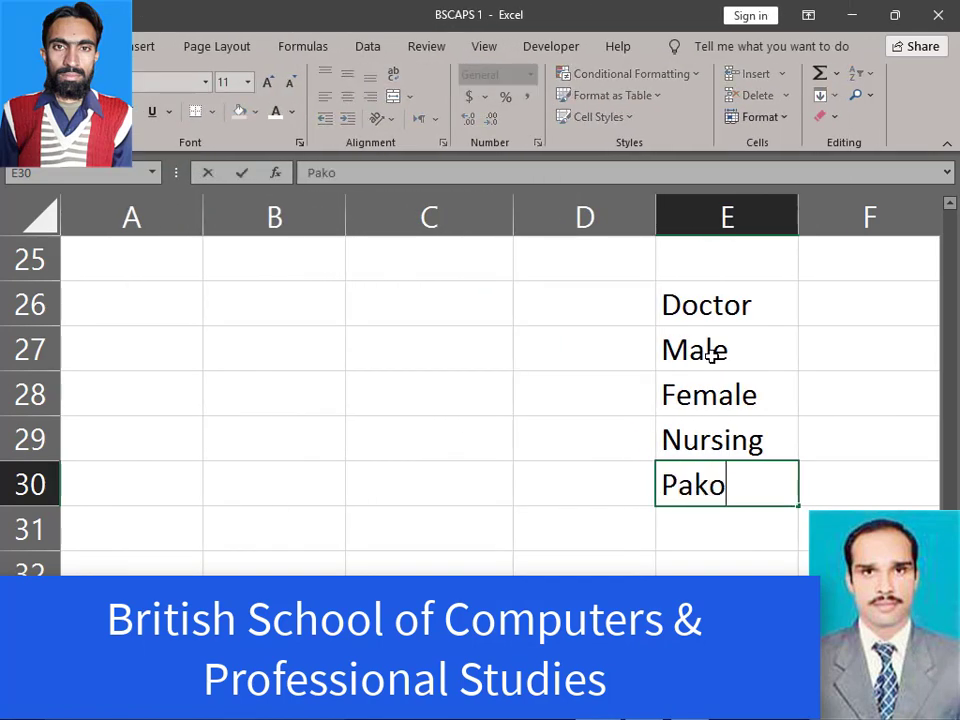
pyautogui.write('ry')
pyautogui.press('Return')
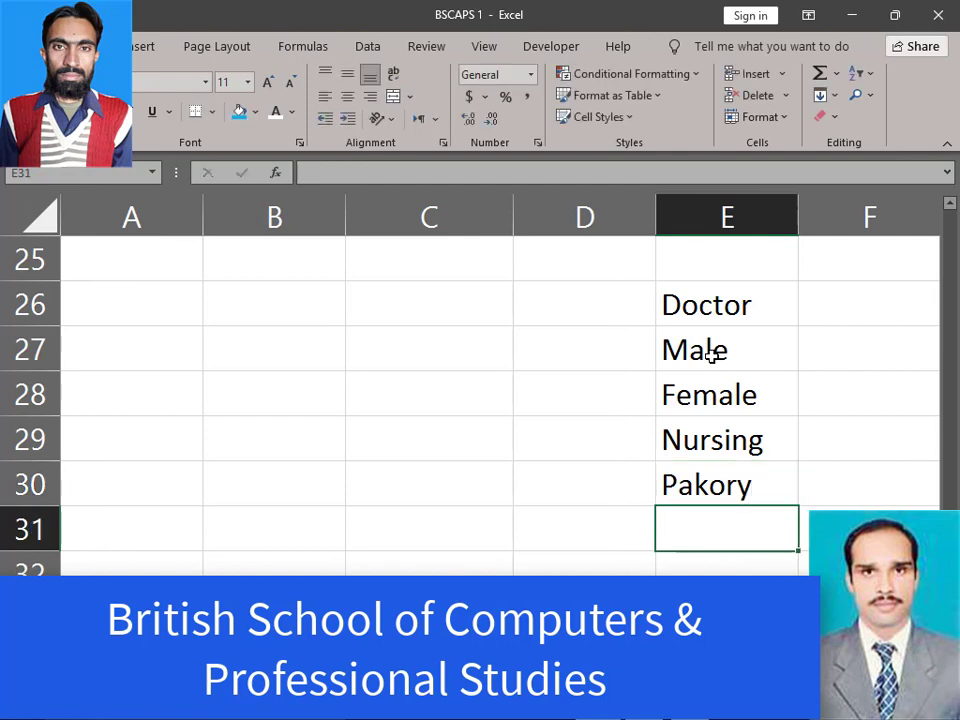
pyautogui.write('Samosay')
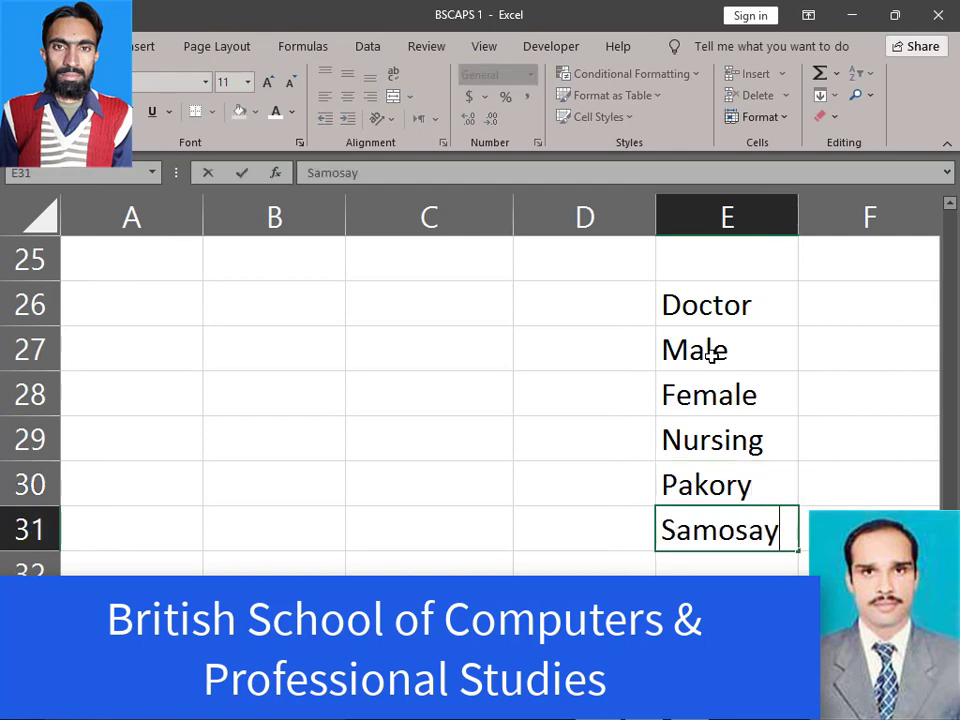
pyautogui.press('Return')
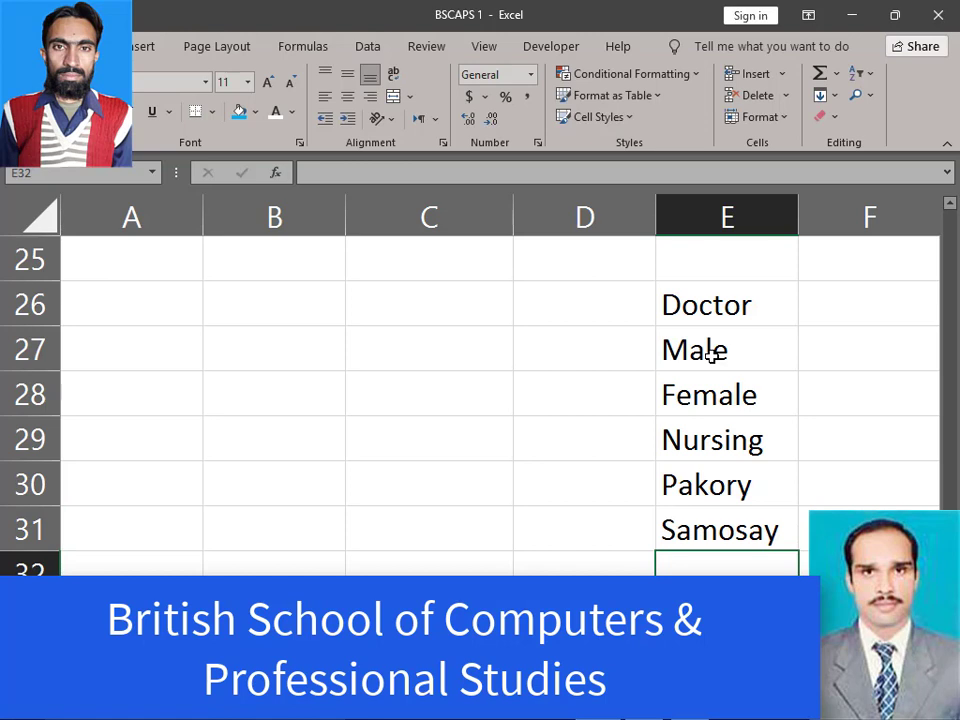
# Start a data validation rule for C26:C32 that allows values from a List.
pyautogui.moveTo(714, 306); pyautogui.dragTo(714, 548)
pyautogui.click(250, 316)
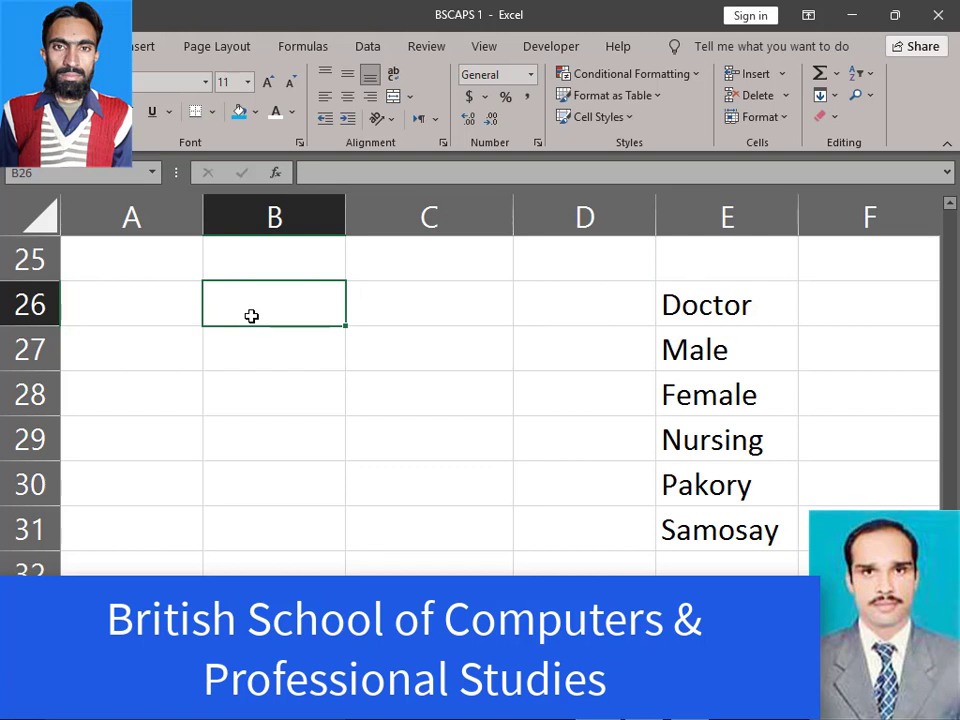
pyautogui.click(430, 292)
pyautogui.moveTo(430, 292); pyautogui.dragTo(444, 565)
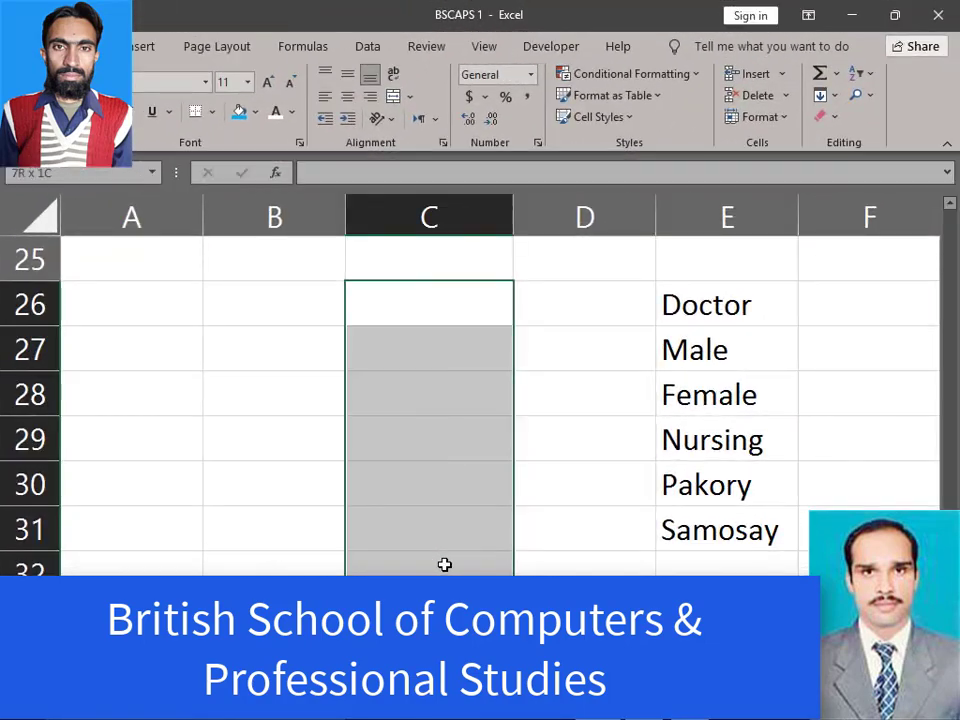
pyautogui.moveTo(444, 565); pyautogui.dragTo(444, 564)
pyautogui.click(368, 47)
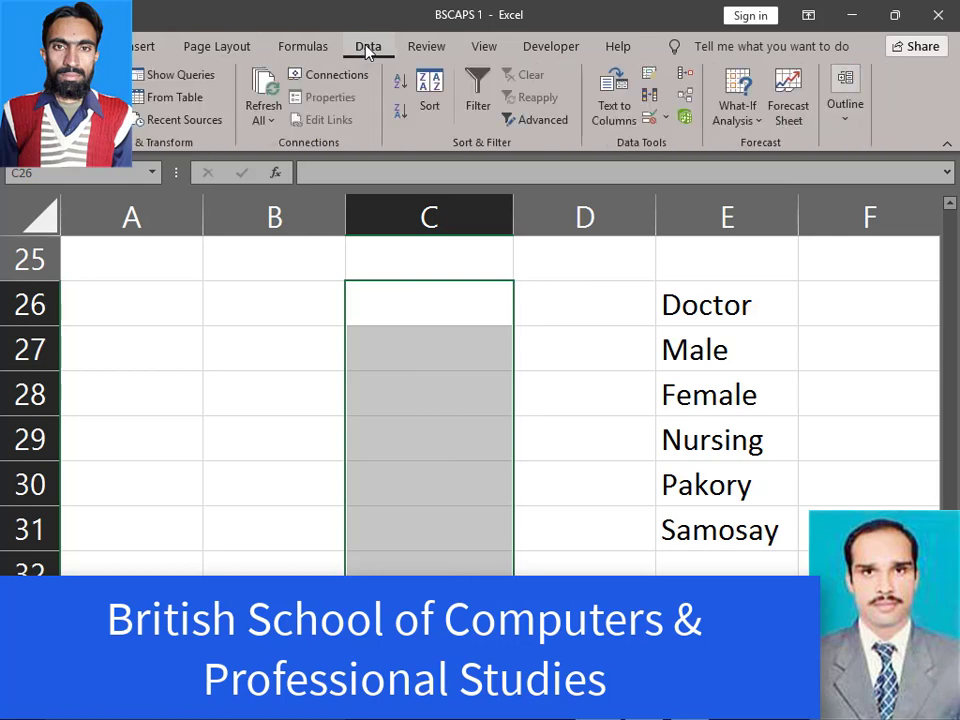
pyautogui.click(655, 124)
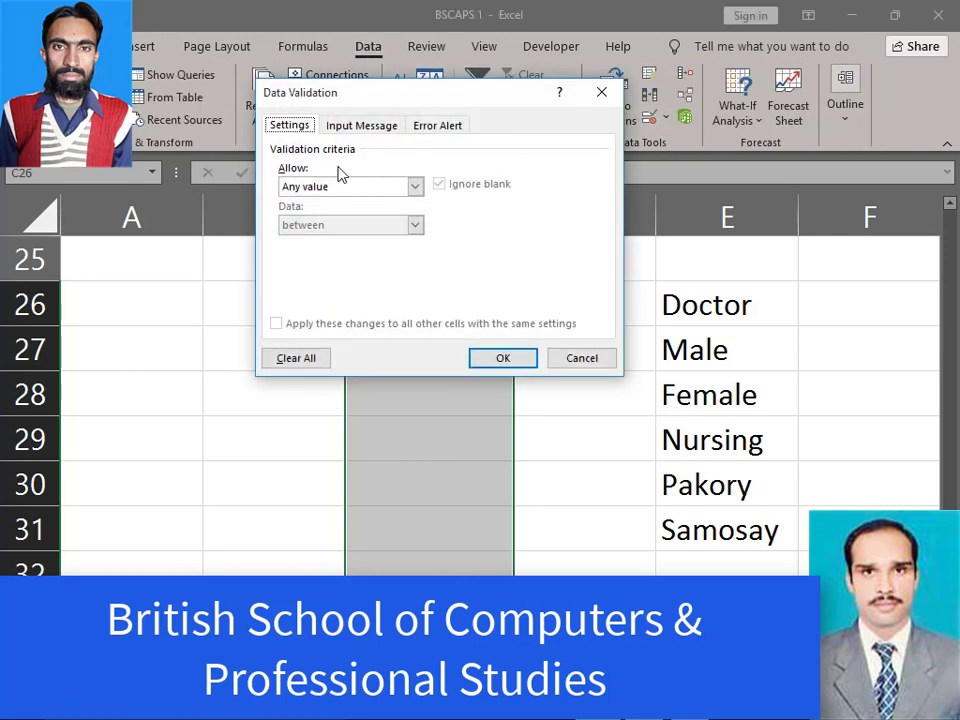
pyautogui.click(413, 186)
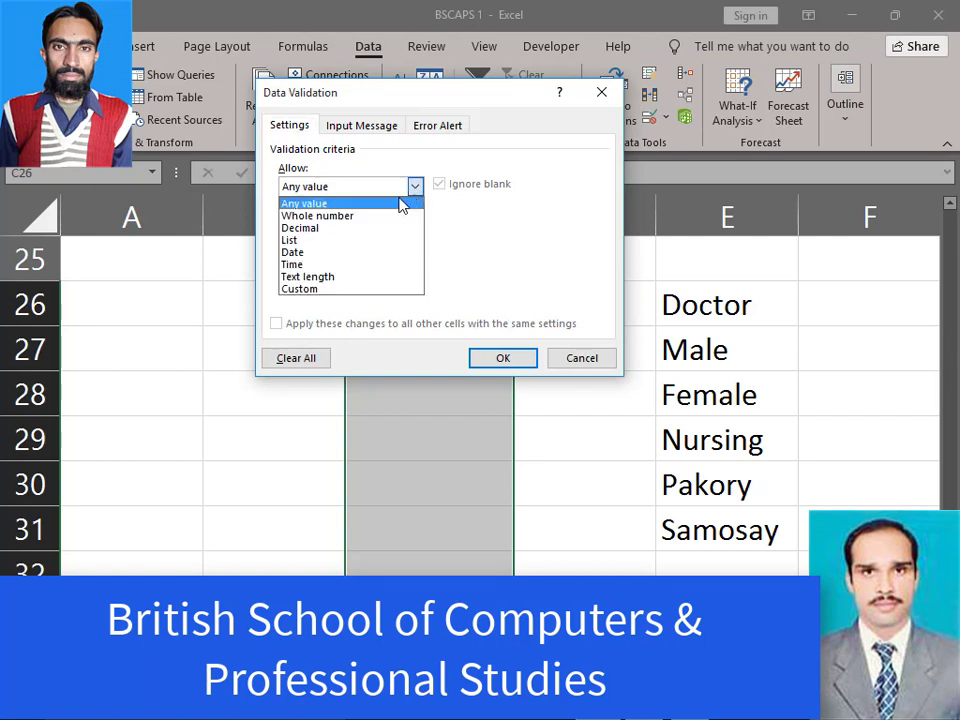
pyautogui.click(302, 244)
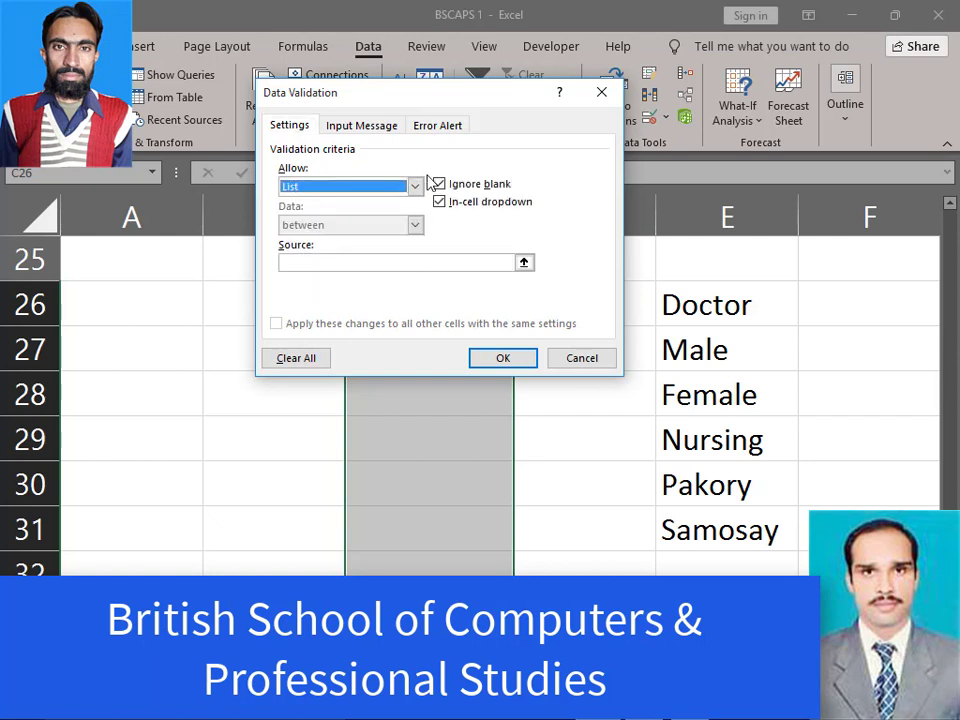
# Set the validation source to E26:E31 and apply the rule.
pyautogui.click(410, 261)
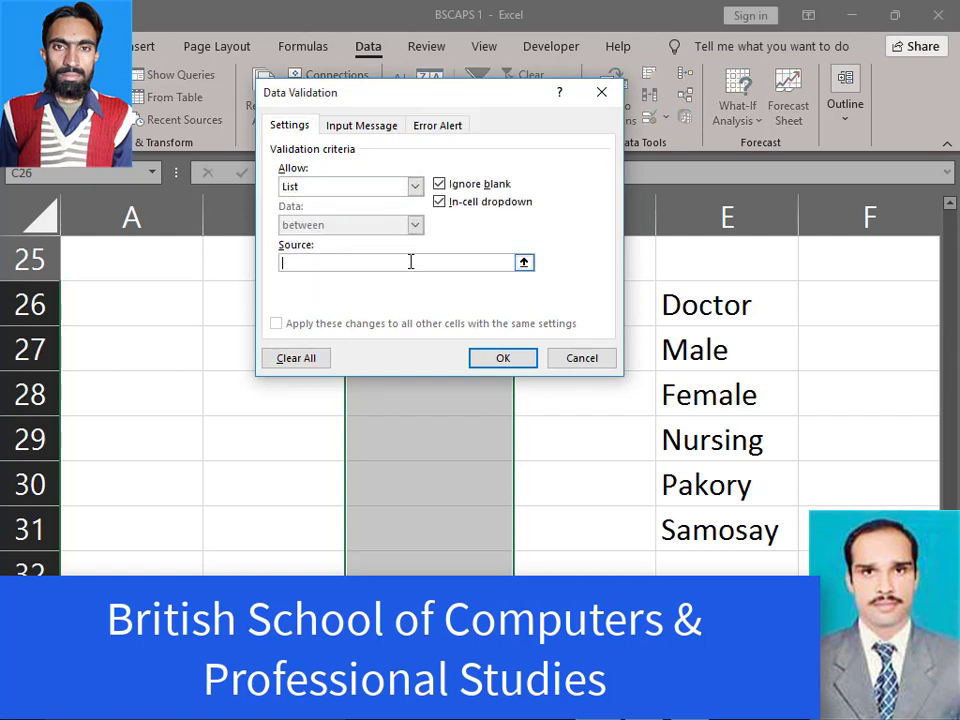
pyautogui.click(523, 262)
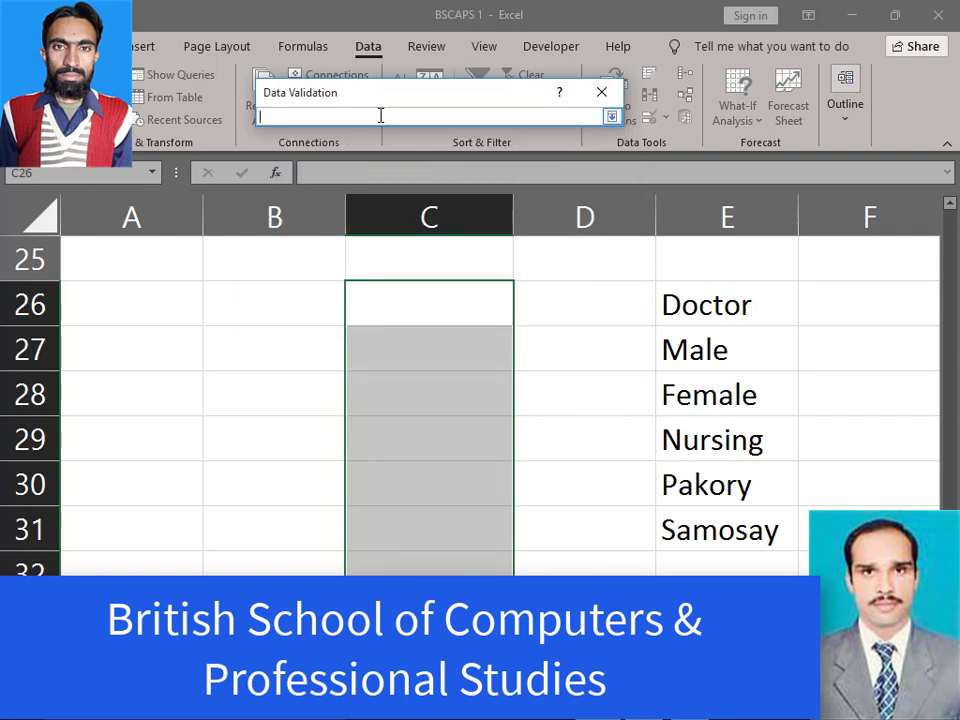
pyautogui.click(612, 118)
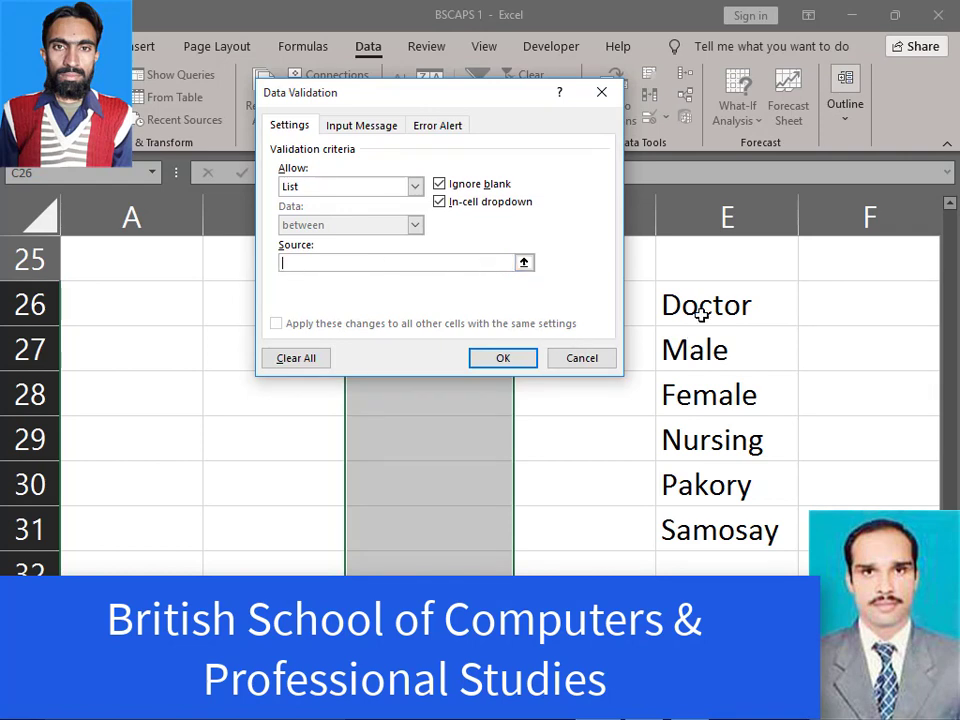
pyautogui.moveTo(703, 313); pyautogui.dragTo(705, 514)
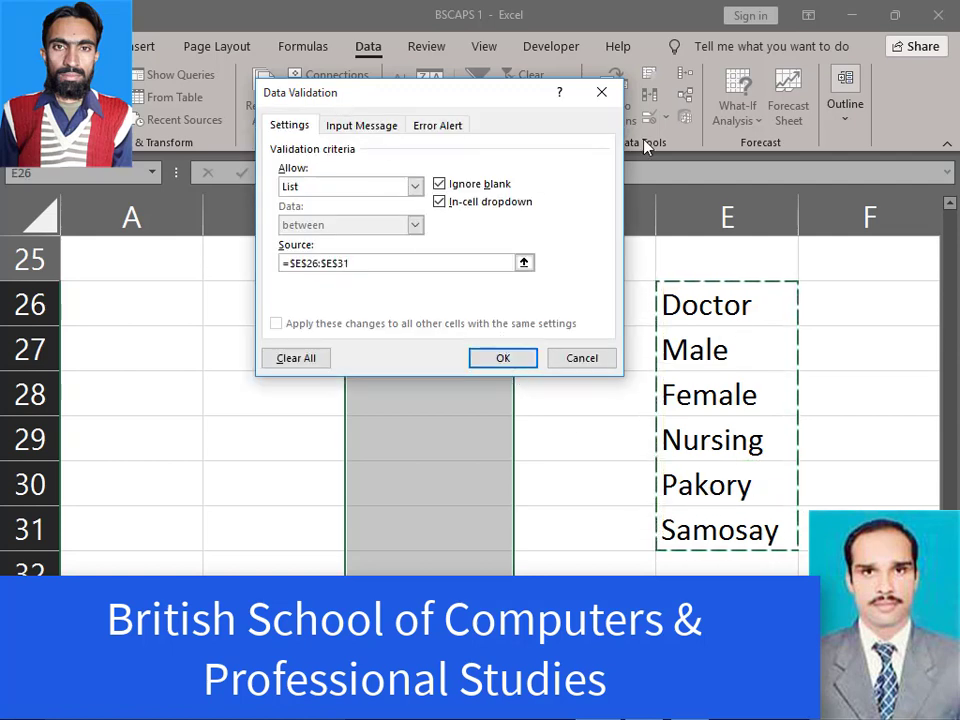
pyautogui.click(503, 360)
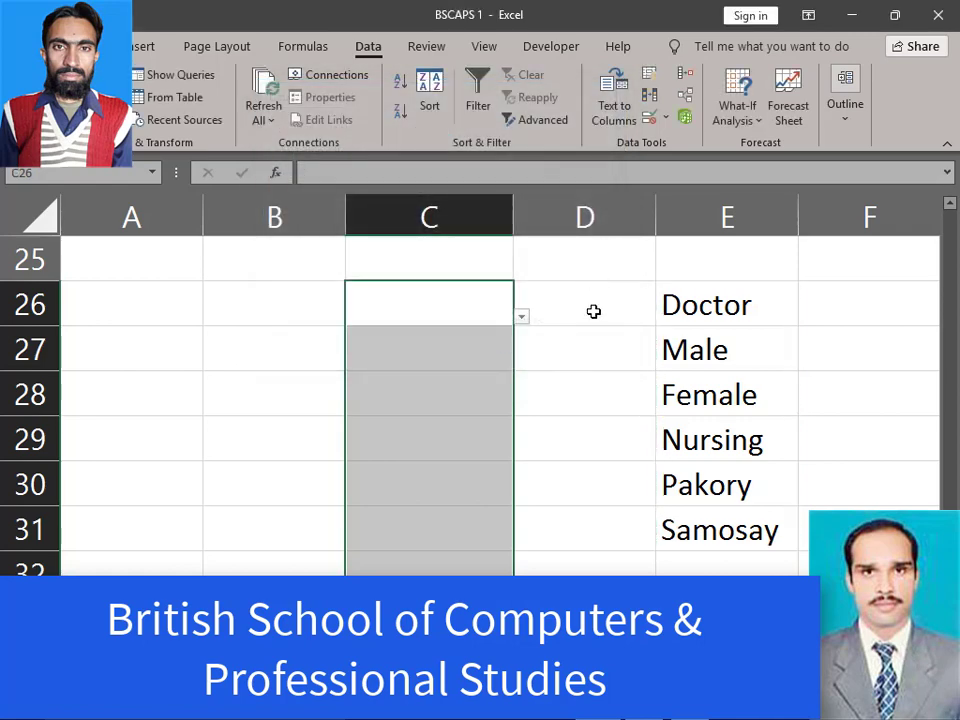
pyautogui.moveTo(594, 320); pyautogui.dragTo(594, 345)
# Choose Female in C26, Nursing in C27 and Pakory in C28 from the drop-down lists.
pyautogui.click(439, 306)
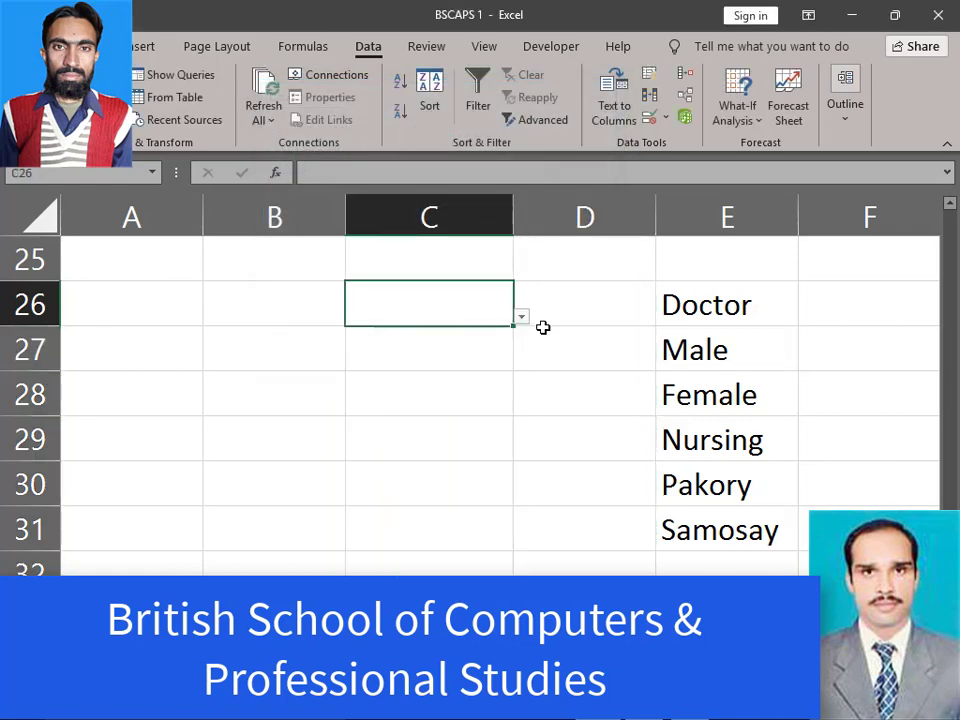
pyautogui.click(521, 317)
pyautogui.click(398, 402)
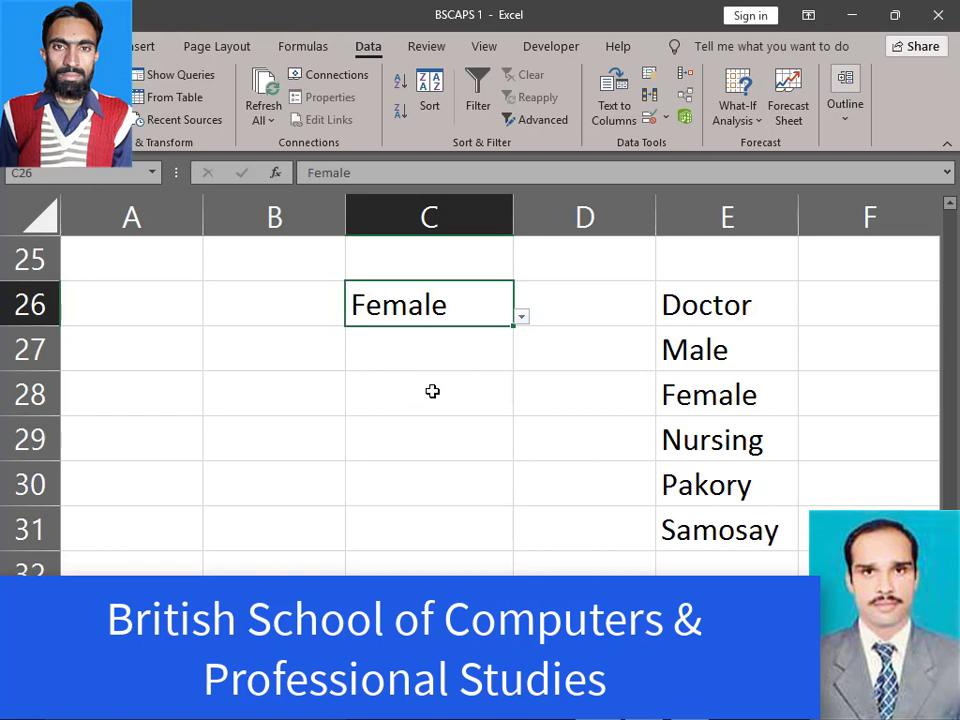
pyautogui.click(468, 351)
pyautogui.click(521, 362)
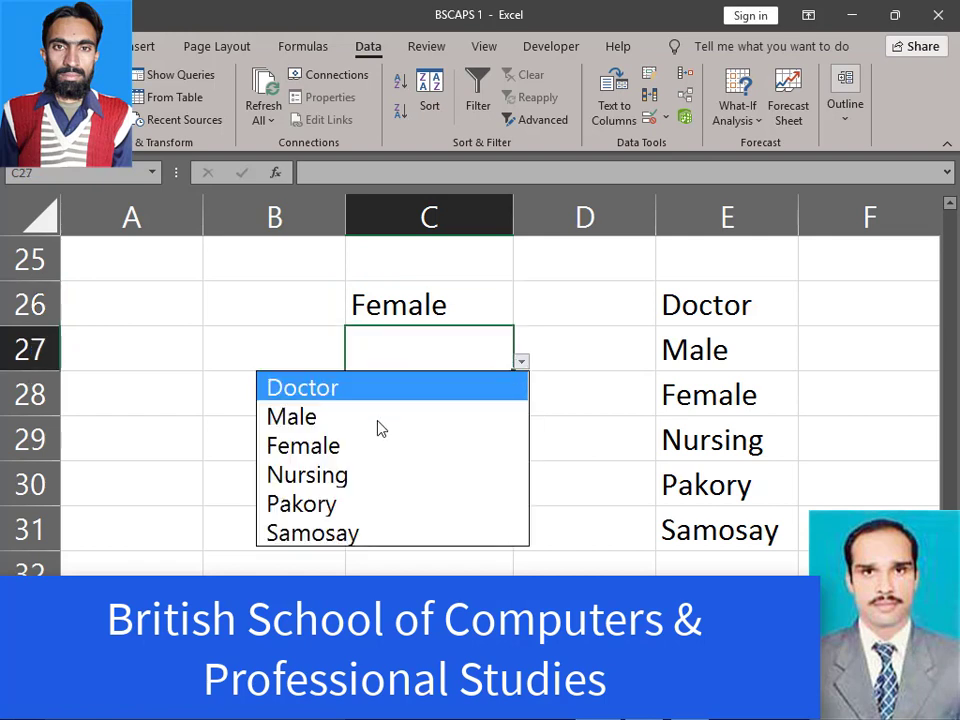
pyautogui.click(311, 471)
pyautogui.click(505, 394)
pyautogui.click(521, 406)
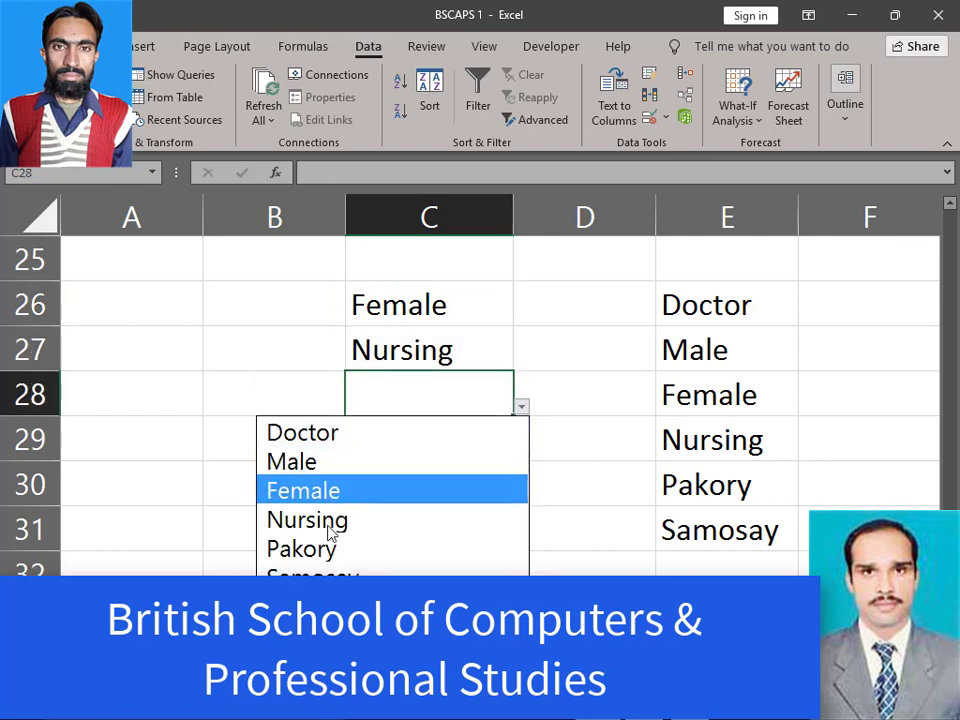
pyautogui.click(341, 566)
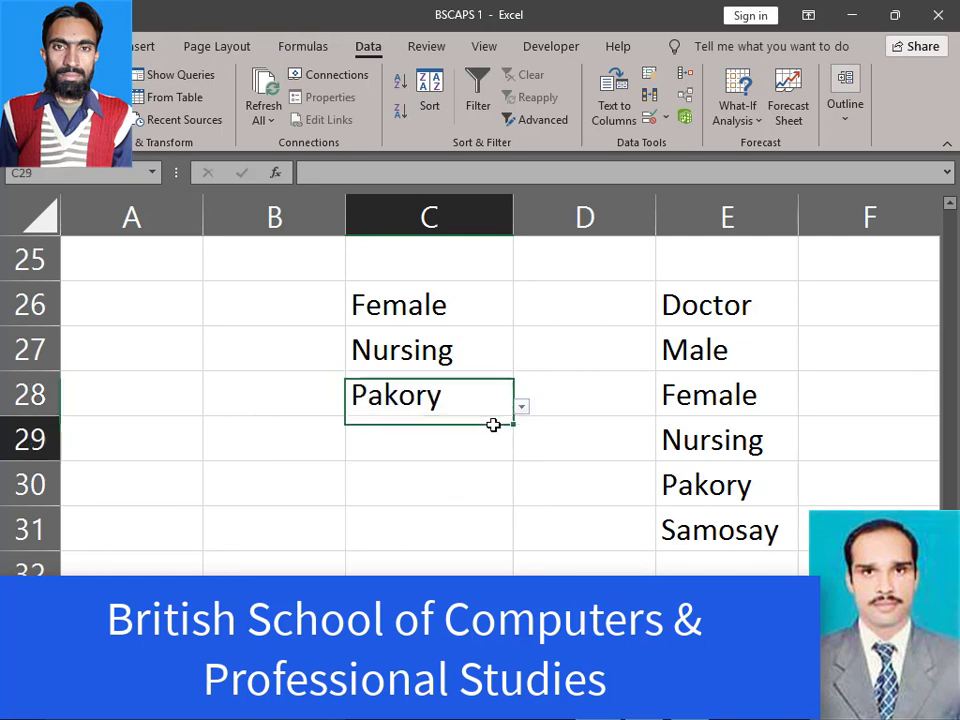
# Choose Pakory in C29 and Samosay in C30 from the drop-down lists.
pyautogui.click(503, 440)
pyautogui.click(521, 452)
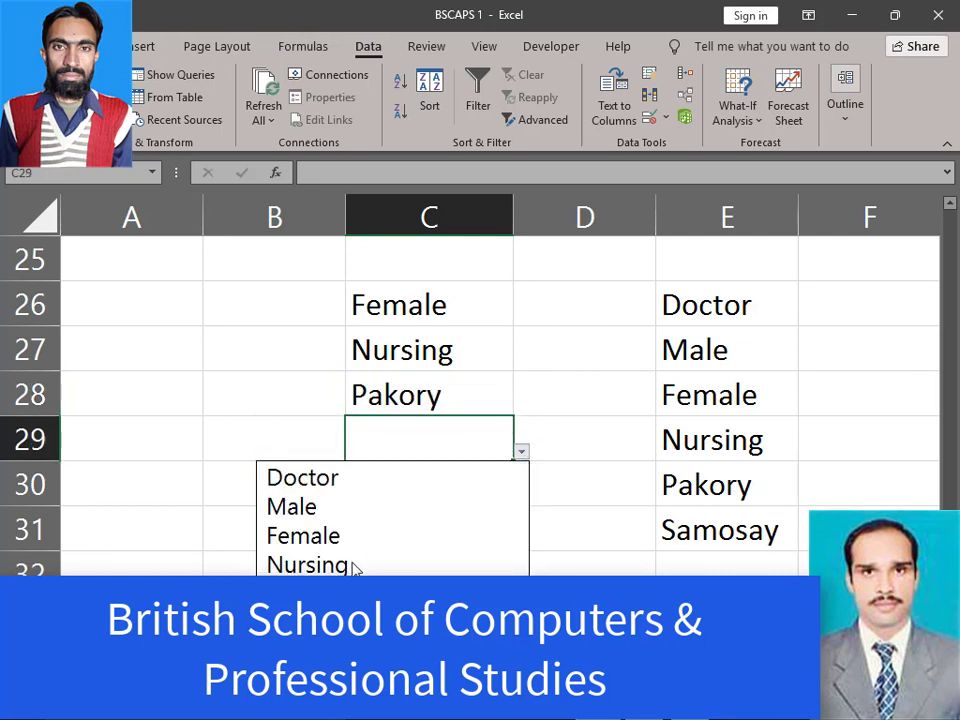
pyautogui.click(355, 592)
pyautogui.click(505, 482)
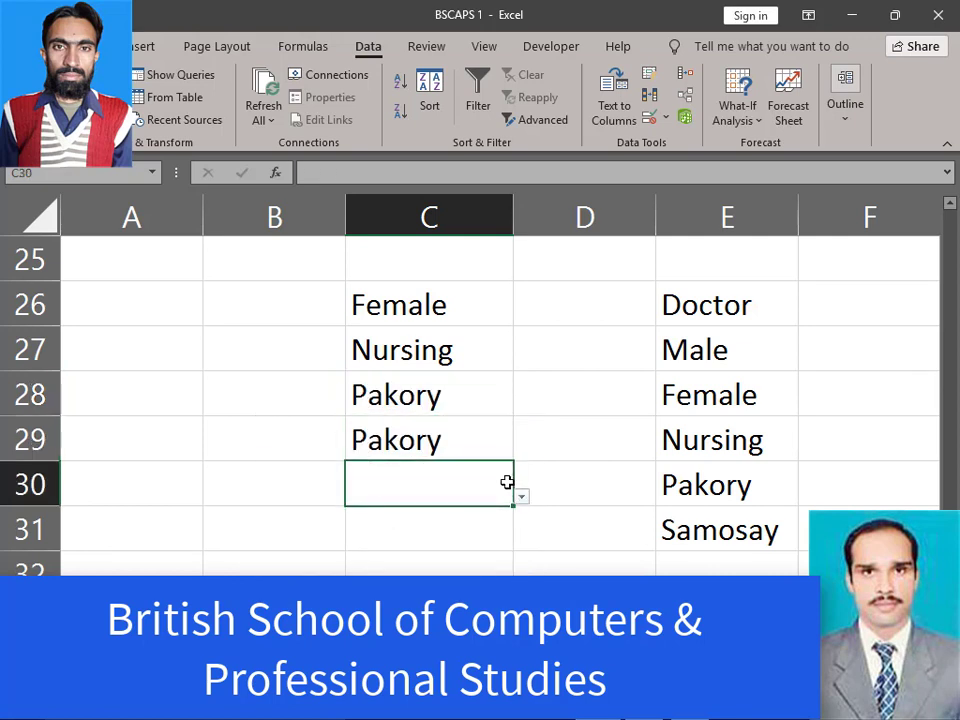
pyautogui.click(521, 496)
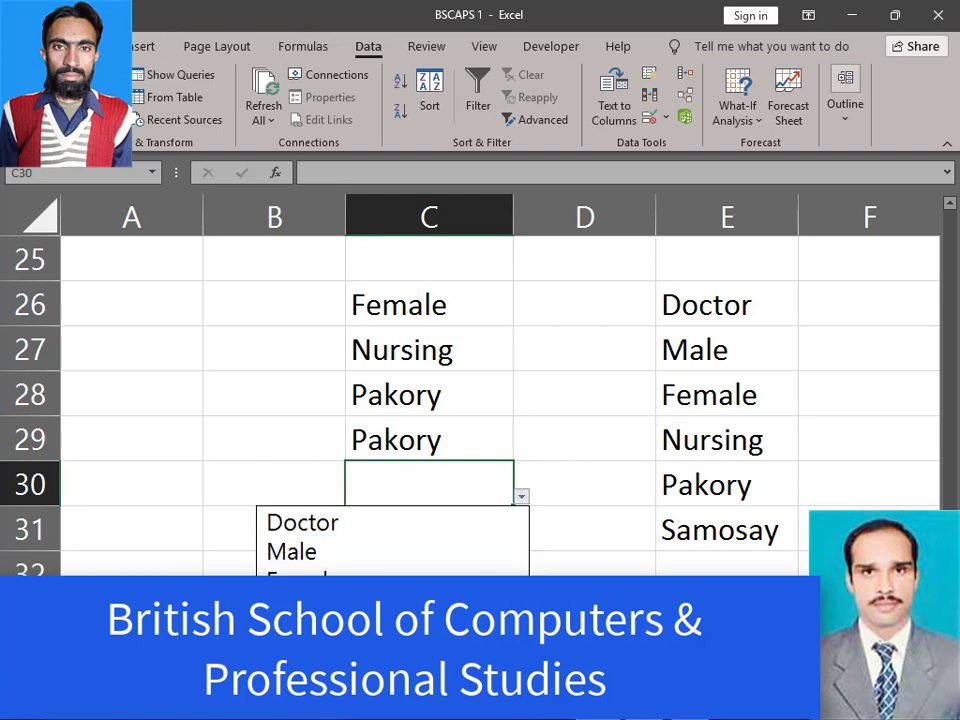
pyautogui.click(355, 667)
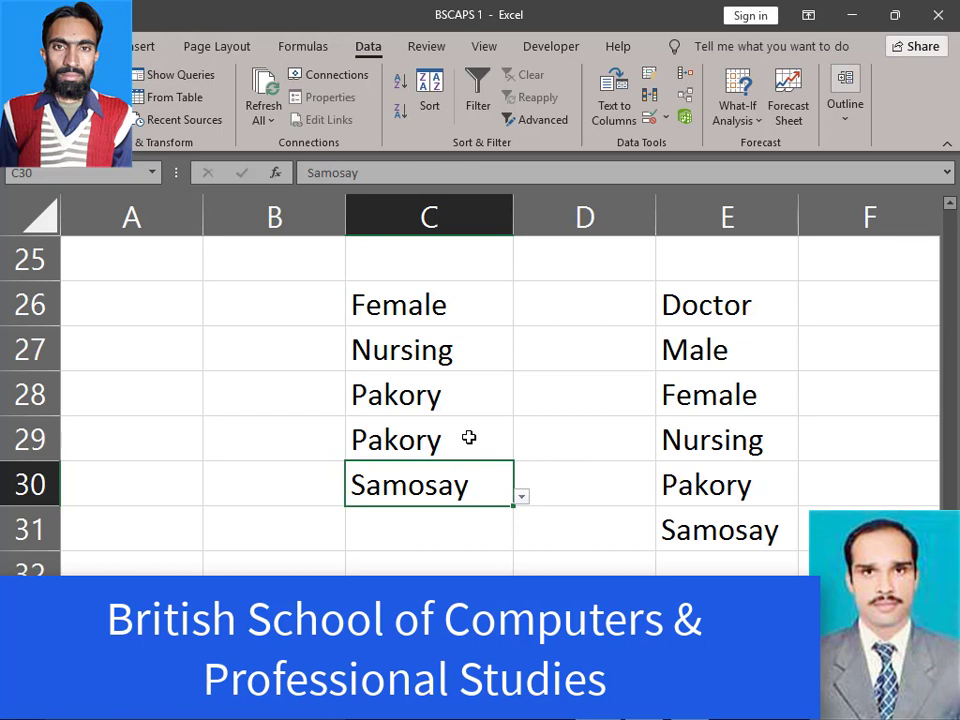
# Clear C26 and try to enter a person's name that is not in the source list.
pyautogui.click(433, 301)
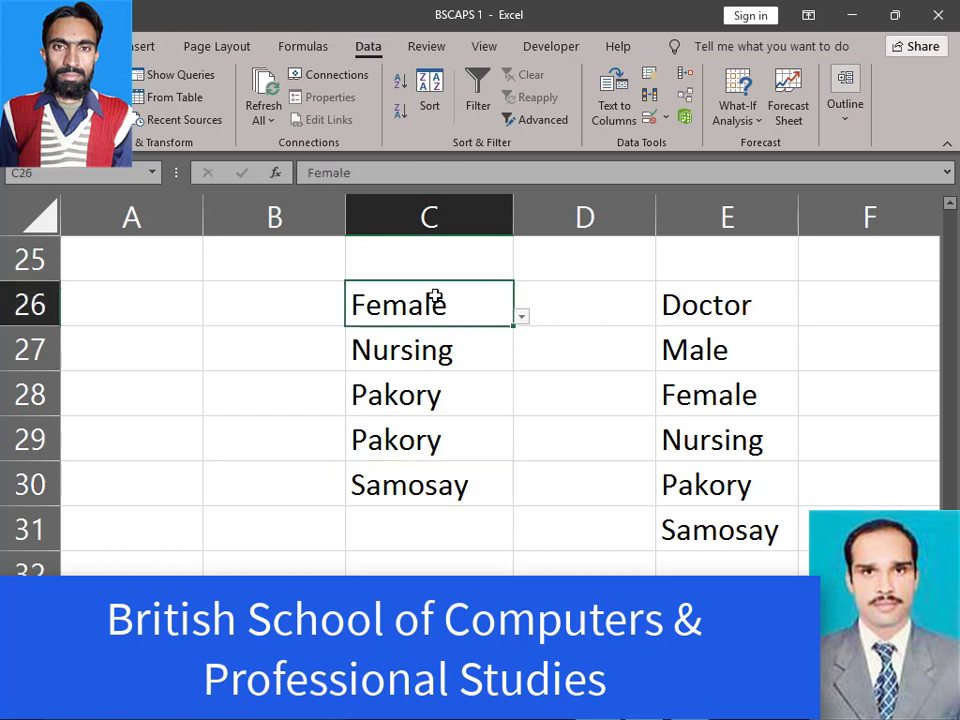
pyautogui.press('Delete')
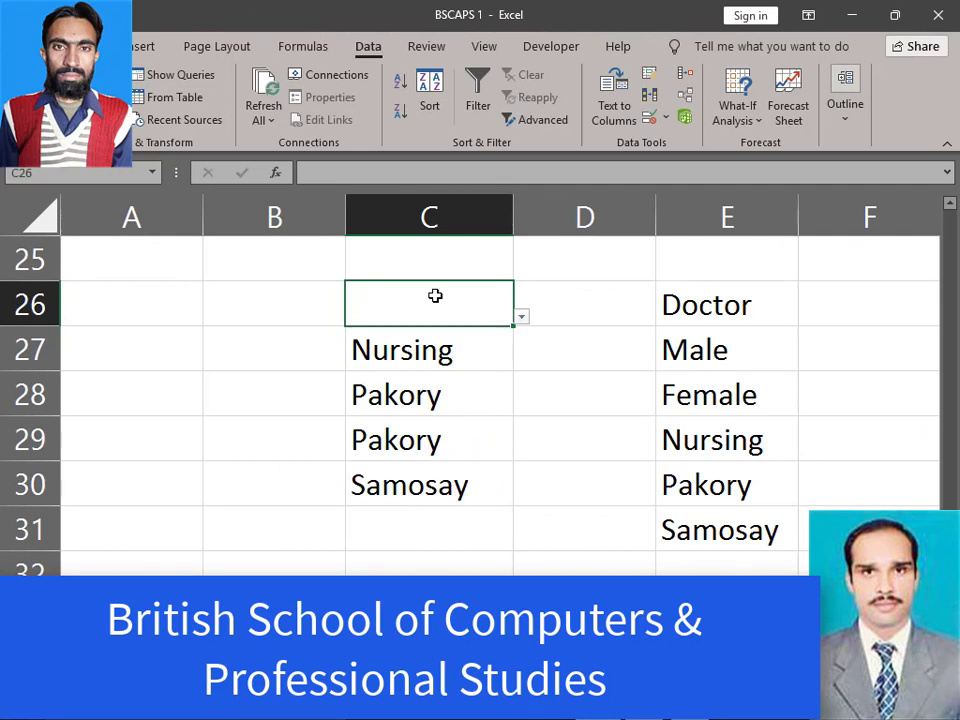
pyautogui.write('asi')
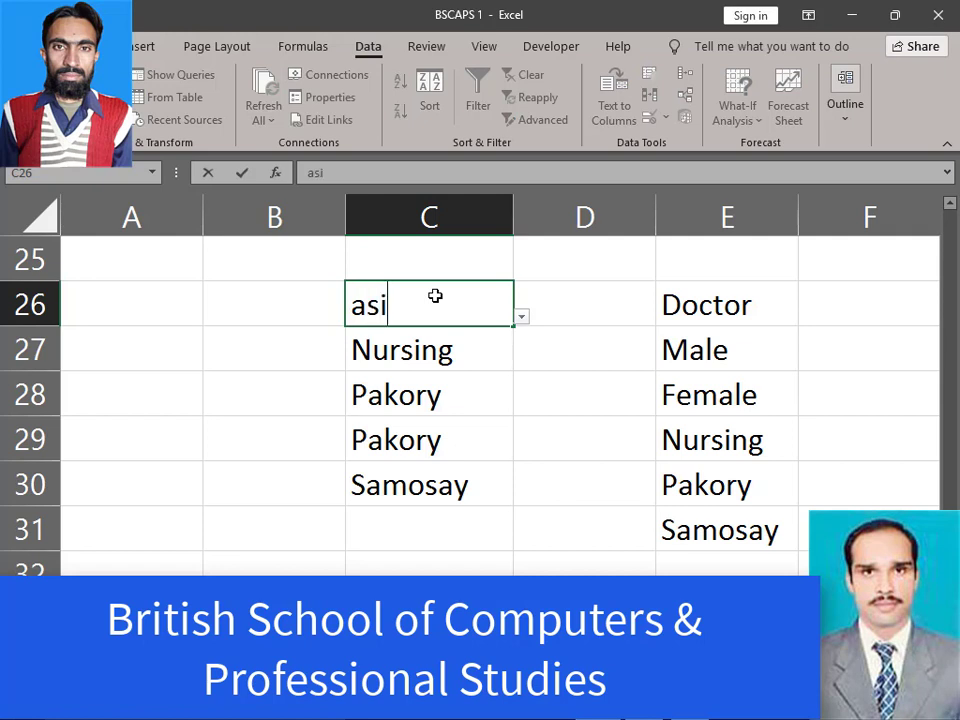
pyautogui.write('f')
pyautogui.press('Return')
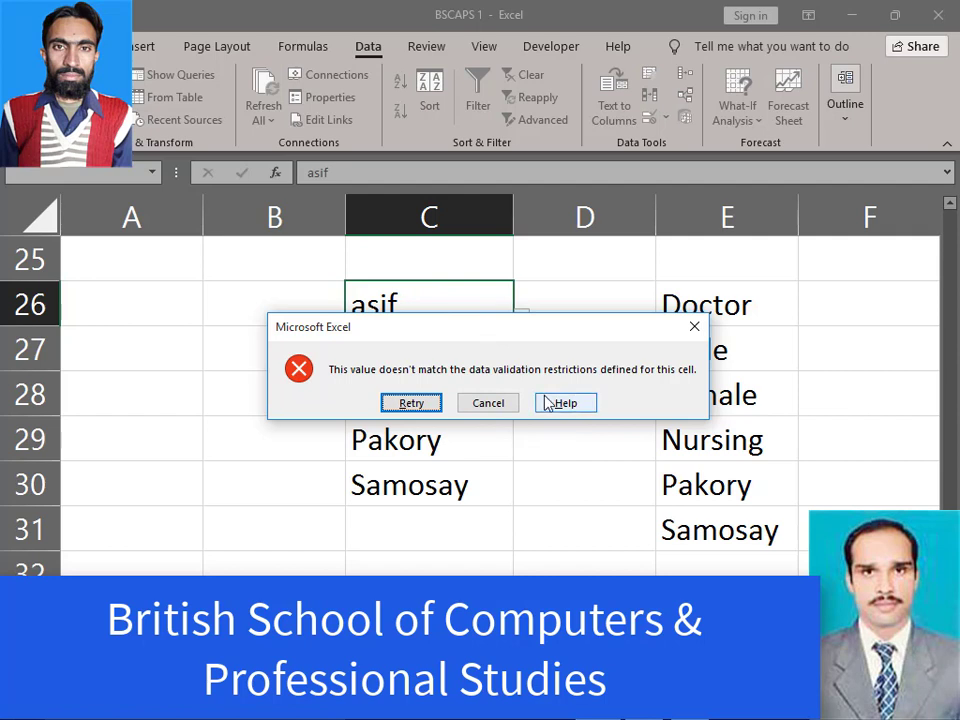
pyautogui.click(492, 405)
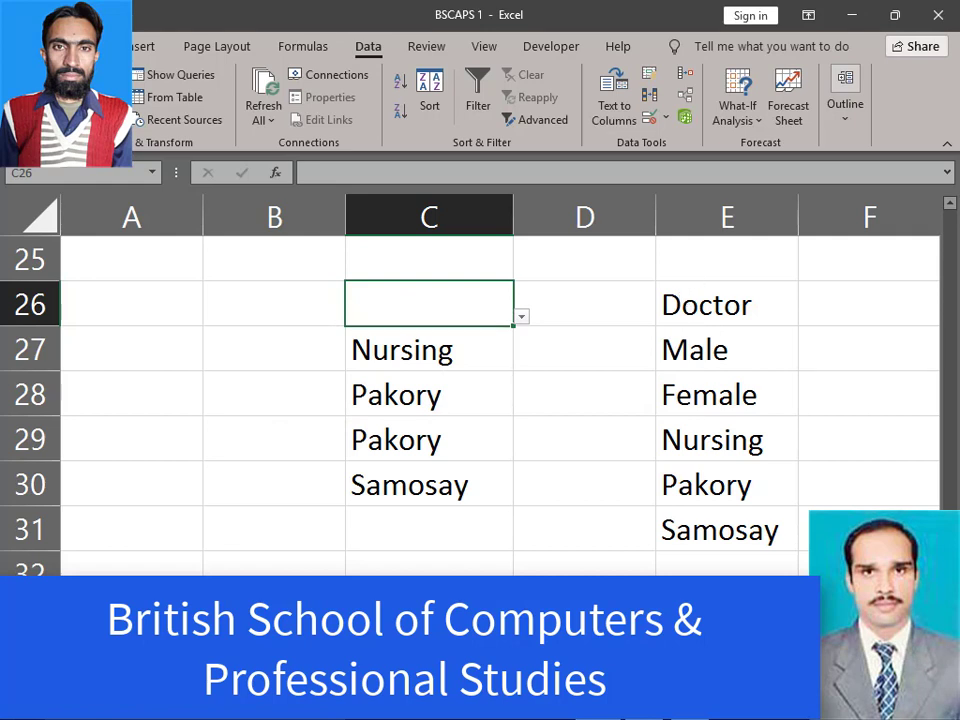
# Try to enter the misspelled value "mael" in C26 to test the validation.
pyautogui.click(690, 714)
pyautogui.write('ma')
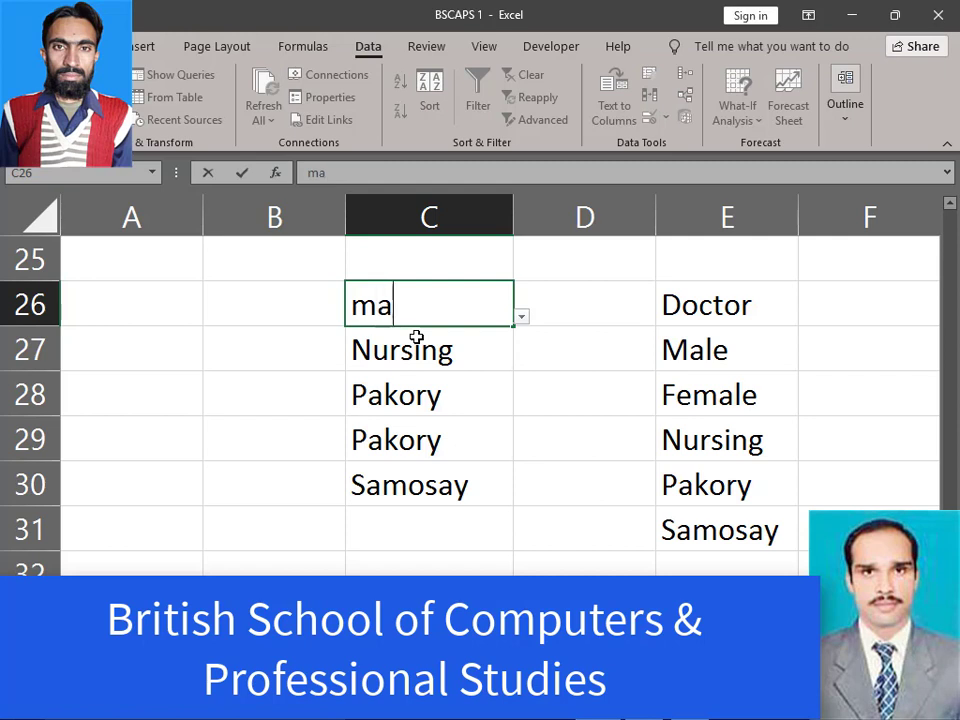
pyautogui.write('el')
pyautogui.press('Return')
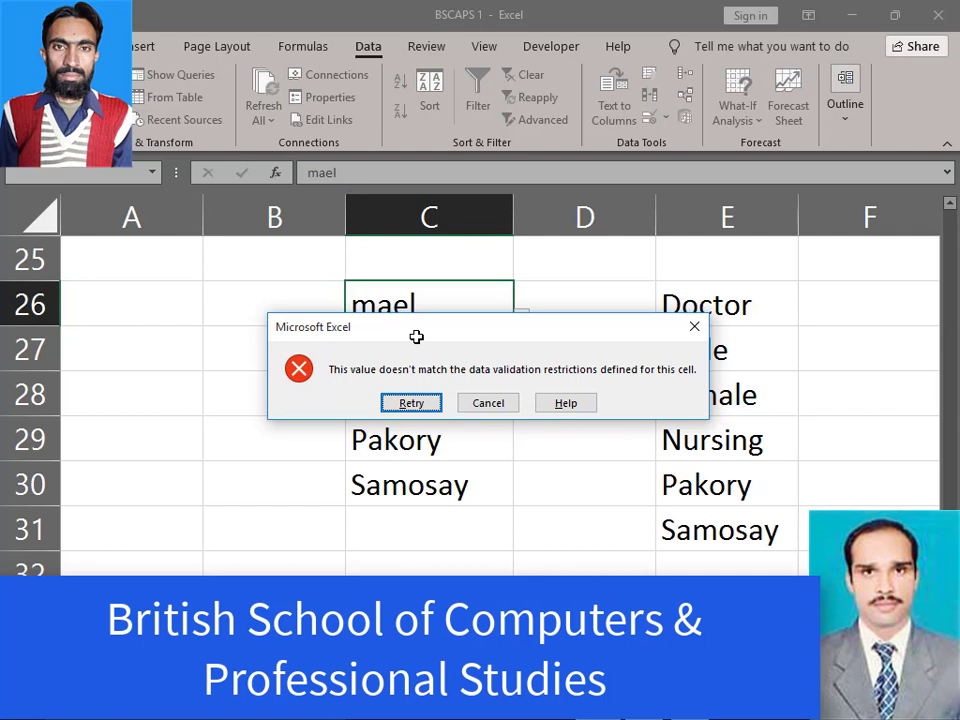
pyautogui.press('Escape')
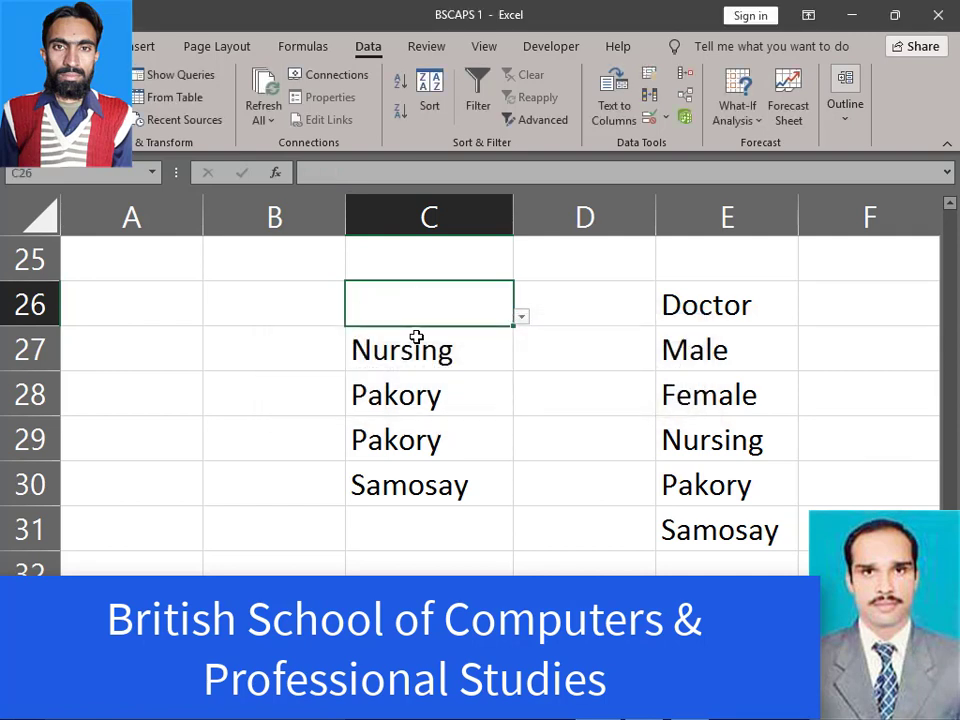
# Enter Male in C26 exactly as it is spelled in the source list.
pyautogui.write('M')
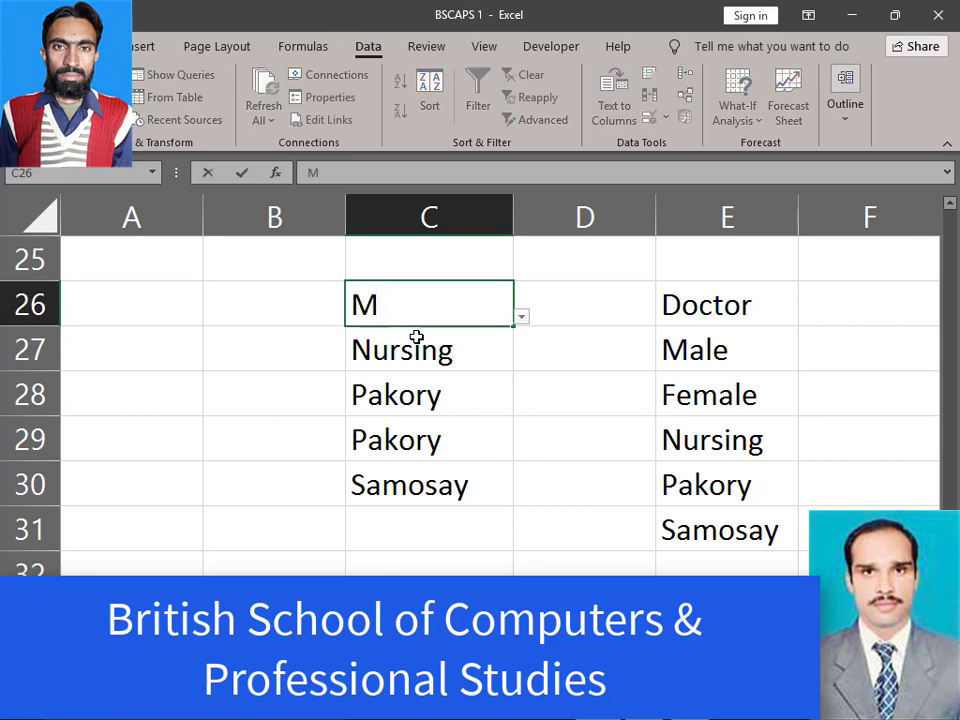
pyautogui.write('ale')
pyautogui.press('Return')
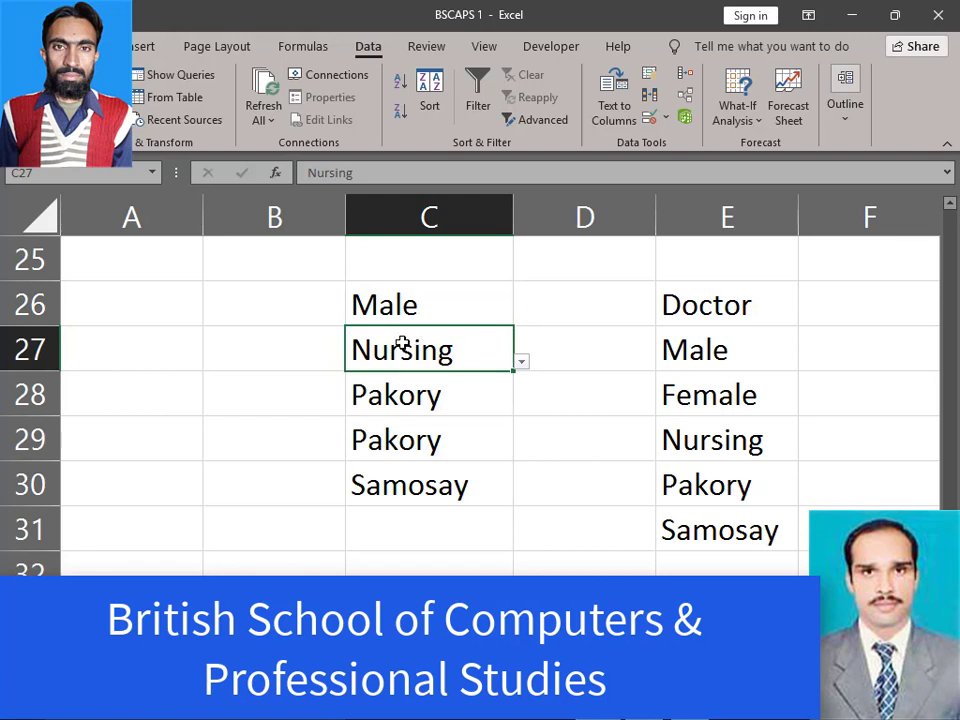
pyautogui.moveTo(450, 306); pyautogui.dragTo(447, 464)
pyautogui.click(673, 304)
pyautogui.moveTo(683, 364); pyautogui.dragTo(694, 533)
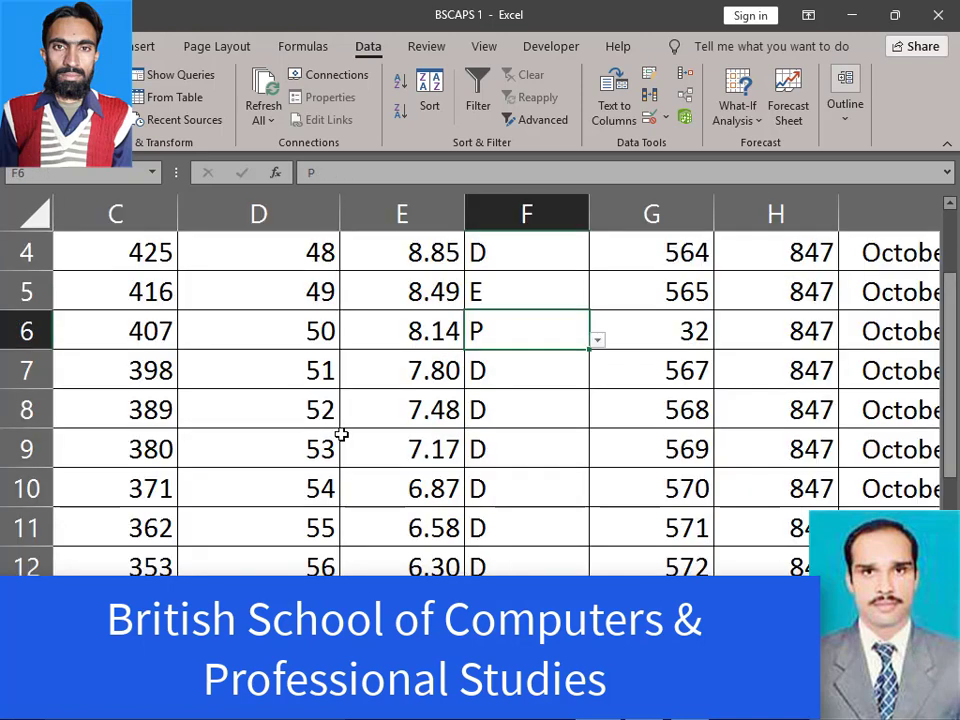
# In the fuel records sheet, set the Product in F4 to E from its drop-down list.
pyautogui.scroll(1, 343, 434)
pyautogui.scroll(-1, 500, 427)
pyautogui.scroll(1, 519, 392)
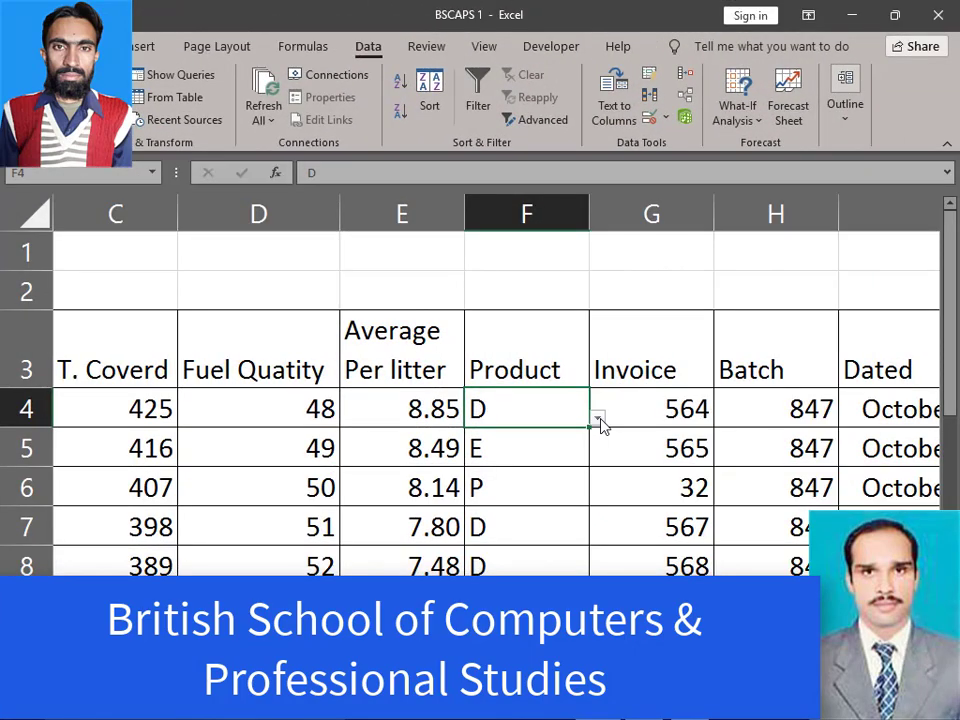
pyautogui.click(664, 417)
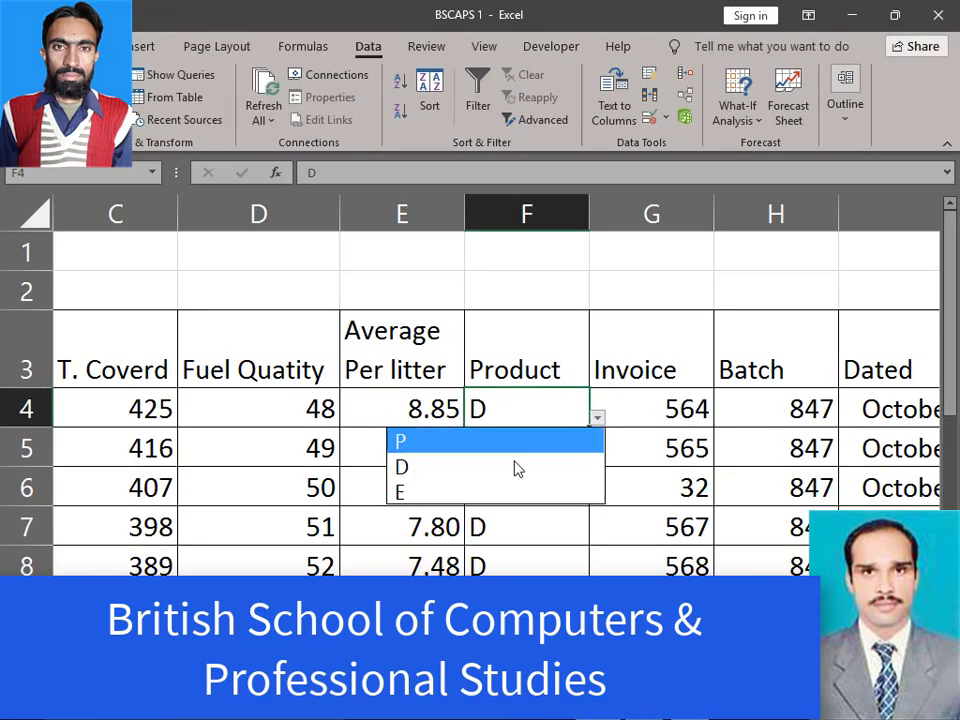
pyautogui.click(497, 491)
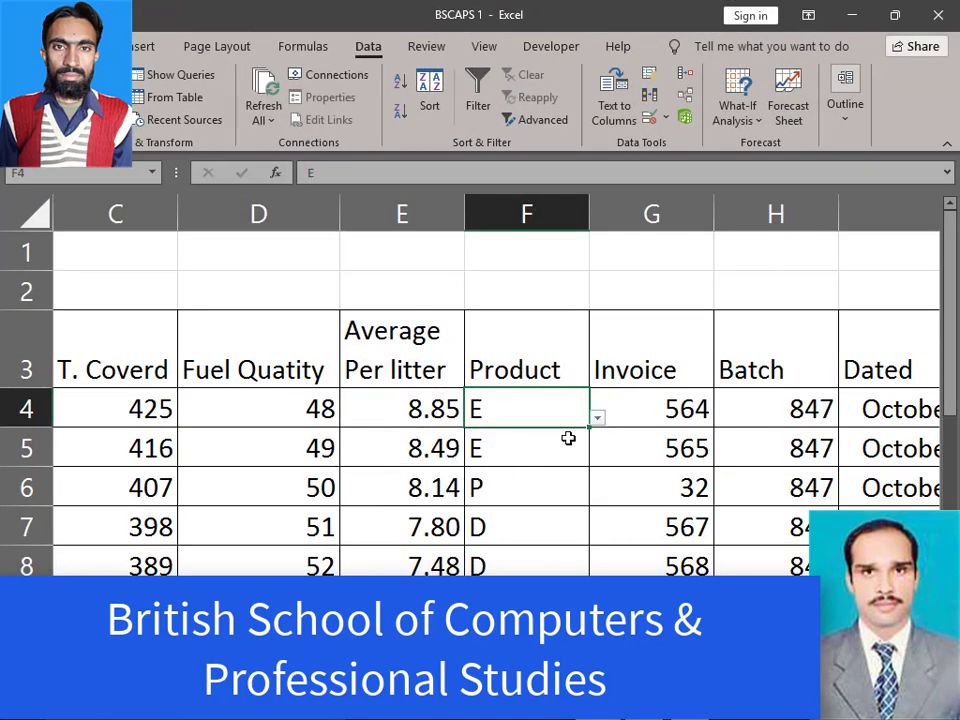
# Reopen the Product drop-down list in F4 to view its options.
pyautogui.click(643, 405)
pyautogui.click(508, 407)
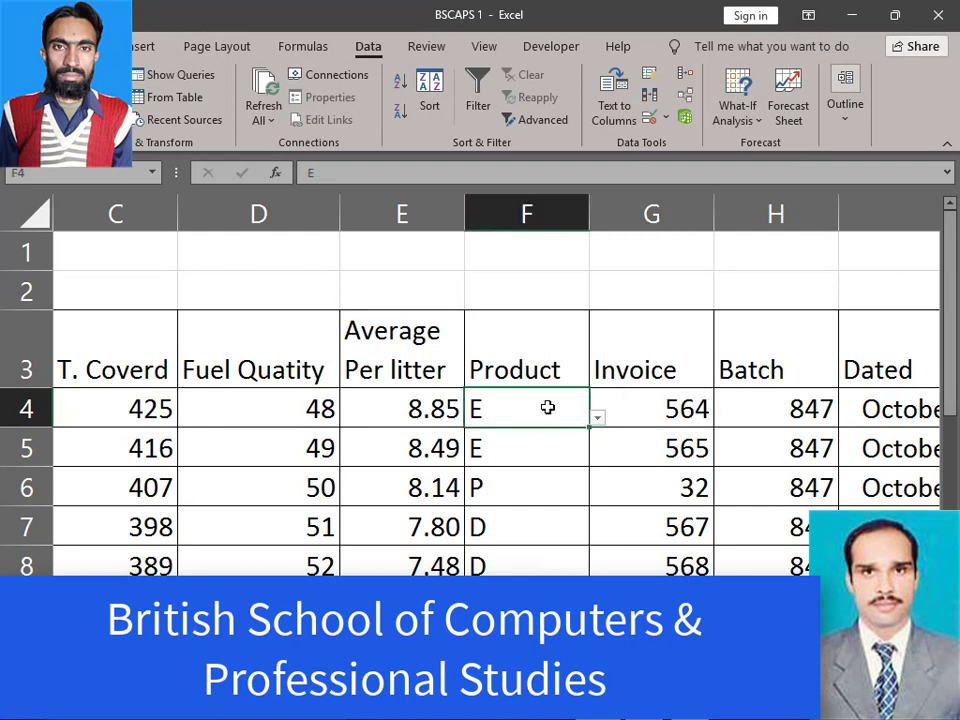
pyautogui.click(597, 418)
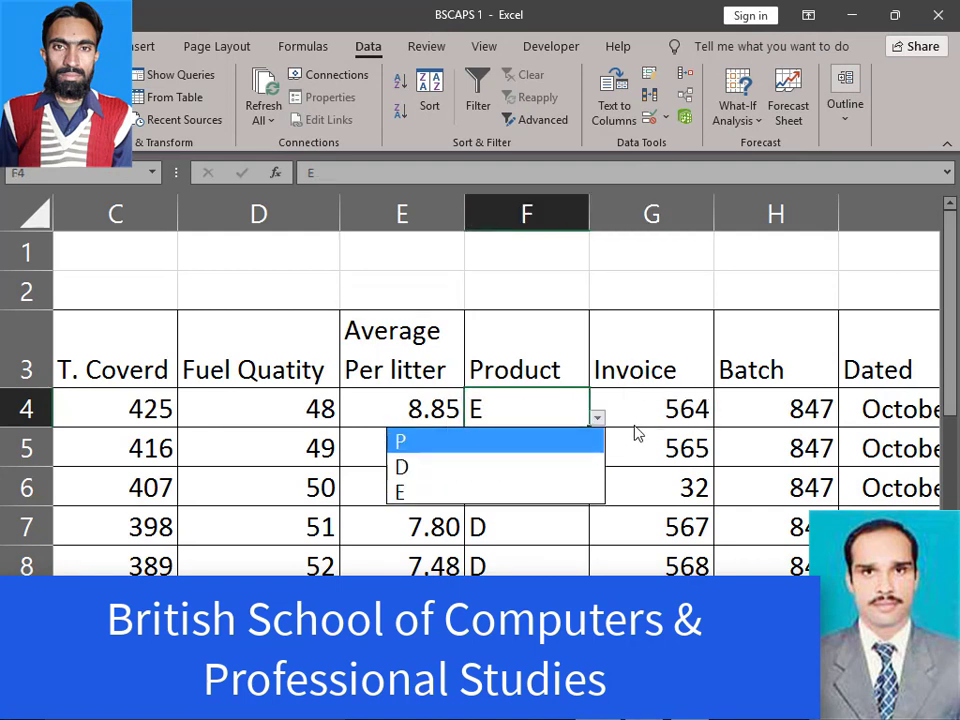